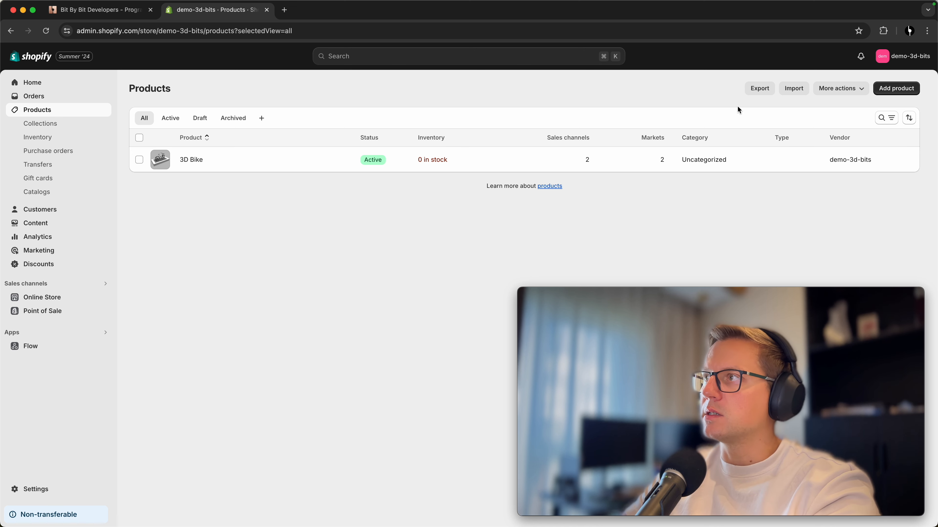
- Start a new product with the title "Cube" and the description "Test Cube"
left_click(896, 88)
left_click(485, 129)
type("Cube")
left_click(455, 205)
type("Test Cube")
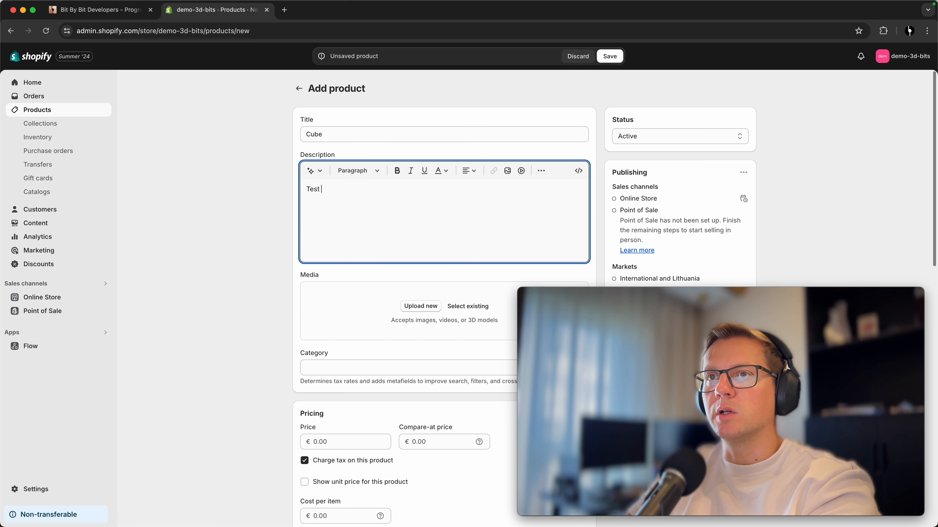
left_click(236, 294)
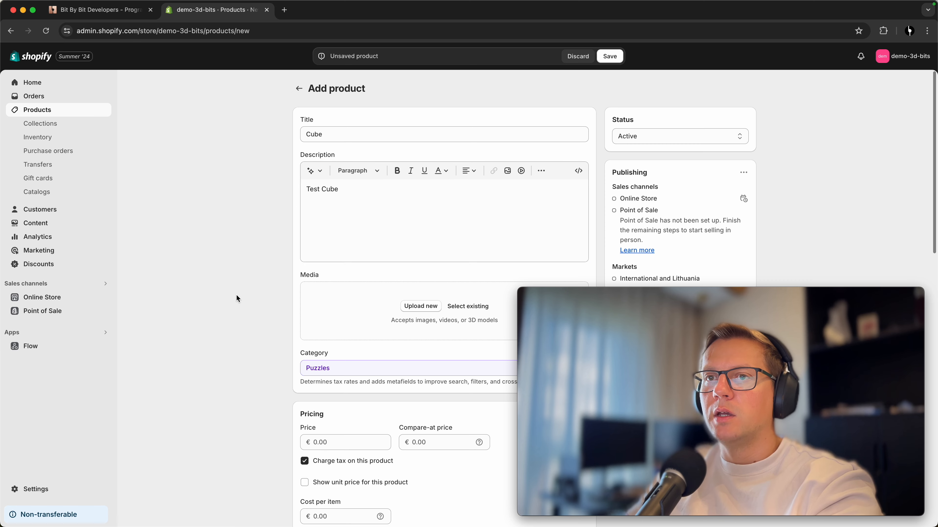
- Add a variant option named "Size" to the product
scroll(229, 290, "down", 4)
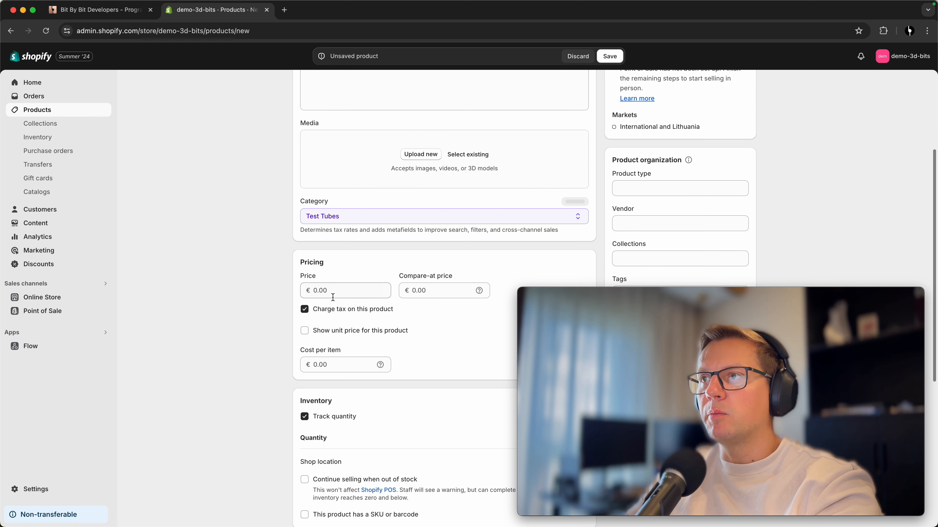
scroll(184, 324, "down", 8)
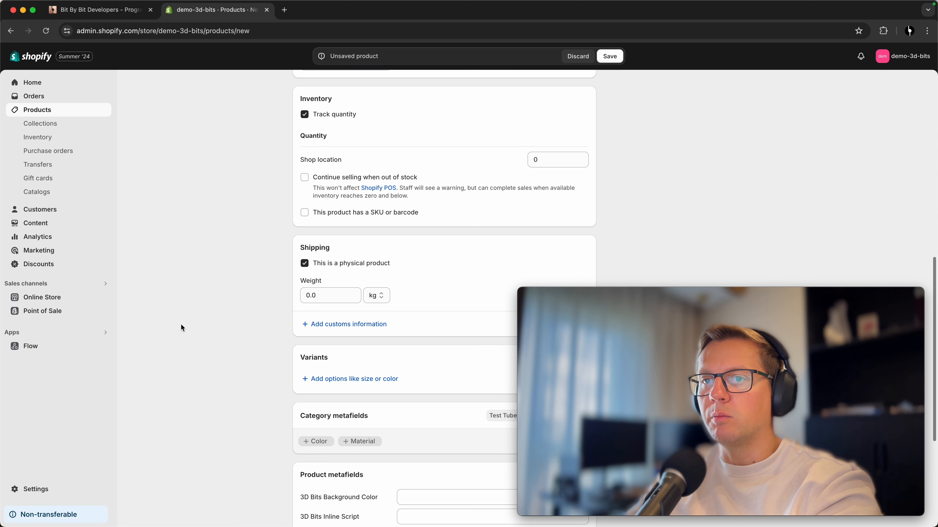
scroll(180, 325, "down", 4)
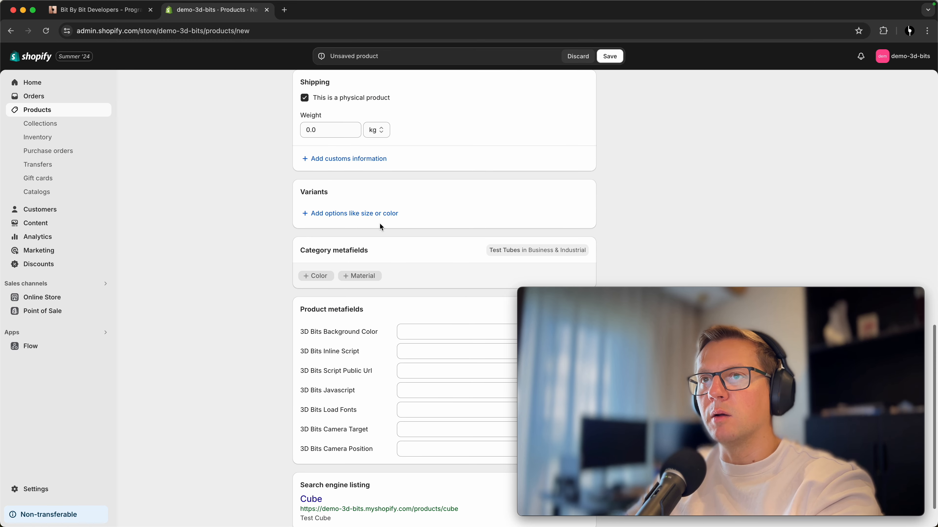
left_click(369, 214)
left_click(331, 310)
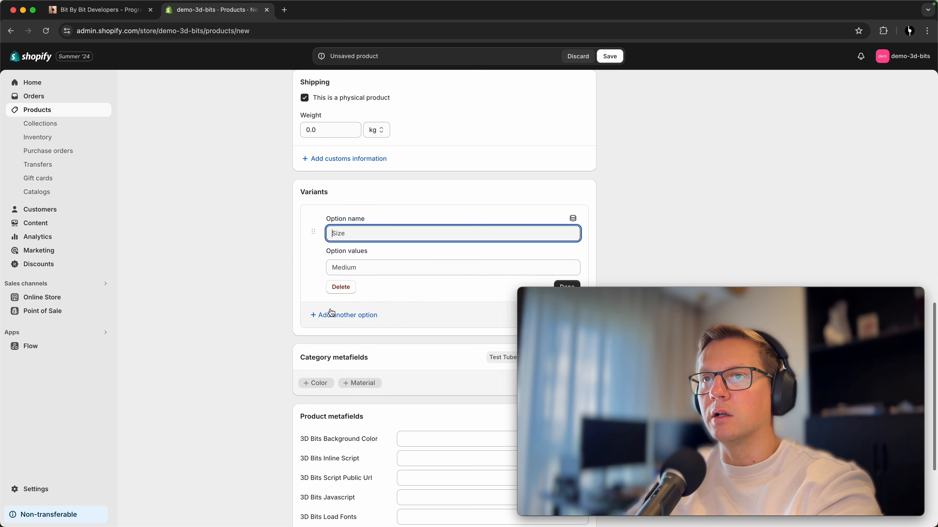
type("Size")
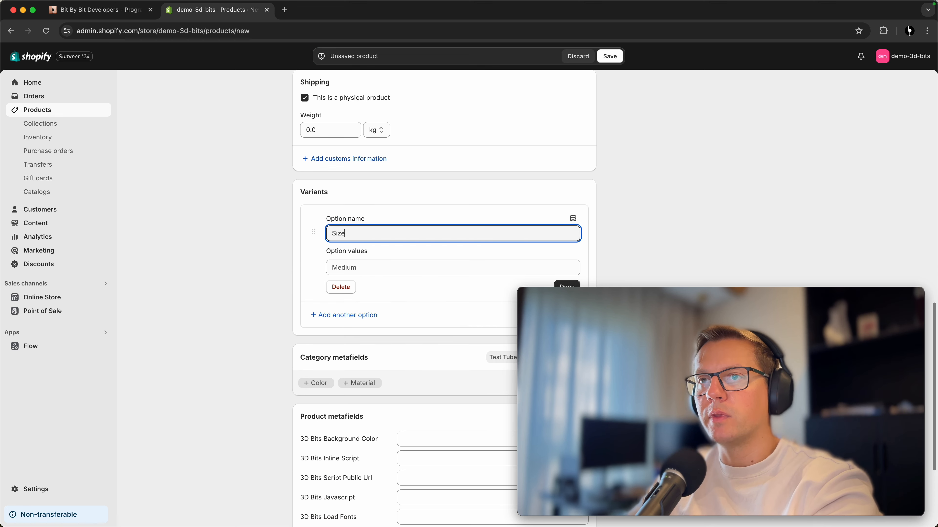
- Enter 5, 10 and 15 as the Size option's values and finish editing the option
left_click(365, 265)
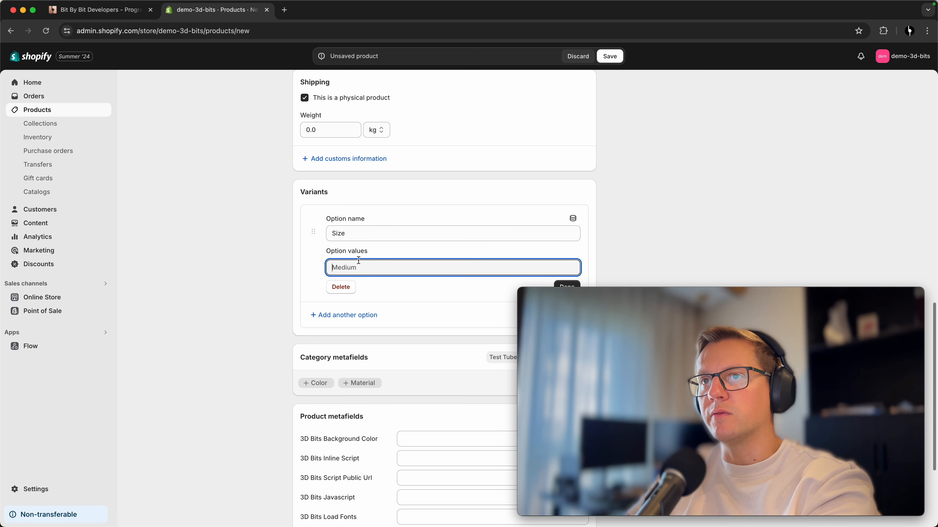
type("5")
left_click(352, 289)
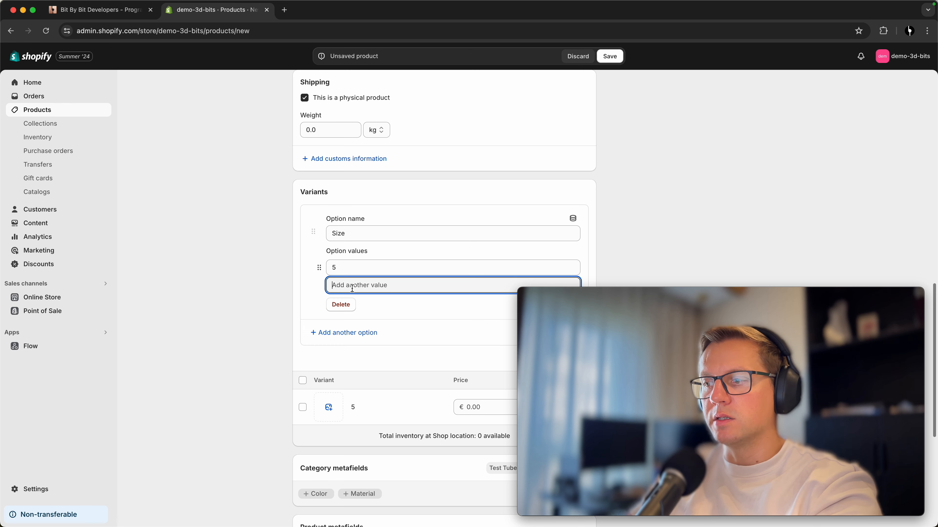
type("10")
left_click(355, 306)
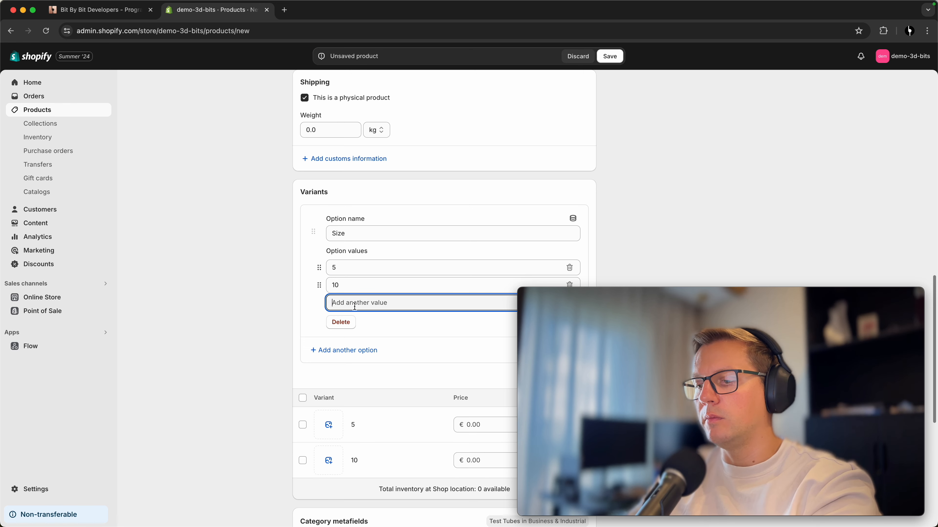
type("15")
left_click(257, 304)
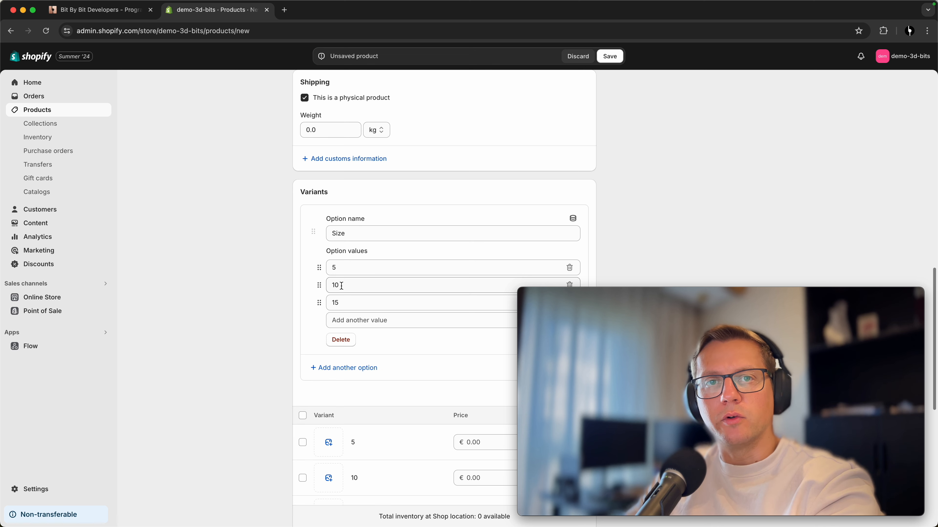
scroll(654, 217, "down", 3)
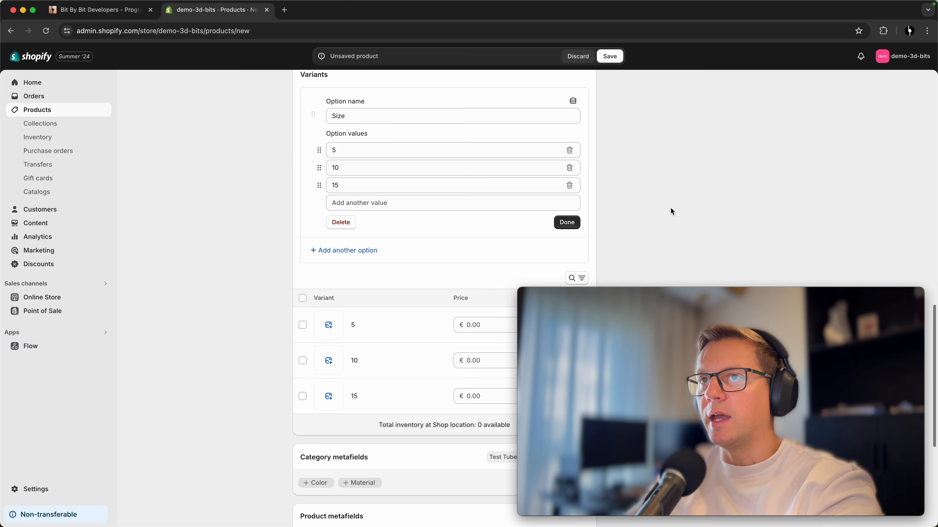
left_click(567, 224)
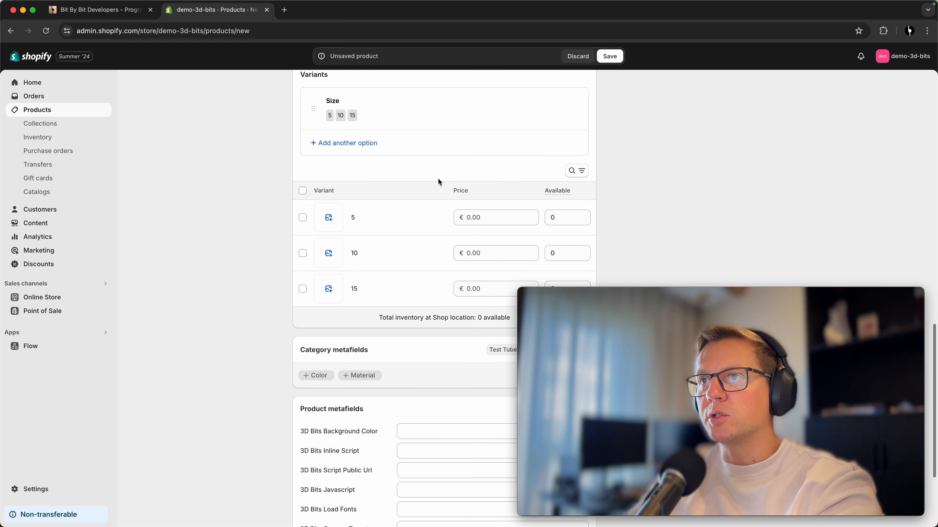
- Set the size 5 variant's price to €10 and its available quantity to 5
left_click(477, 217)
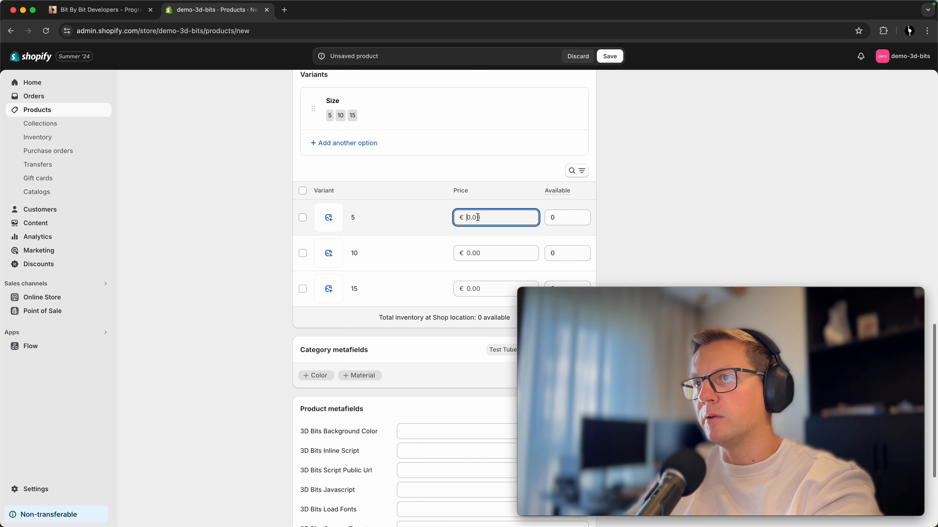
type("10")
key("Tab")
type("5")
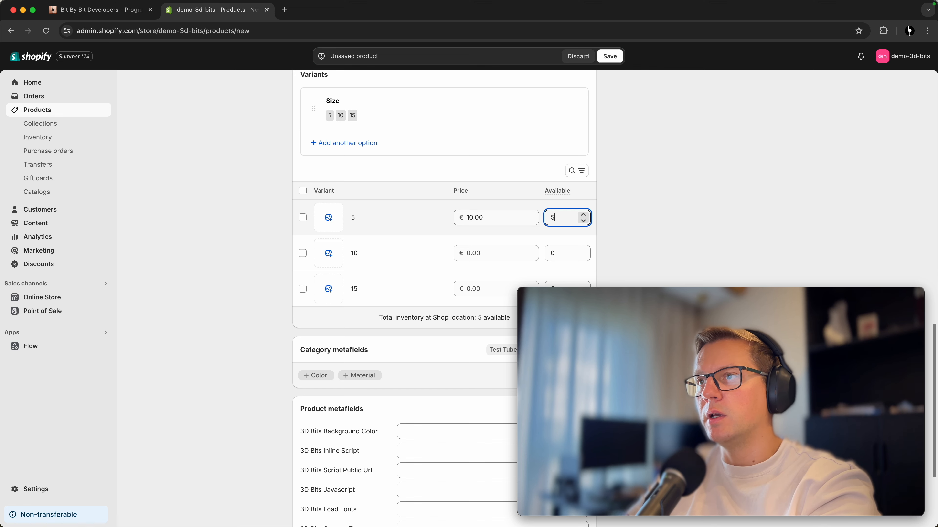
- Set the size 10 variant's price to €20 and its available quantity to 10
key("Tab")
key("Tab")
key("Tab")
key("Tab")
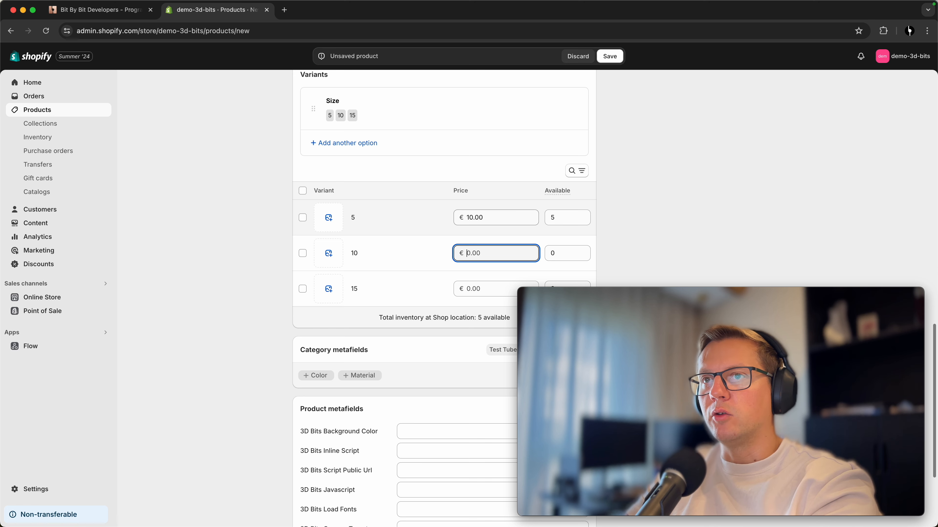
type("20")
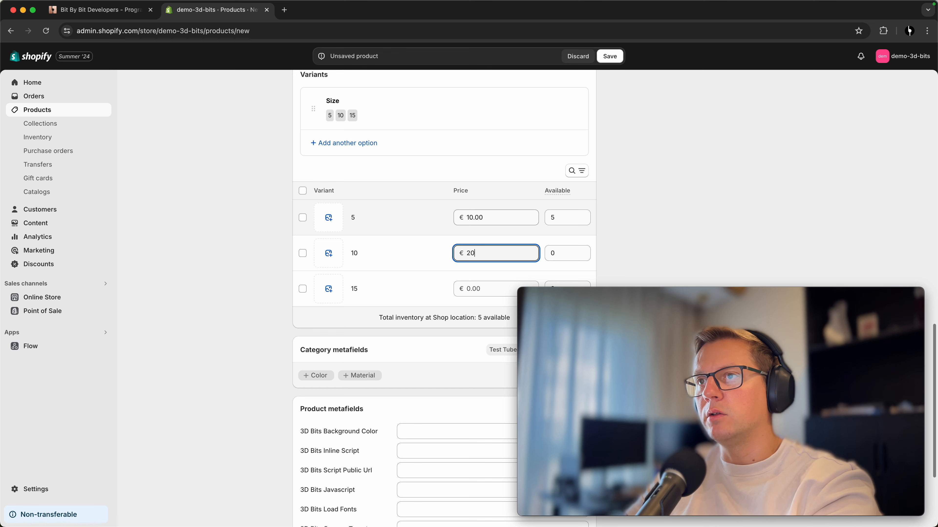
key("Tab")
type("10")
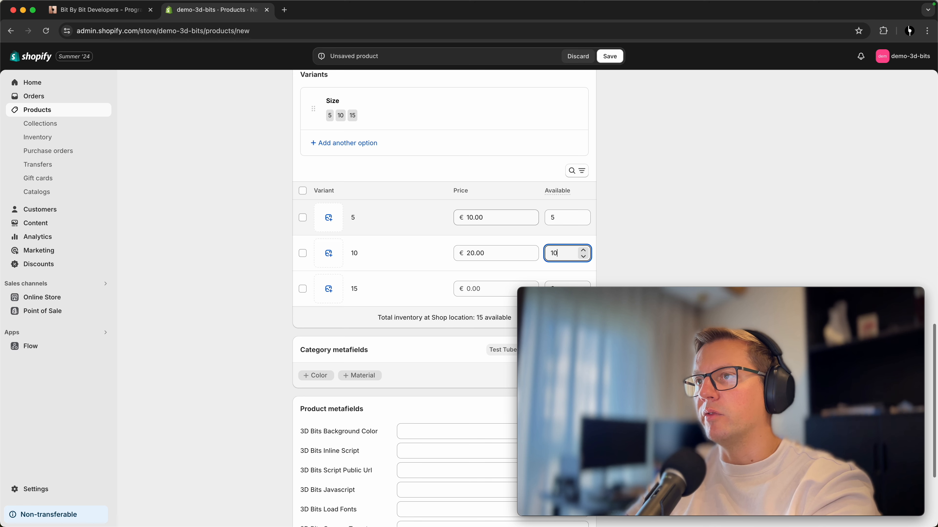
- Set the size 15 variant's price to €30 and its available quantity to 6, and save the product
key("Tab")
key("Tab")
key("Tab")
key("Tab")
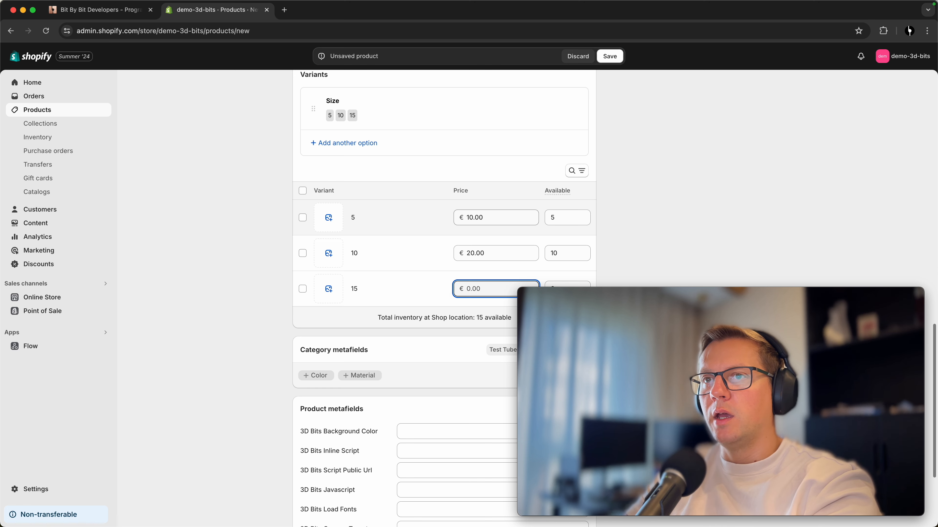
scroll(767, 218, "down", 2)
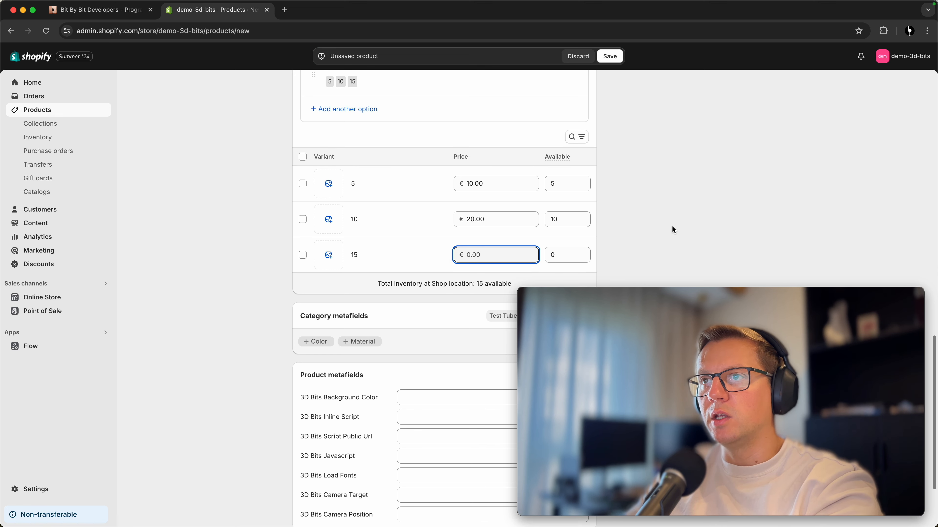
type("30")
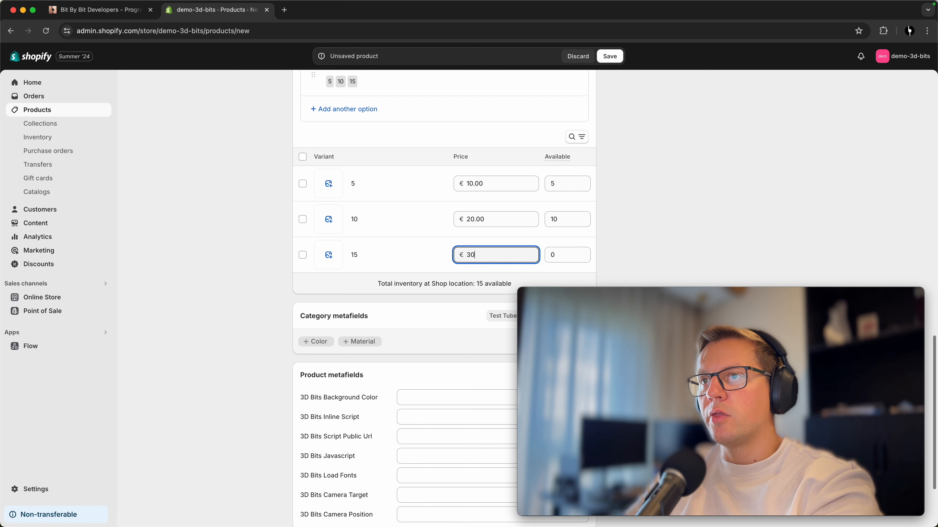
key("Tab")
type("6")
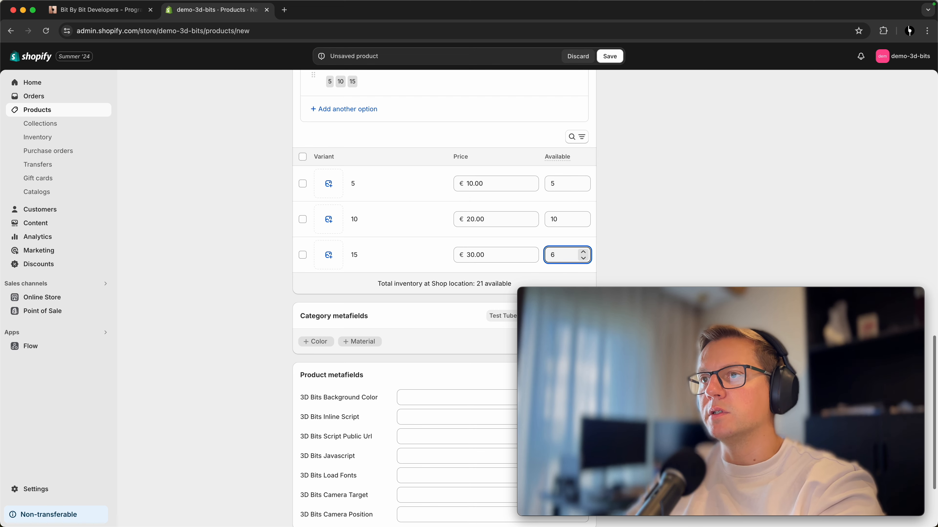
left_click(710, 191)
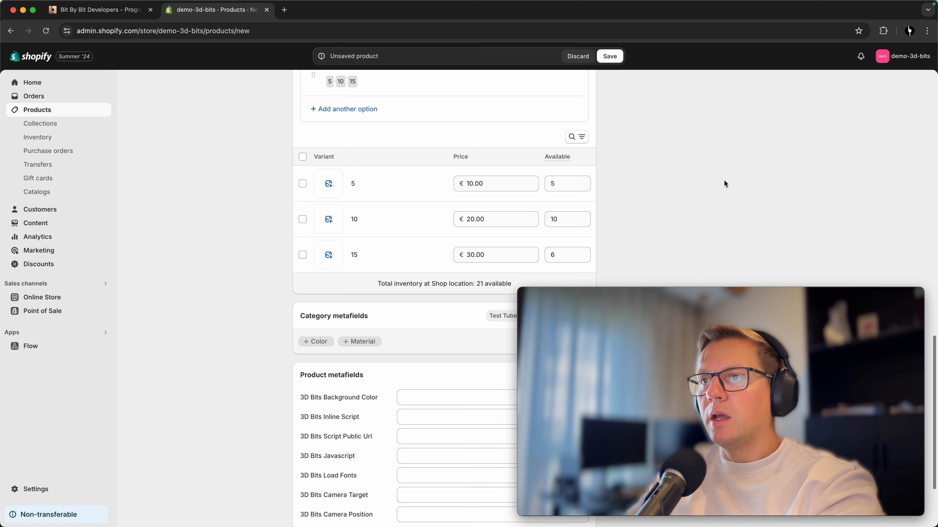
scroll(484, 152, "down", 1)
left_click(614, 60)
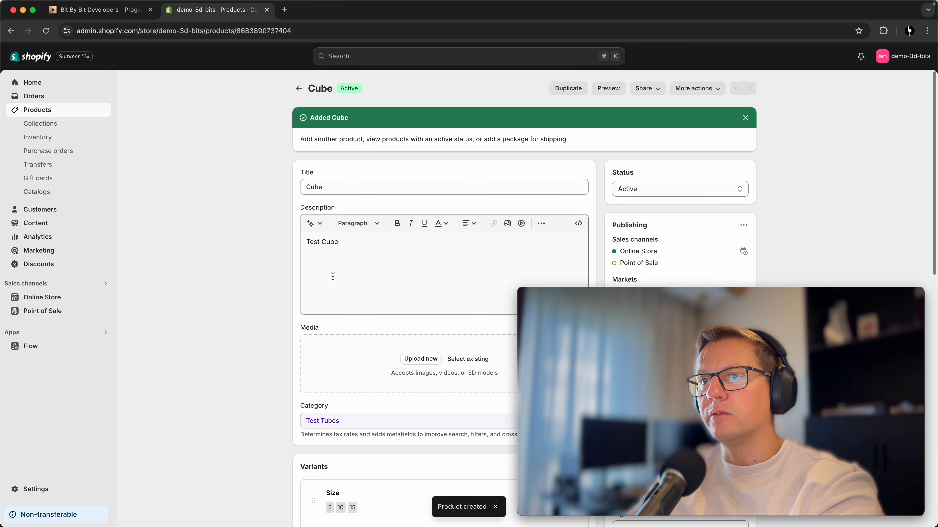
- Preview the Cube's store page and check the price with size 10 and size 15 selected
left_click(594, 92)
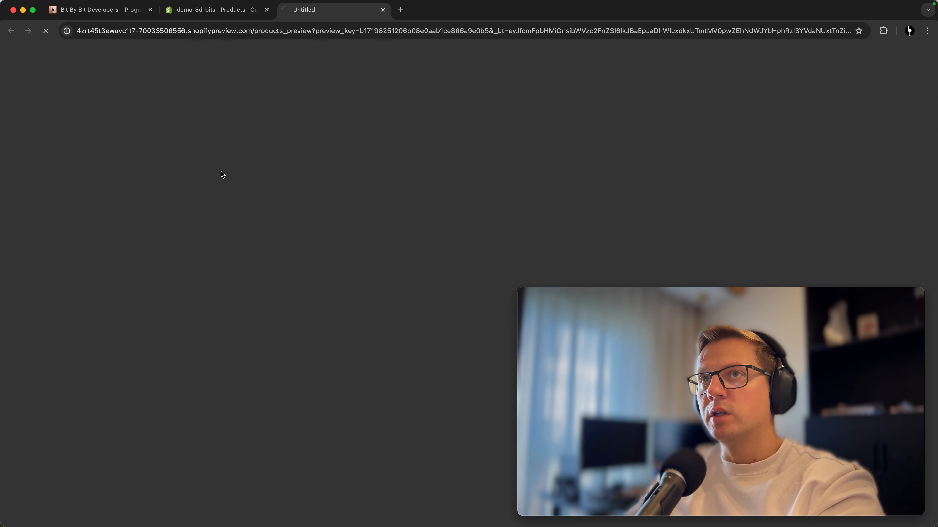
scroll(447, 121, "down", 2)
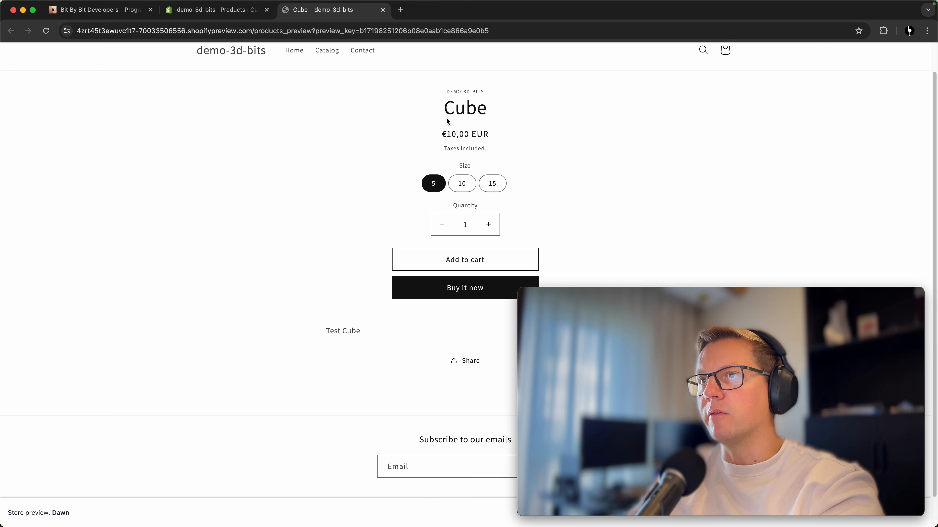
left_click(464, 183)
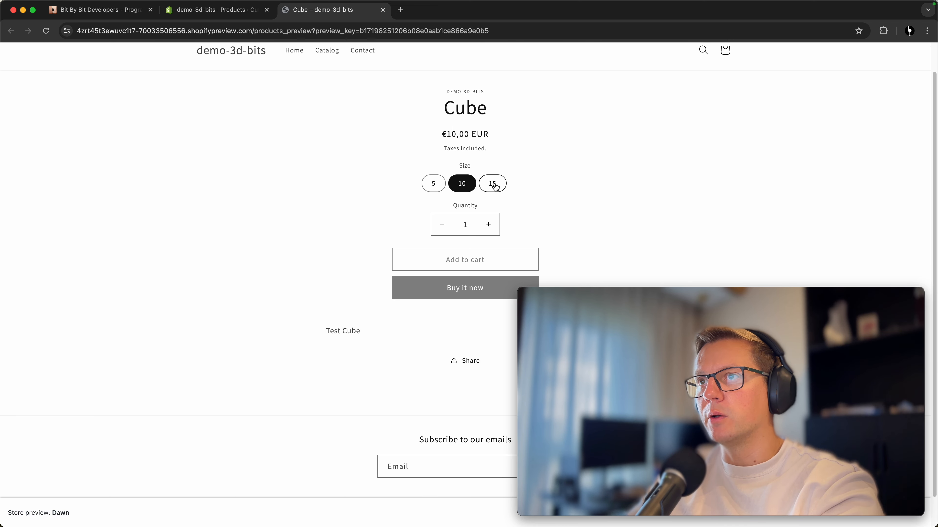
left_click(493, 182)
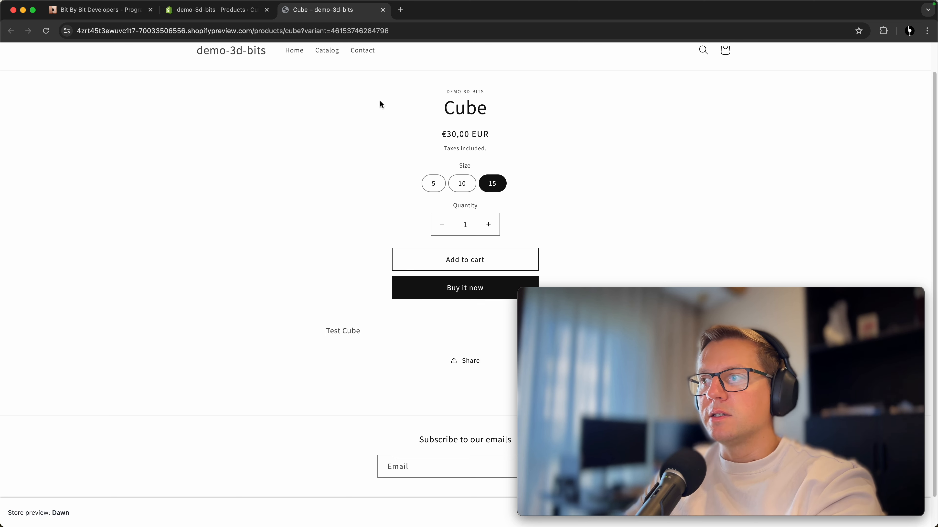
scroll(375, 92, "up", 1)
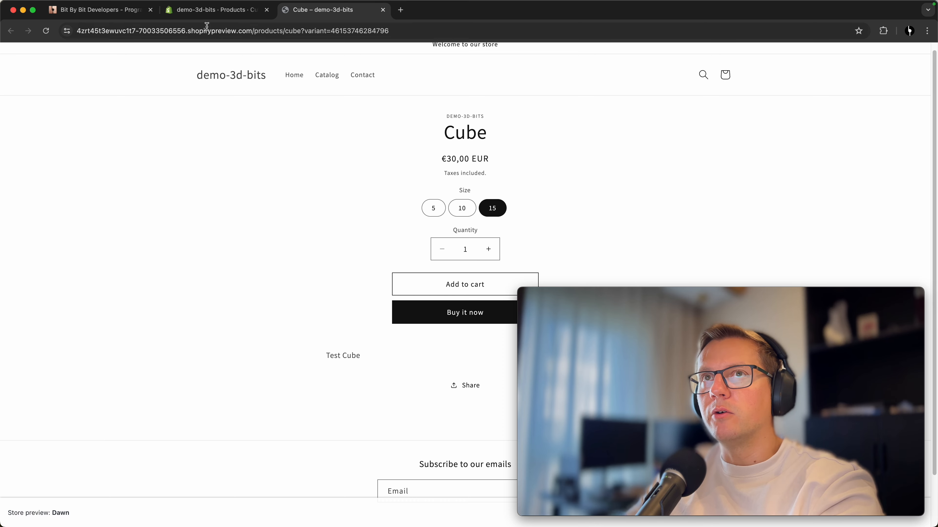
- Return to the Cube product in the store admin and examine its product metafields
left_click(202, 15)
scroll(204, 216, "down", 10)
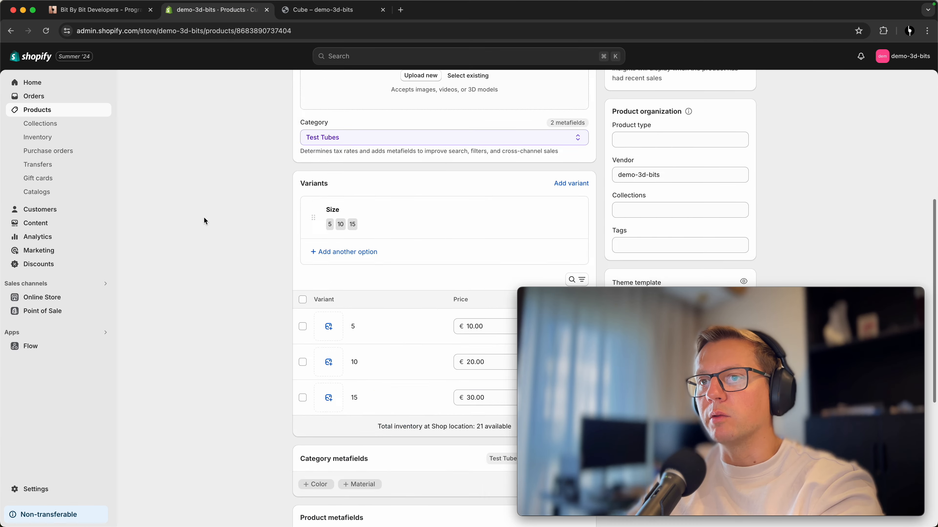
scroll(204, 217, "down", 2)
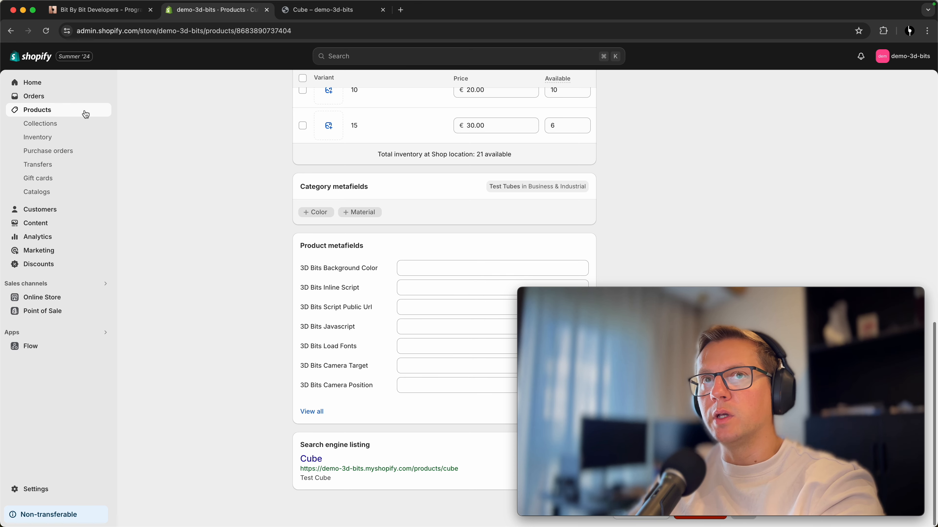
- Open the 3D Bike product in a separate tab and copy the contents of its 3D Bits Javascript metafield
left_click(60, 111, "super")
left_click(414, 15)
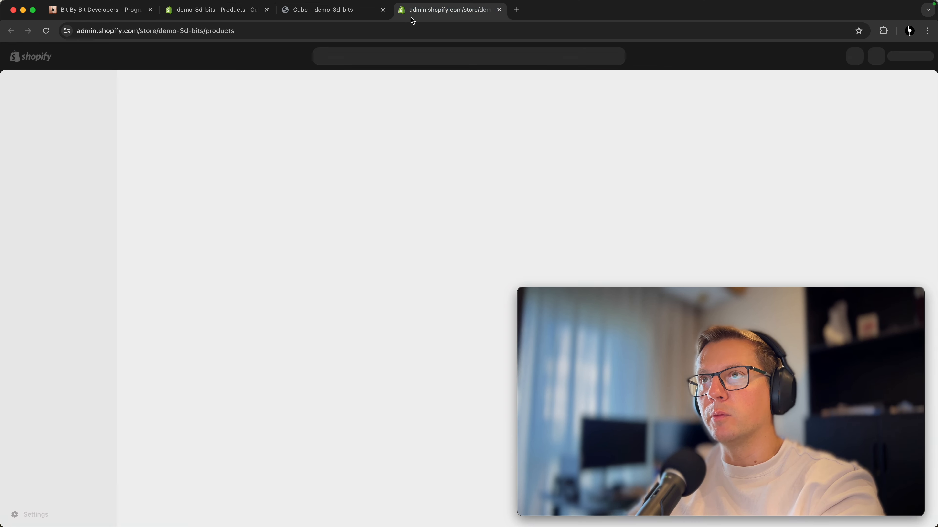
left_click(193, 159)
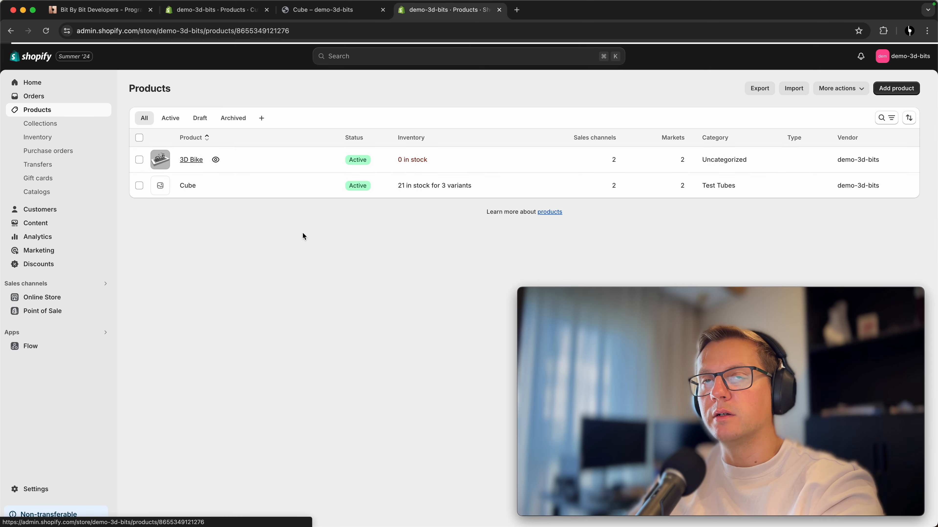
scroll(185, 234, "down", 15)
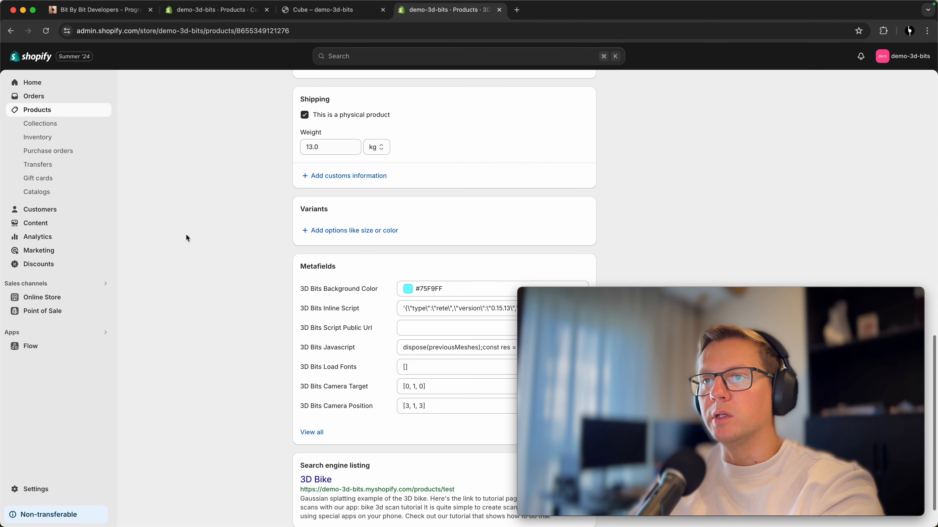
left_click(407, 312)
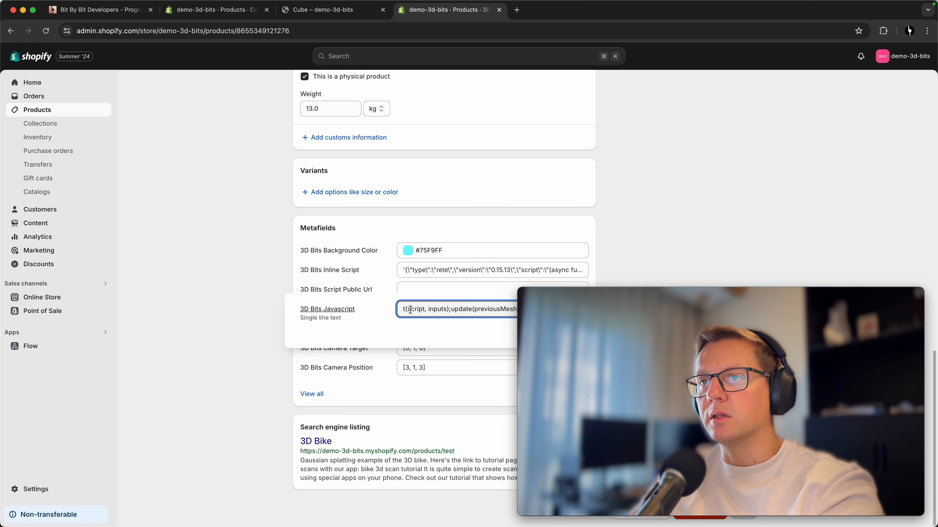
key("super+a")
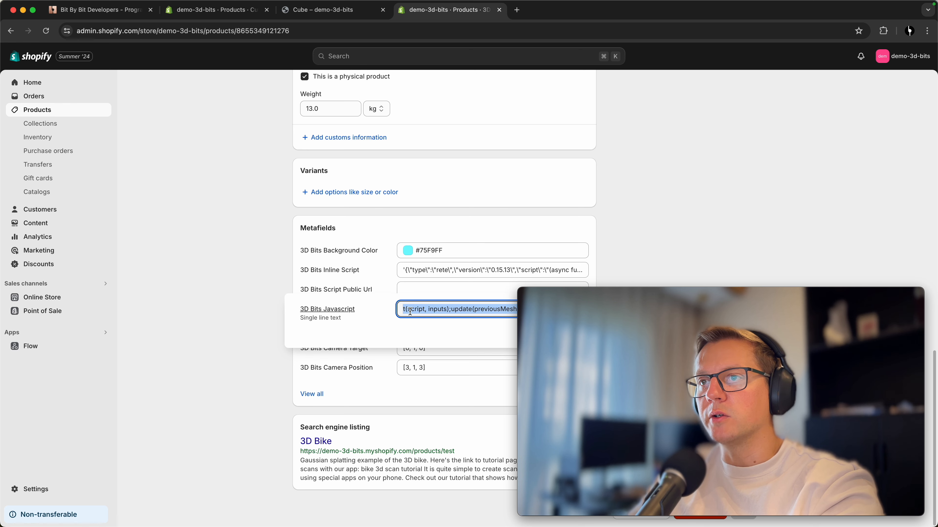
- Return to the Cube product and paste the copied script into its 3D Bits Javascript metafield
left_click(302, 15)
left_click(218, 10)
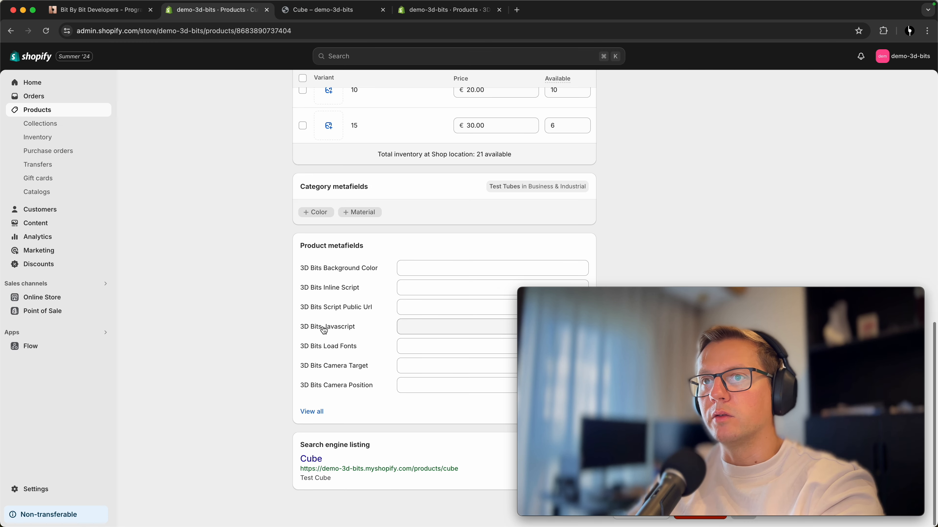
left_click(405, 327)
key("super+v")
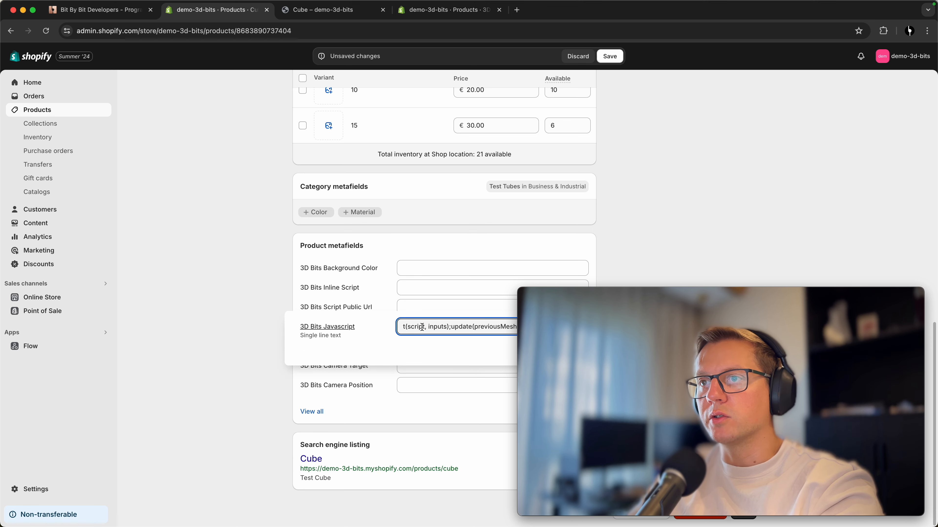
key("super+a")
left_click(416, 329)
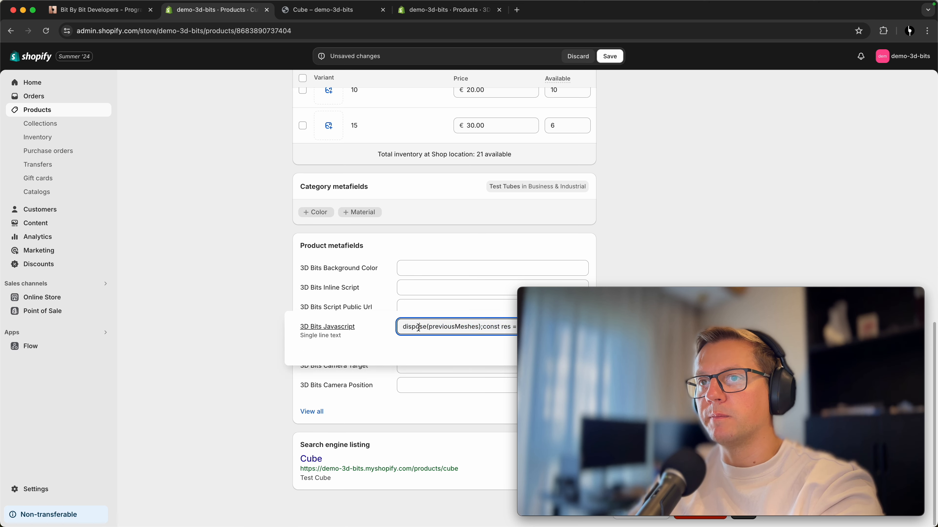
left_click(416, 307)
left_click(254, 328)
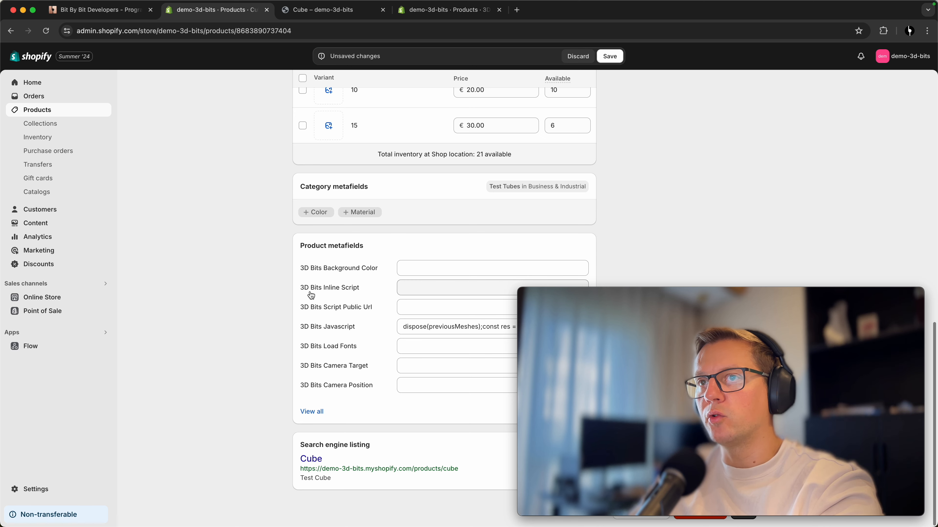
- Set the Cube's 3D Bits Background Color metafield to the dark grey #3E3E3E
left_click(429, 265)
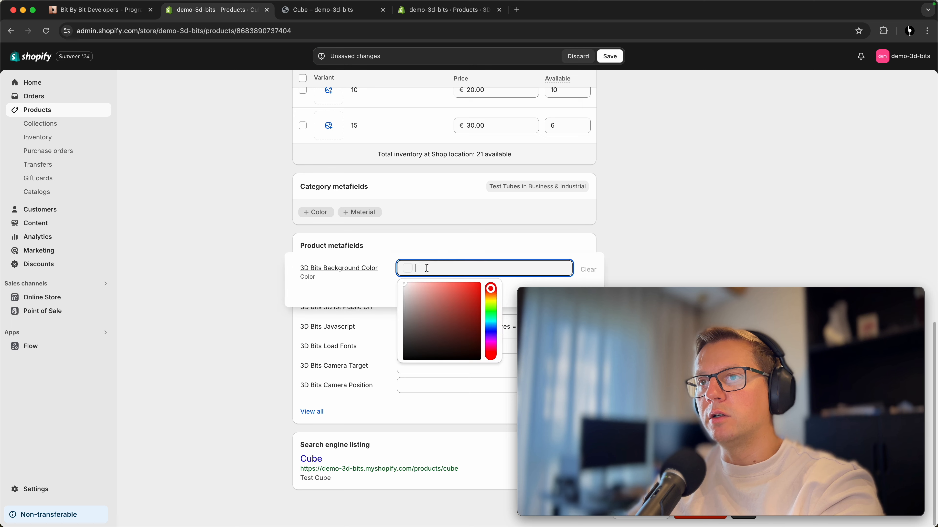
left_click_drag(422, 310, 387, 345)
left_click(244, 329)
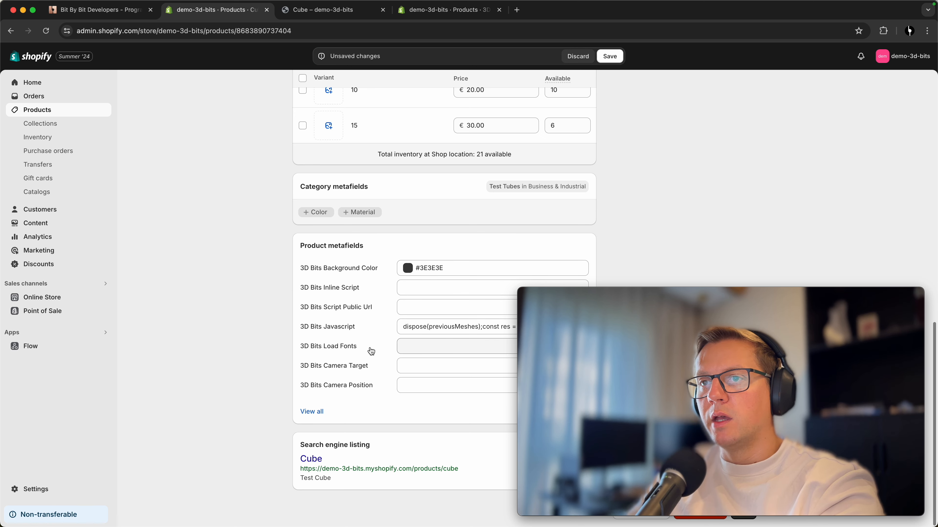
- Set the Cube's 3D Bits Load Fonts metafield to [] and its 3D Bits Camera Target to [0,0,0]
left_click(405, 347)
type("[]")
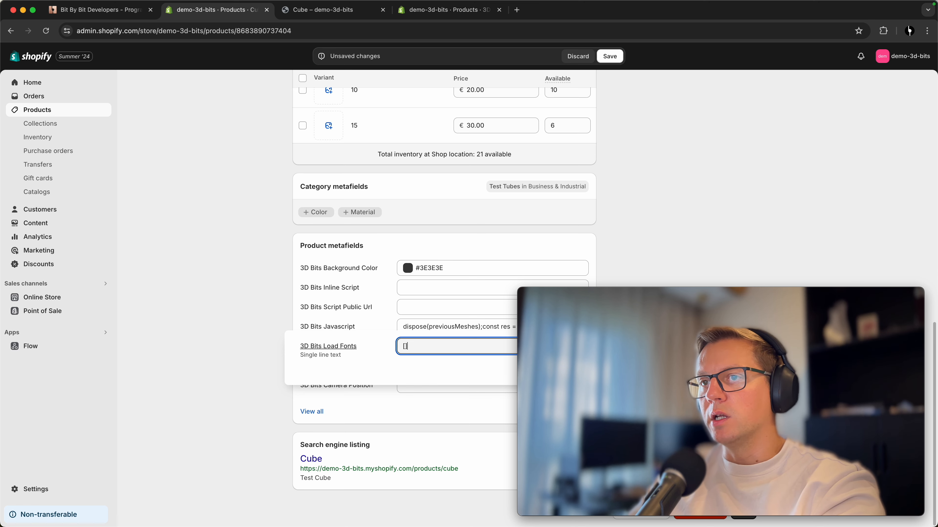
left_click(214, 344)
left_click(419, 371)
type("[0,")
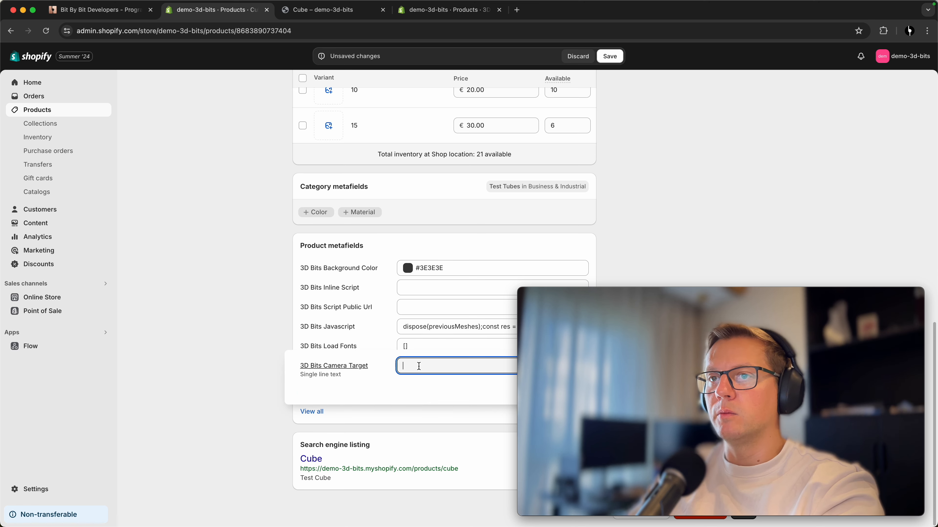
type("0,0]")
key("Tab")
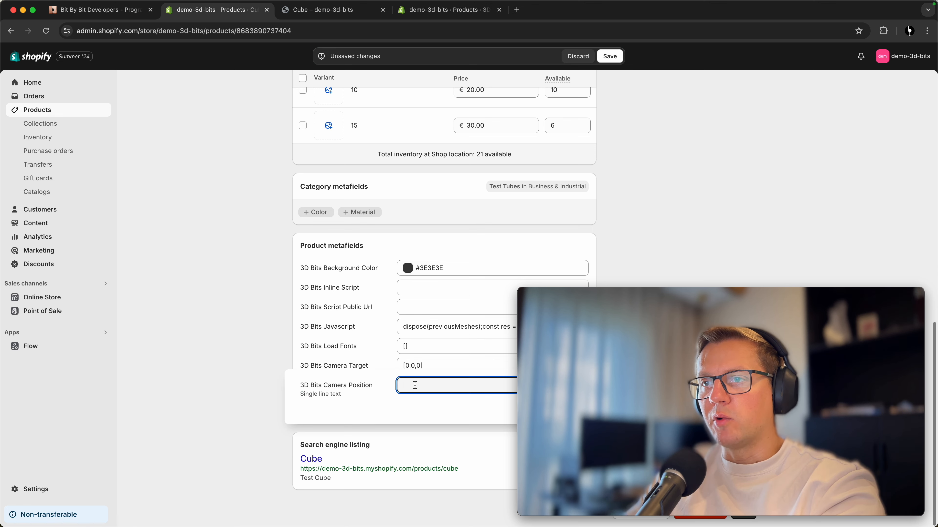
- Set the Cube's 3D Bits Camera Position metafield to [20,20,20] and save the product
type("[20,")
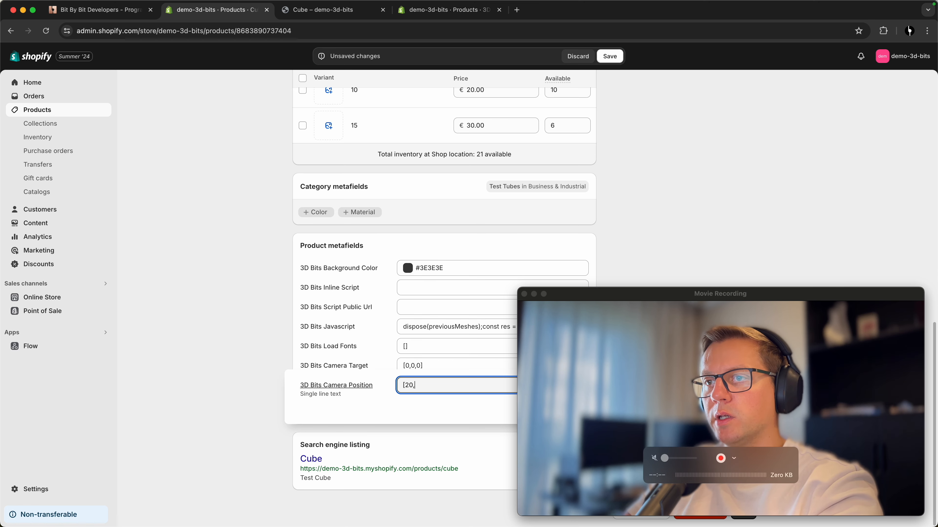
type("20,20]")
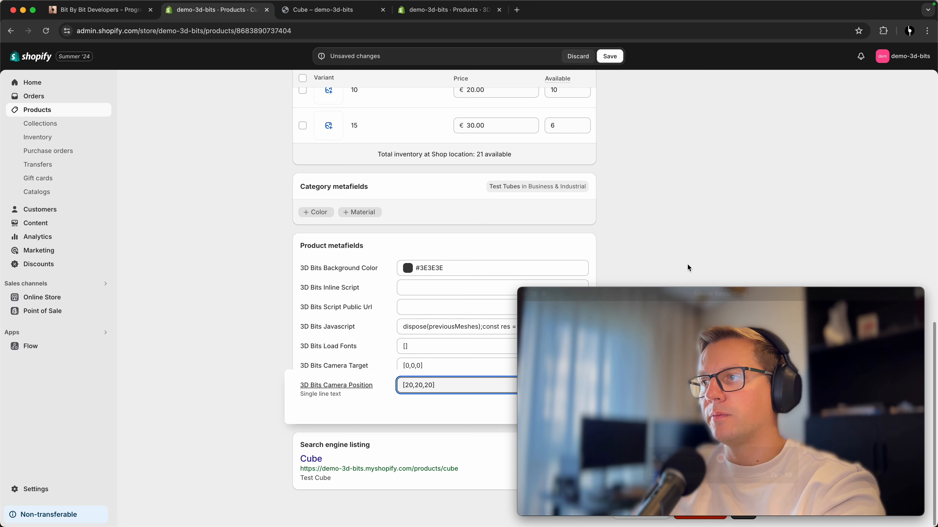
triple_click(706, 183)
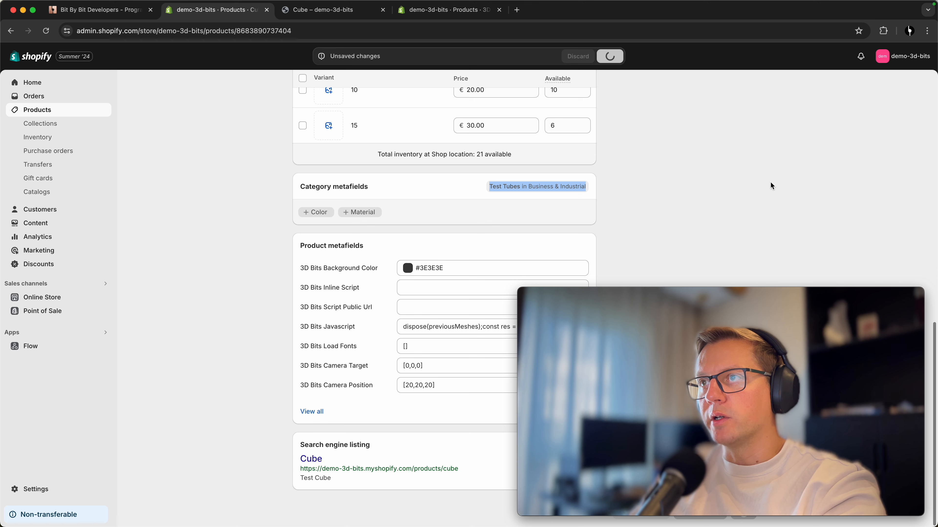
- Assign the 3d-bits-app theme template to the Cube product and save the change
scroll(715, 198, "up", 5)
scroll(798, 220, "down", 1)
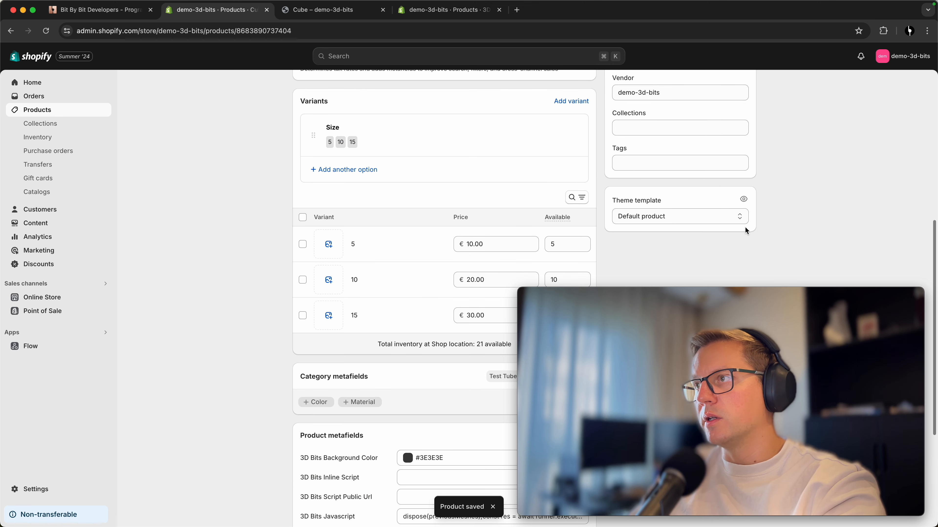
left_click(740, 220)
left_click(657, 228)
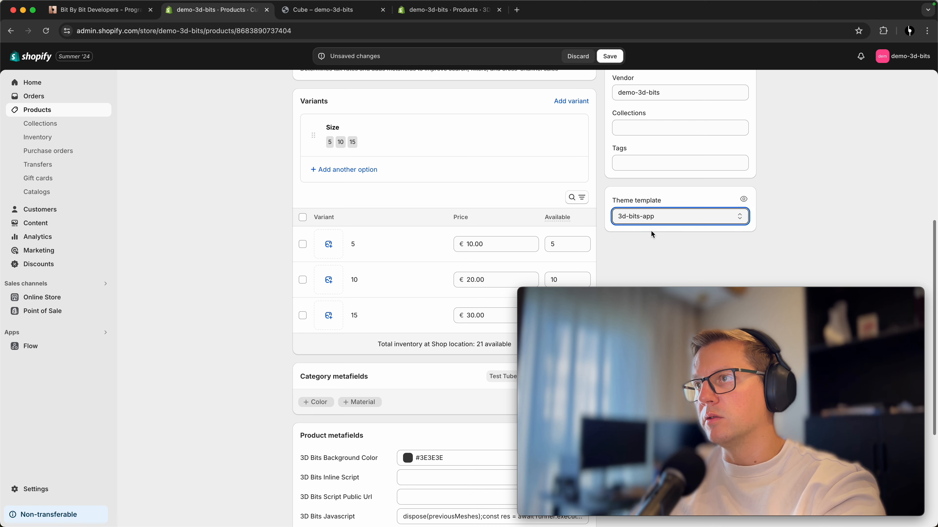
left_click(609, 56)
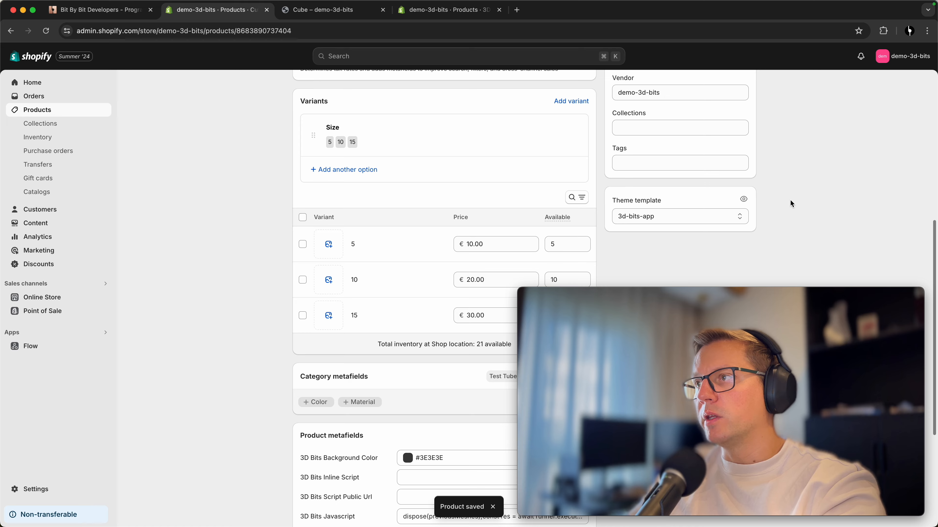
- Open the 3d-bits-app template in the theme editor, enabling OCCT for the BITBYBIT RUNNER block and saving
left_click(743, 199)
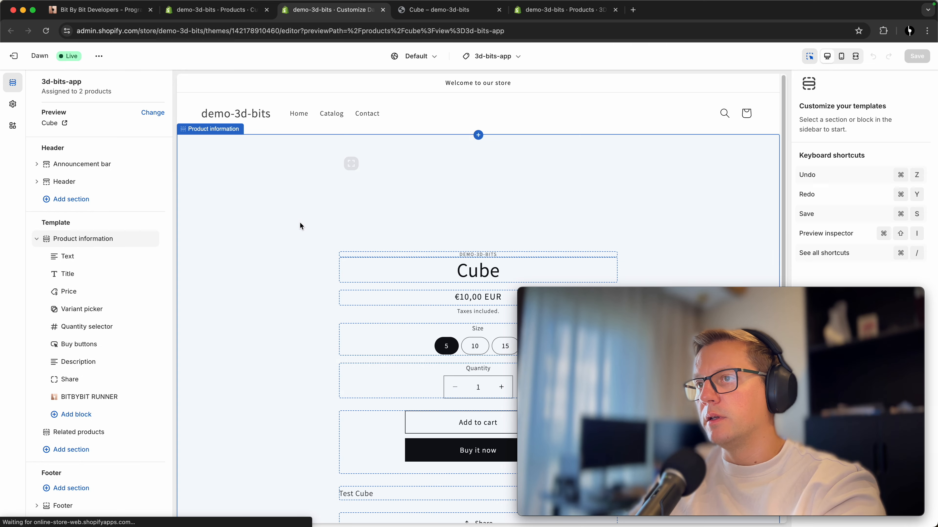
left_click(98, 397)
scroll(863, 161, "down", 10)
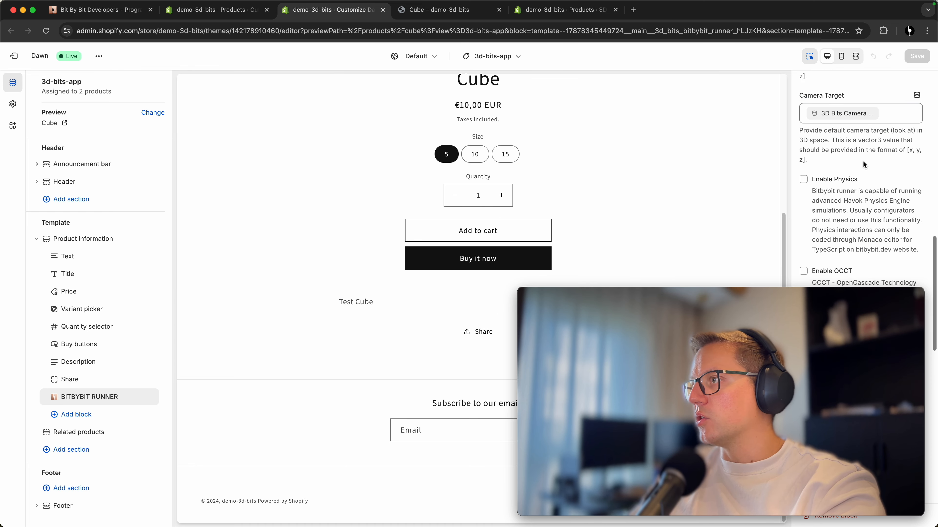
scroll(863, 162, "down", 5)
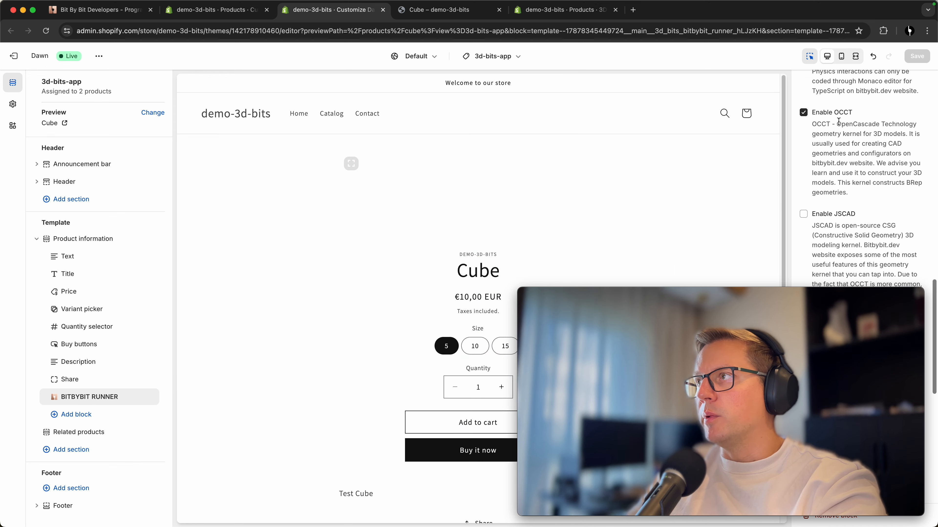
scroll(280, 258, "down", 2)
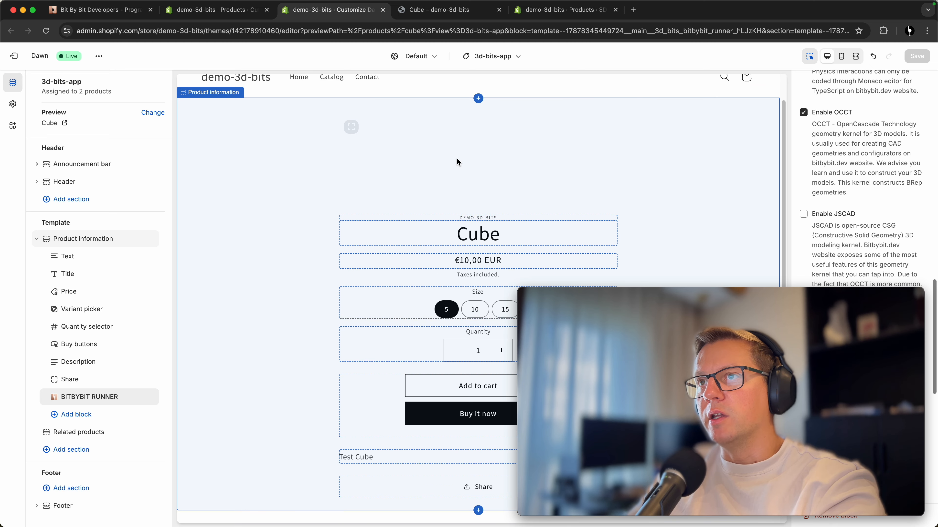
scroll(257, 289, "down", 2)
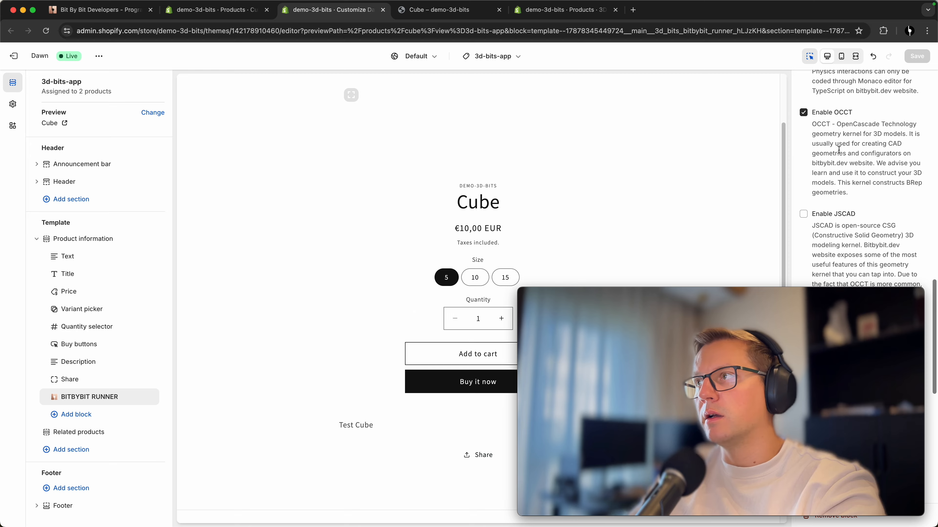
- Switch to the bitbybit.dev site and open its Rete visual programming editor
left_click(218, 10)
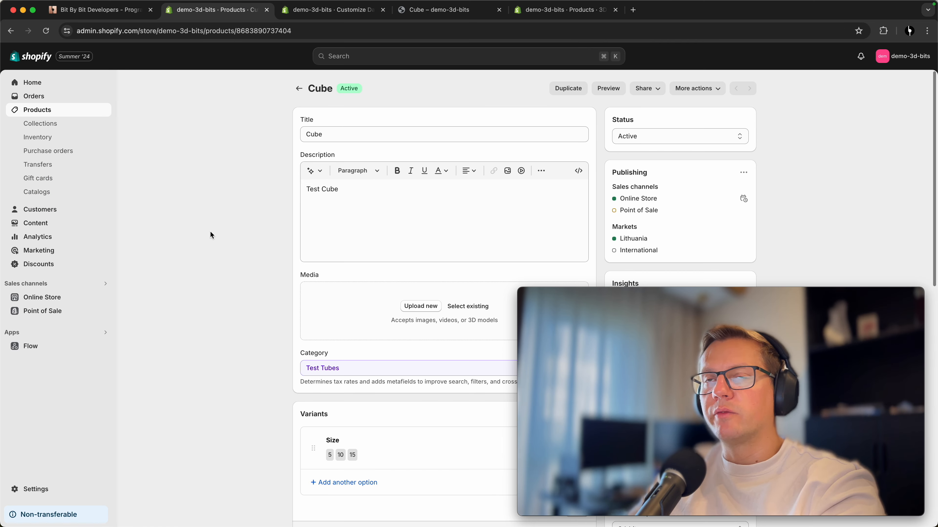
left_click(108, 12)
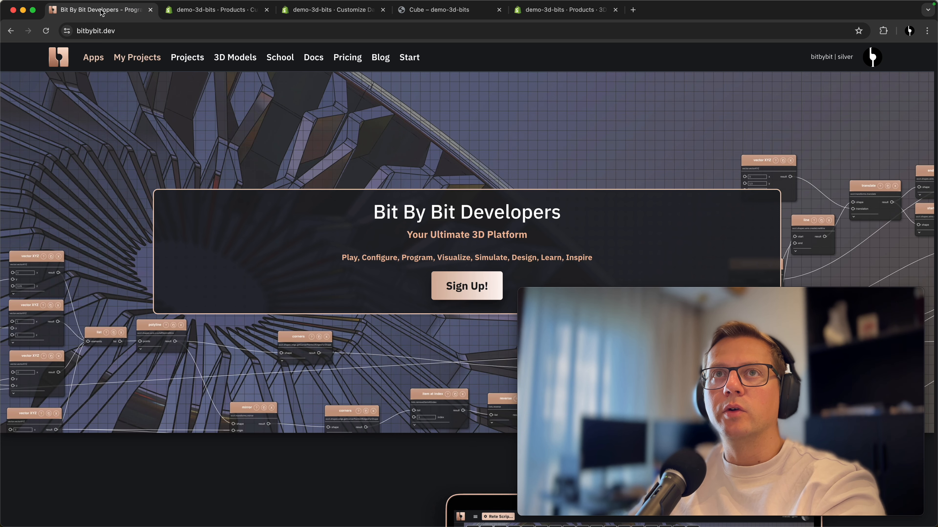
left_click(97, 62)
left_click(111, 79)
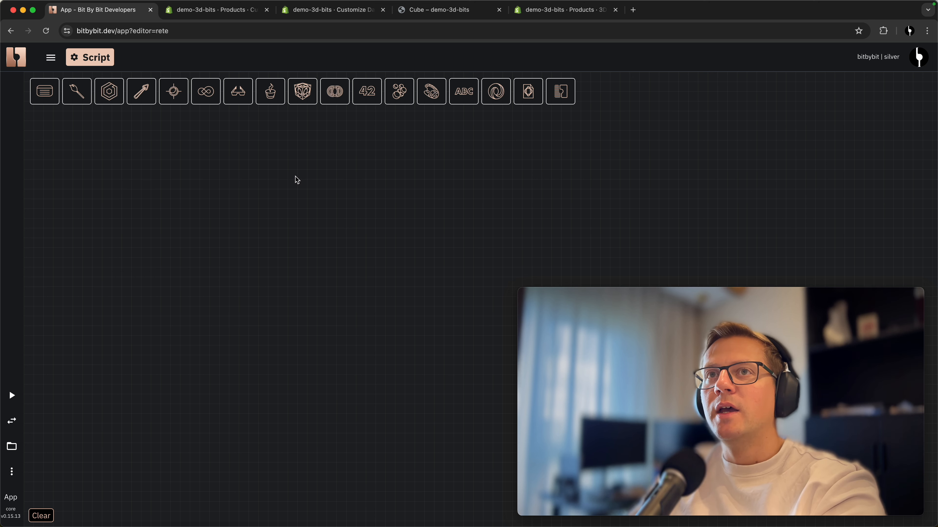
- Add an OCCT solid cube primitive node to the canvas and place it in the clear area beside the webcam overlay
left_click(207, 93)
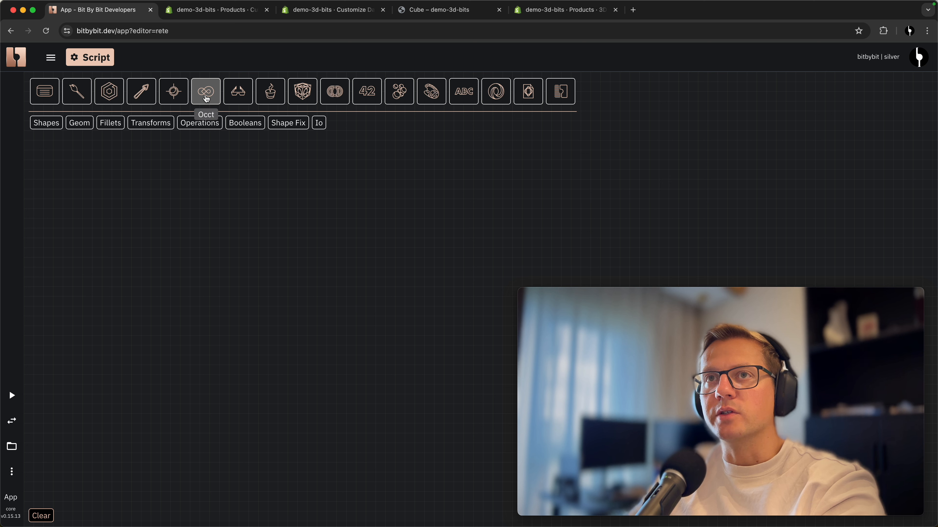
left_click(39, 124)
left_click(181, 151)
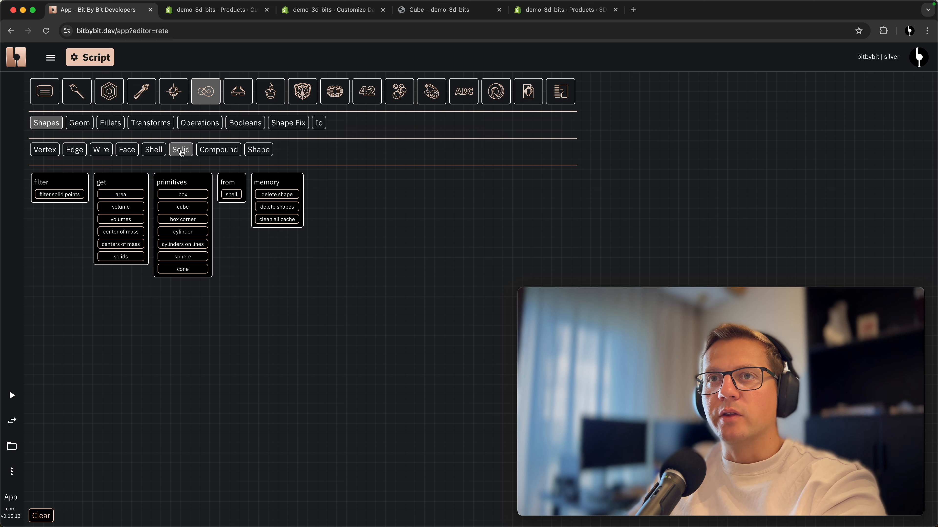
left_click(189, 211)
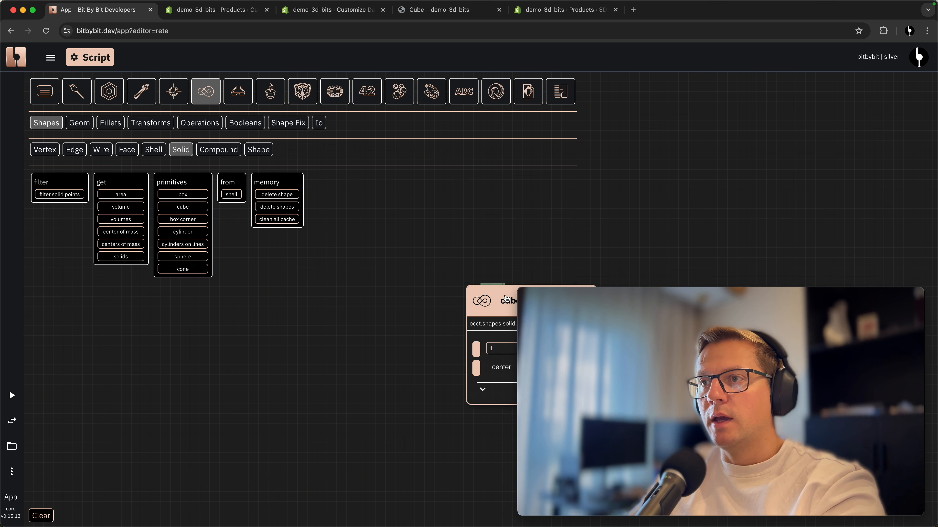
left_click_drag(507, 298, 264, 360)
left_click(205, 91)
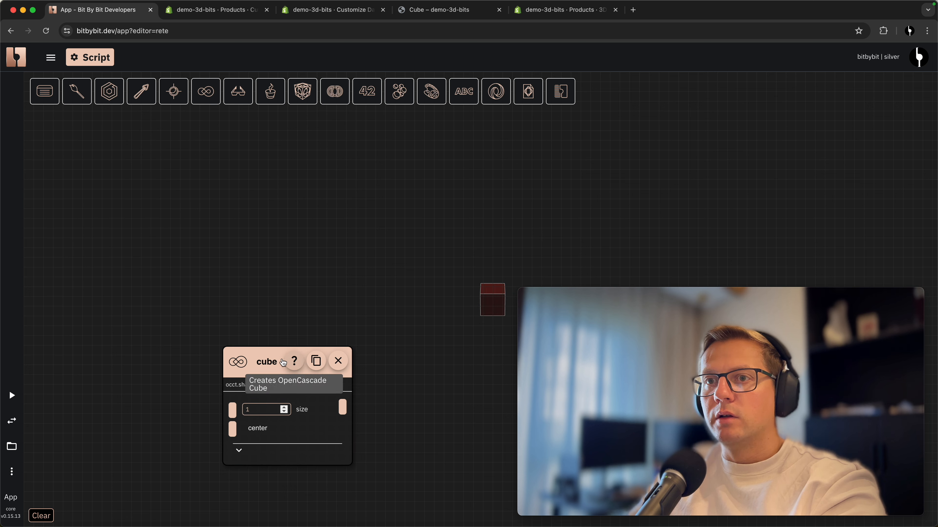
left_click_drag(287, 364, 312, 253)
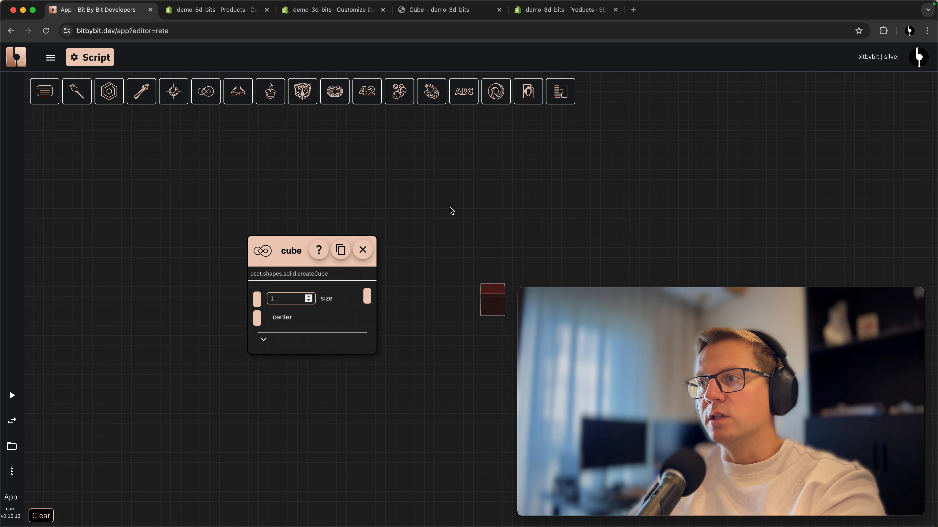
- Search the canvas node finder for "cube" and dismiss the search without adding a node
double_click(493, 217)
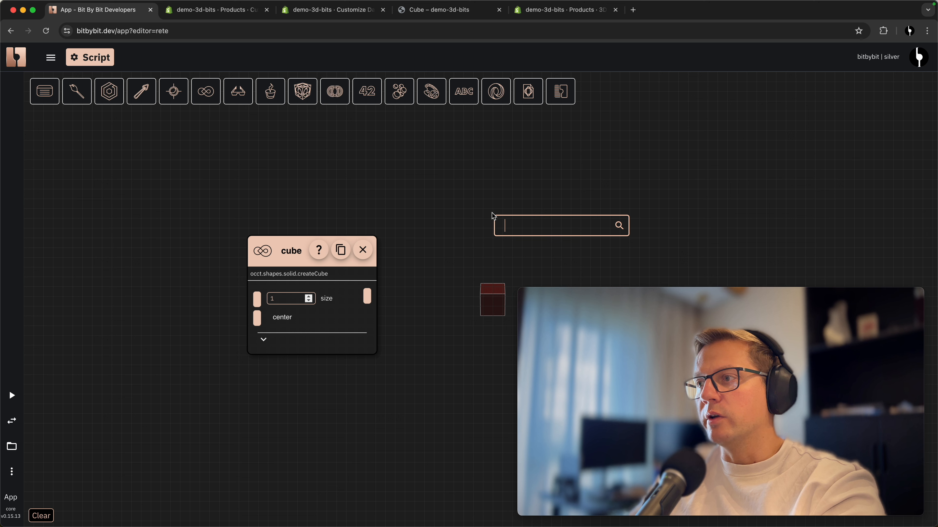
type("cu")
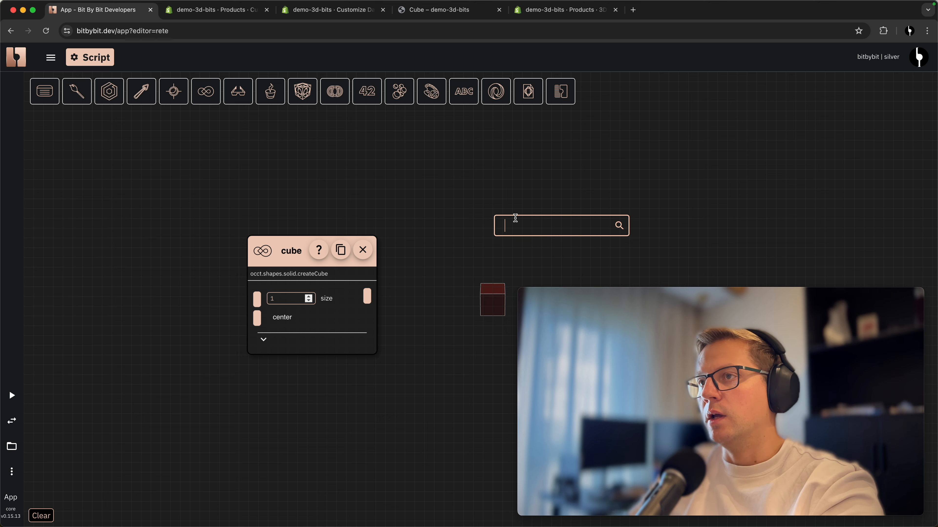
type("be")
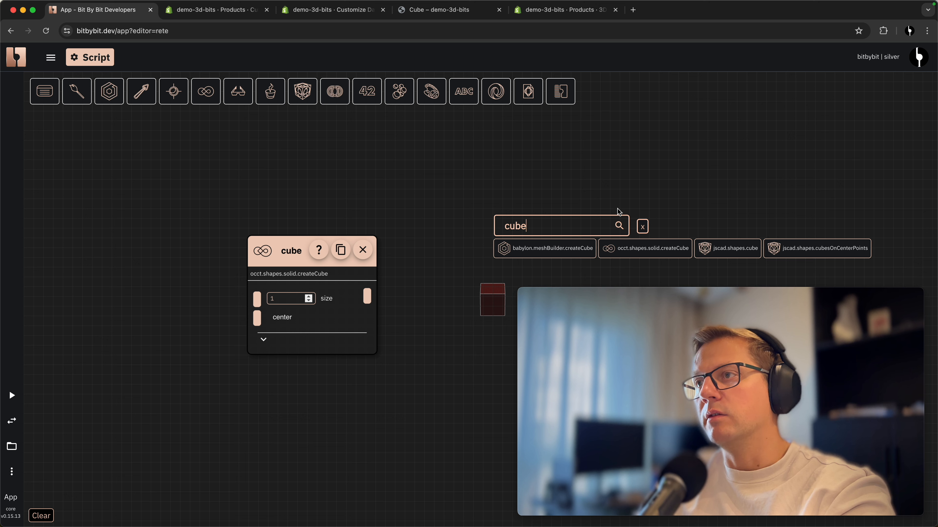
left_click(643, 226)
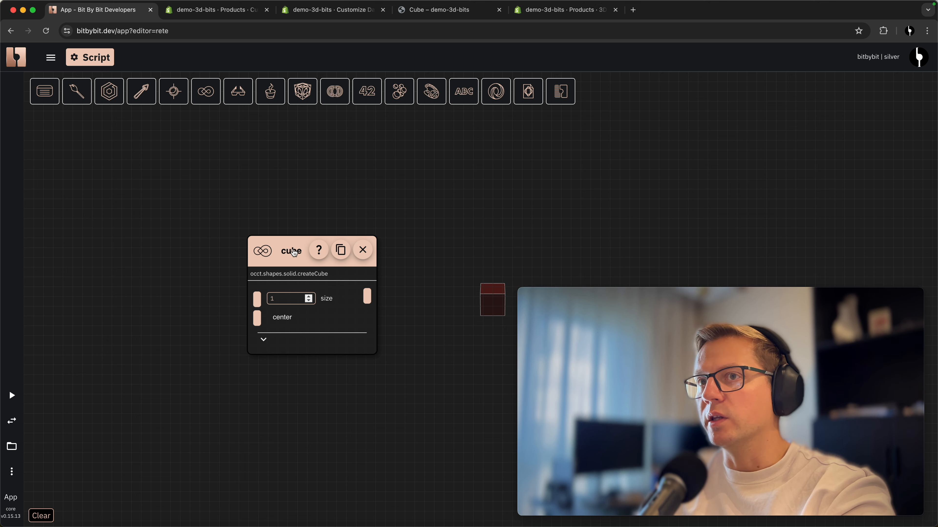
- Move the cube node slightly up and set its size to 3
left_click_drag(354, 239, 360, 216)
double_click(290, 274)
type("2")
left_click(435, 238)
double_click(296, 275)
type("3")
left_click(451, 224)
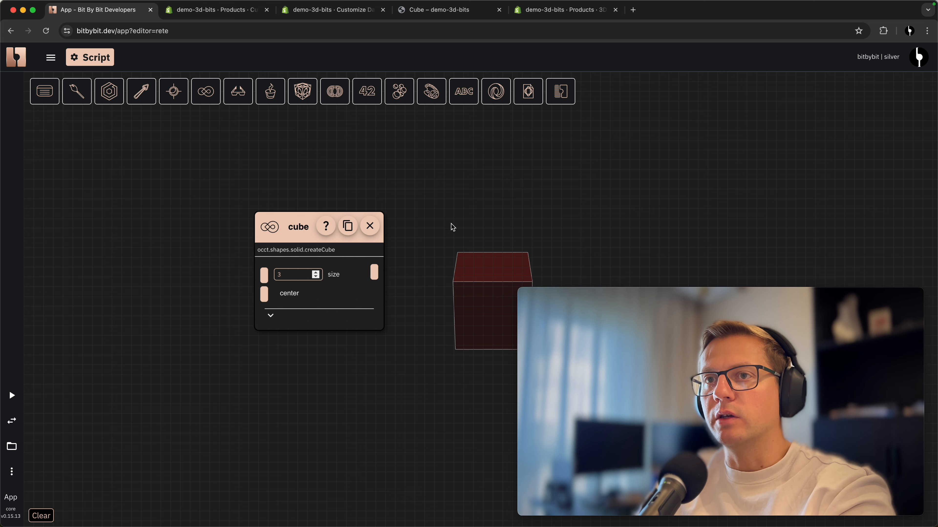
- Examine the cube from another angle in the full 3D view and return to the node editor
left_click(11, 421)
left_click_drag(171, 371, 310, 389)
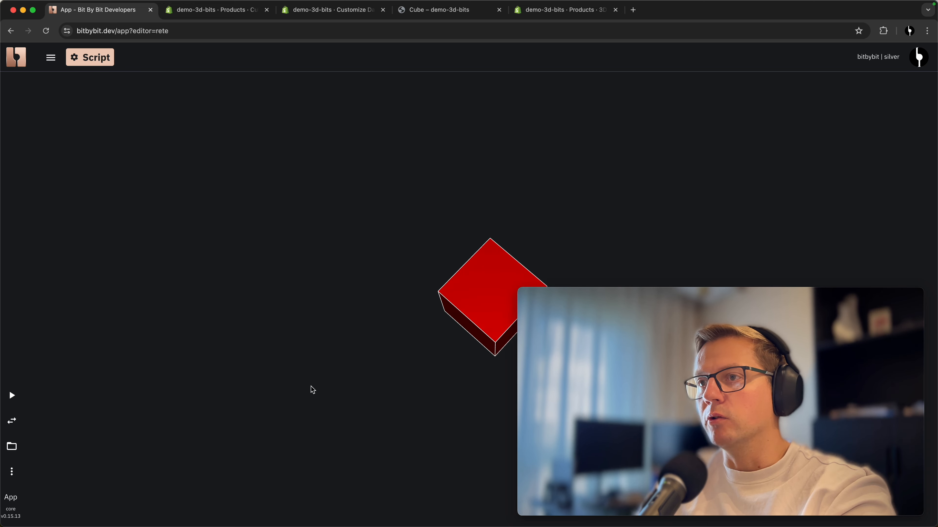
left_click(4, 427)
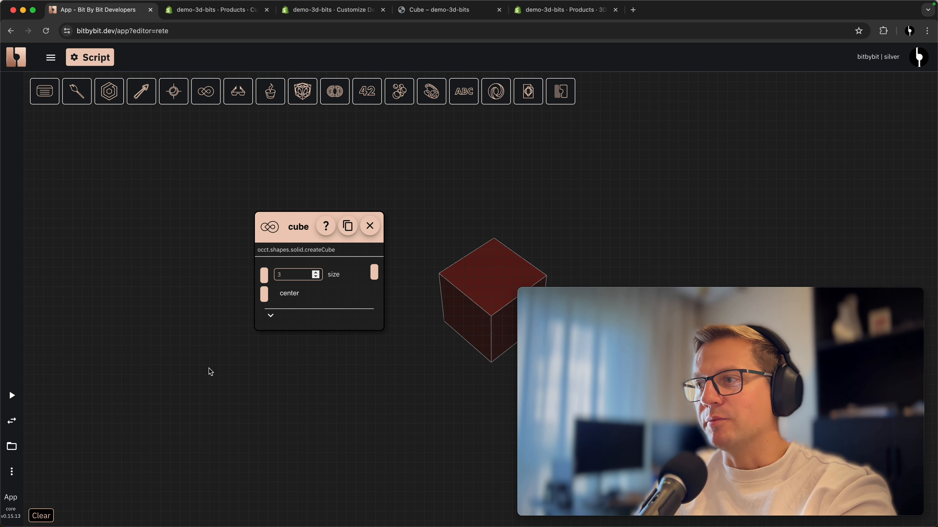
- Make room beside the cube node and add a math number slider node to the canvas
left_click_drag(216, 376, 315, 361)
scroll(277, 379, "down", 2)
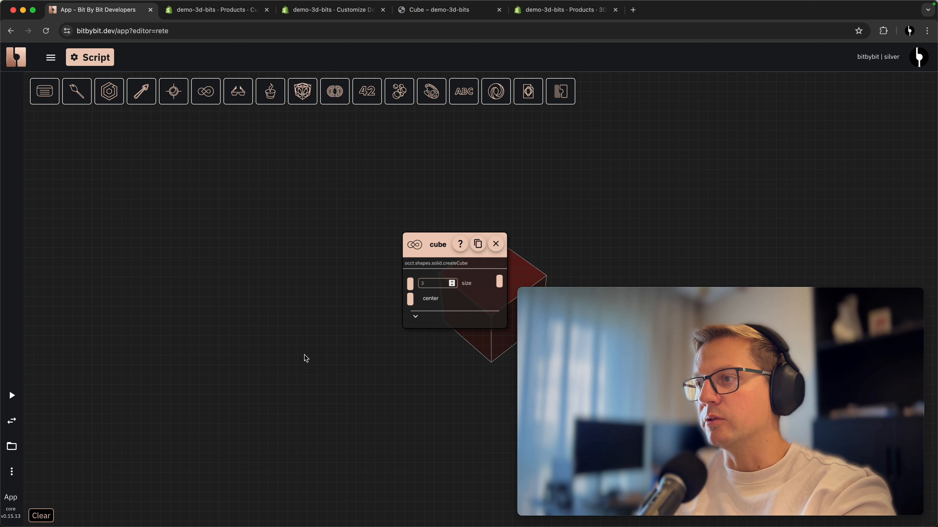
left_click_drag(192, 274, 211, 259)
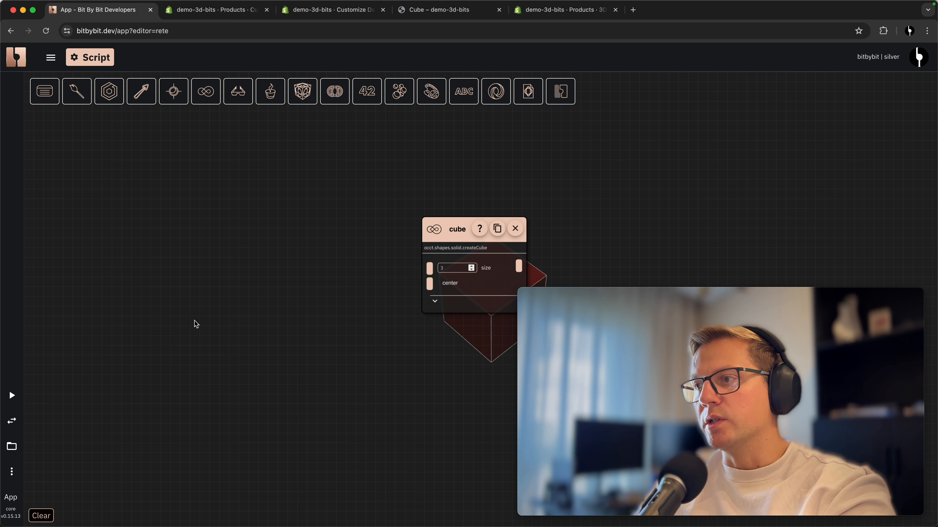
double_click(186, 329)
type("numbers")
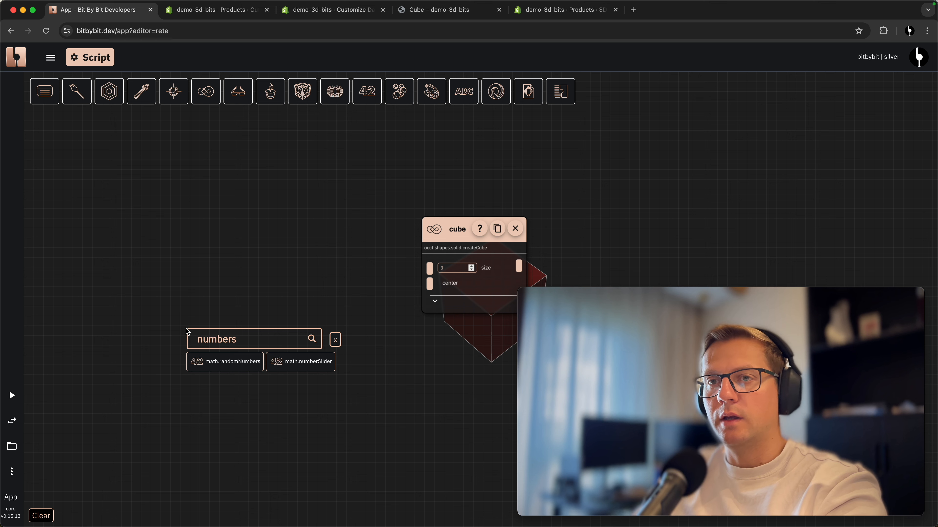
left_click(306, 364)
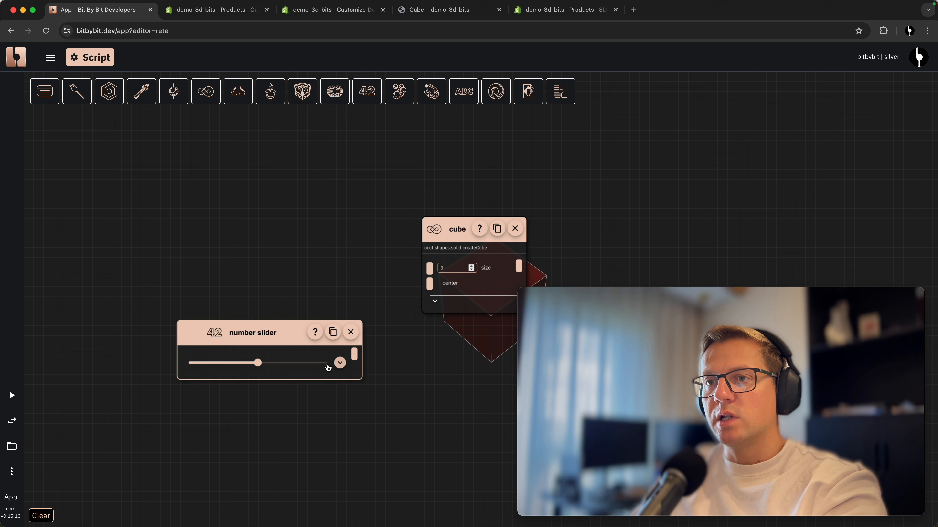
- Set the number slider's minimum to 5, maximum to 15 and step to 5, and place the collapsed node farther from the cube node
left_click(340, 363)
double_click(195, 380)
type("5")
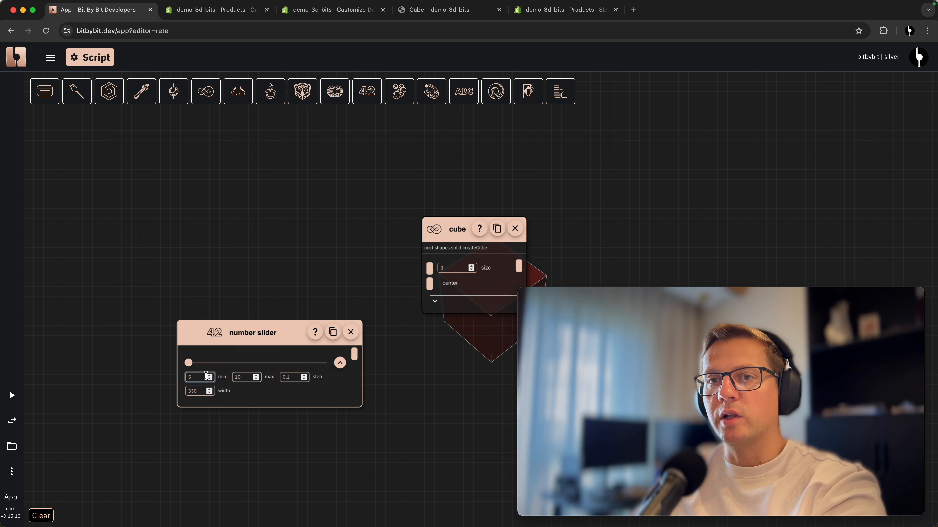
double_click(236, 376)
type("15")
key("Tab")
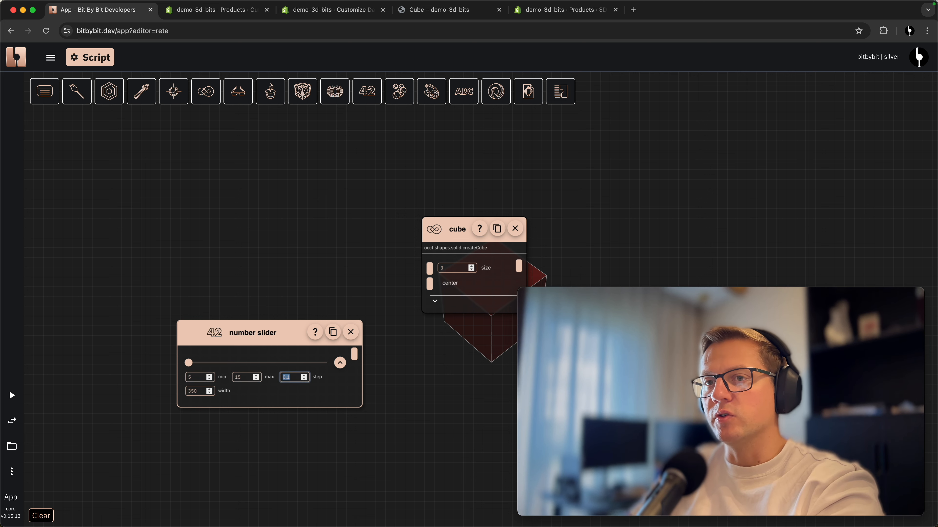
type("5")
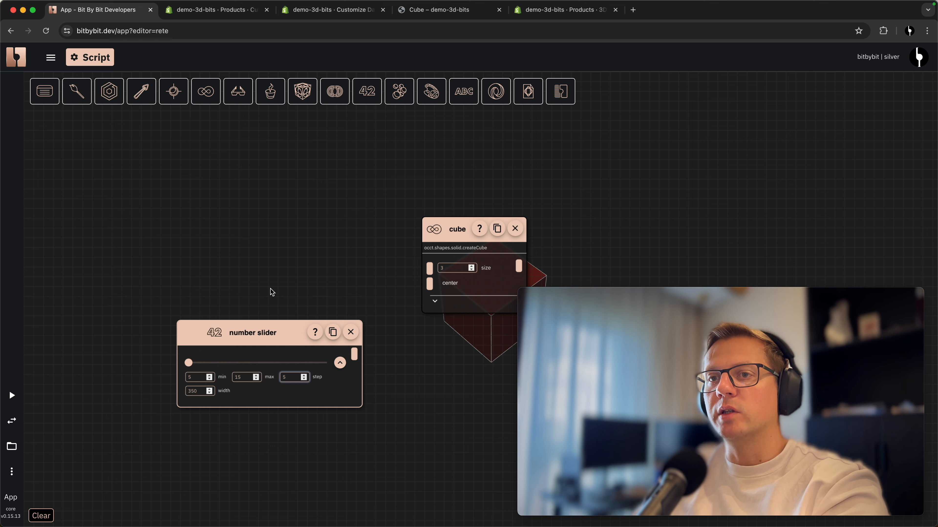
left_click_drag(304, 377, 237, 344)
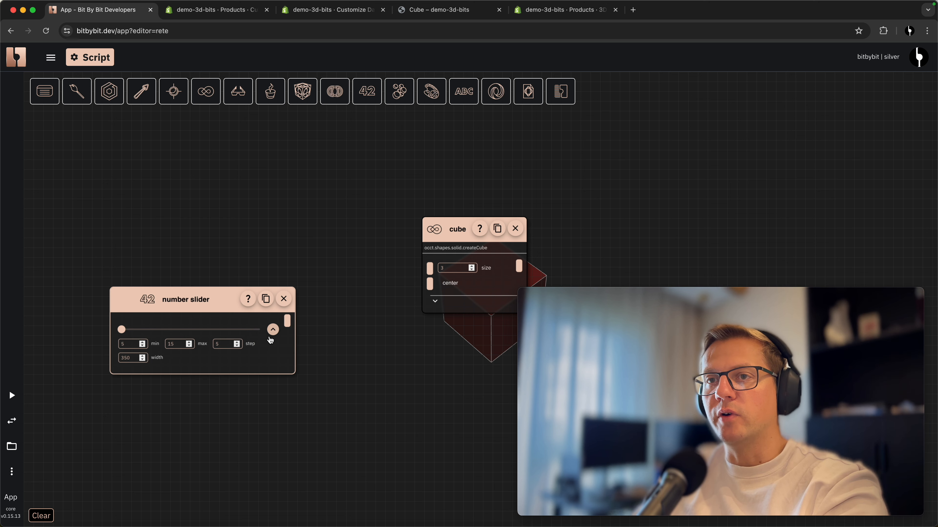
left_click(272, 330)
- Connect the number slider's output to the cube's size input and raise the slider to its midpoint
mouse_move(122, 329)
left_mouse_down()
mouse_move(255, 337)
mouse_move(128, 334)
left_mouse_up()
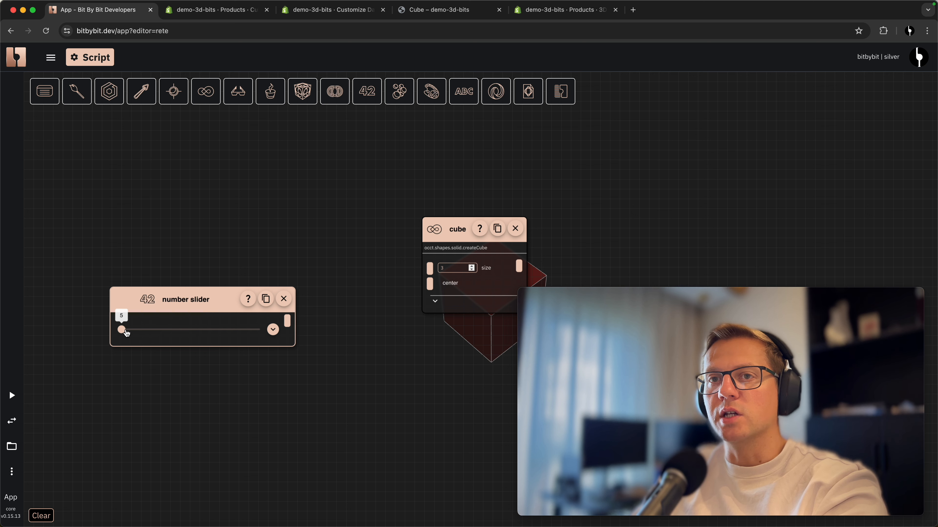
left_click(199, 241)
left_click_drag(288, 328, 433, 274)
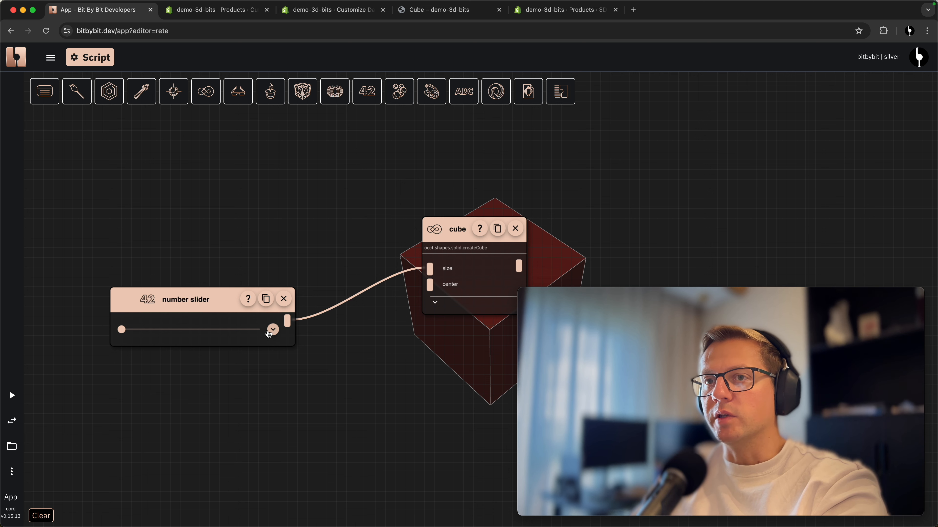
left_click_drag(124, 334, 178, 331)
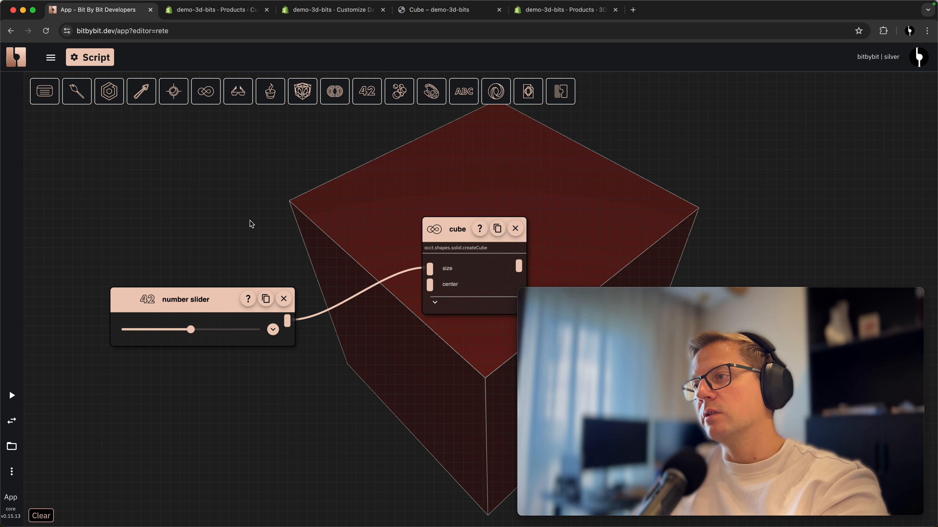
- Spread the number slider and cube nodes apart to leave space between them
left_click_drag(189, 296, 136, 278)
mouse_move(216, 247)
left_mouse_down()
mouse_move(291, 240)
mouse_move(231, 246)
left_mouse_up()
scroll(260, 242, "down", 3)
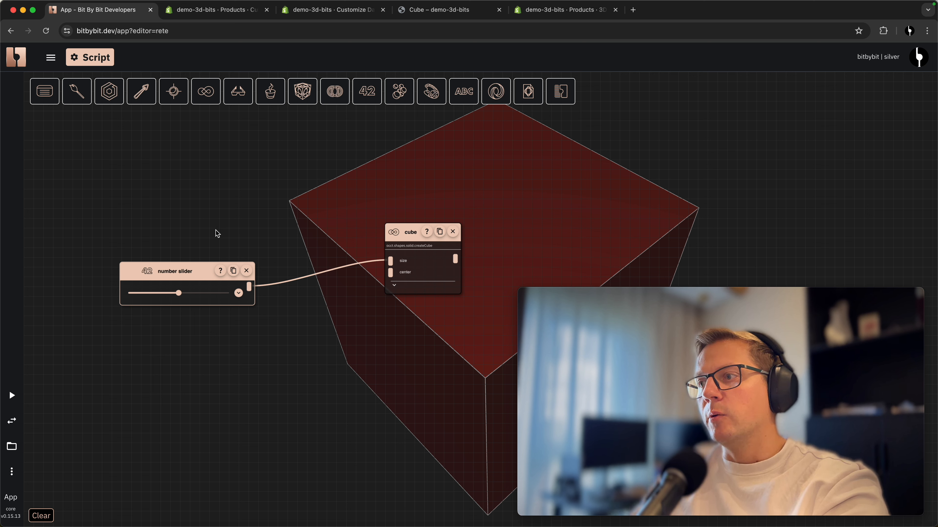
left_click_drag(406, 235, 523, 222)
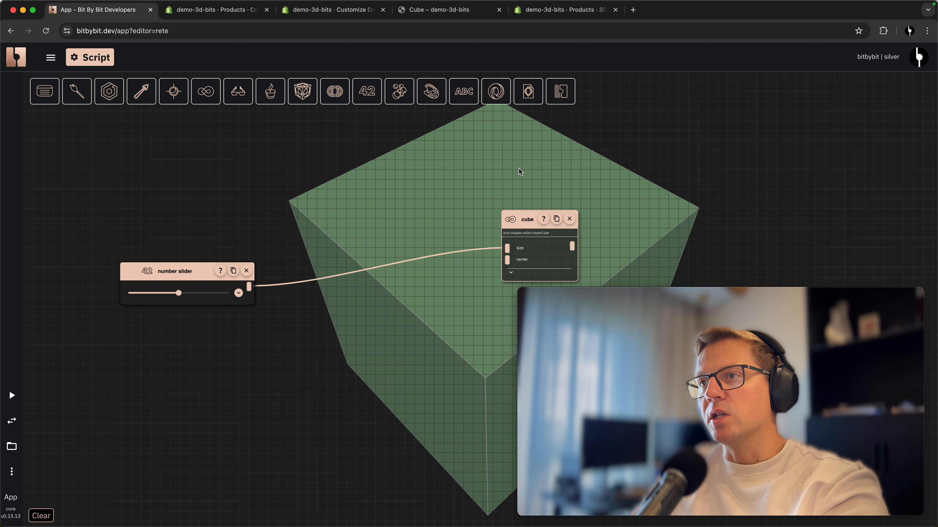
- Add a get runner input value node above the number slider and set its property to Size
left_click(563, 97)
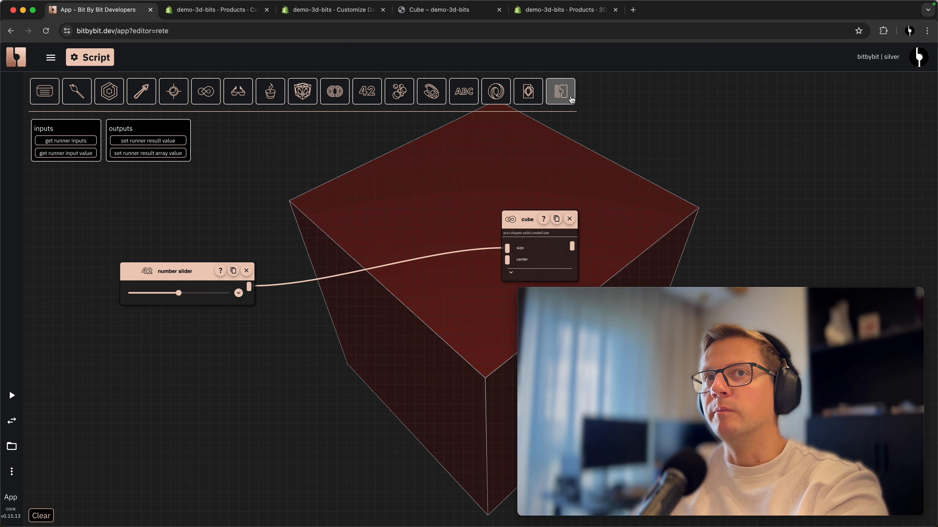
left_click(55, 154)
left_click_drag(493, 299, 166, 212)
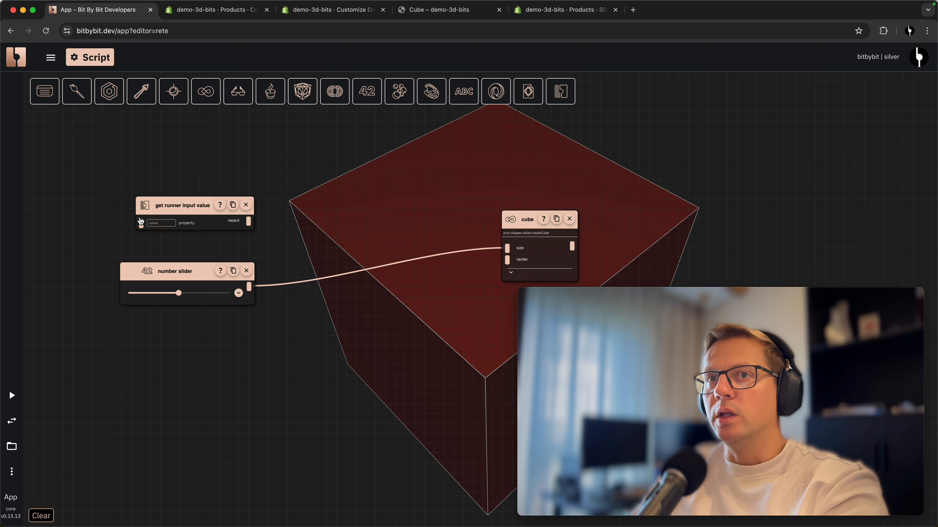
type("Size")
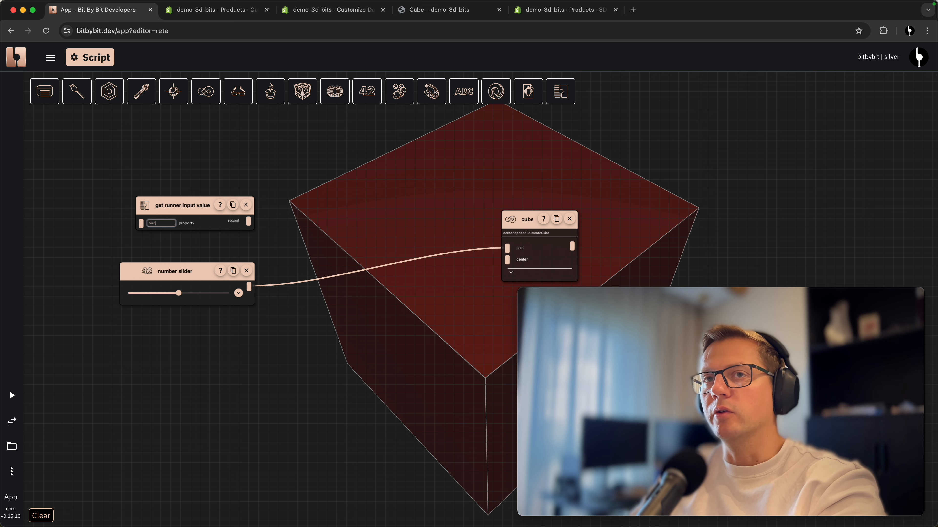
left_click(235, 157)
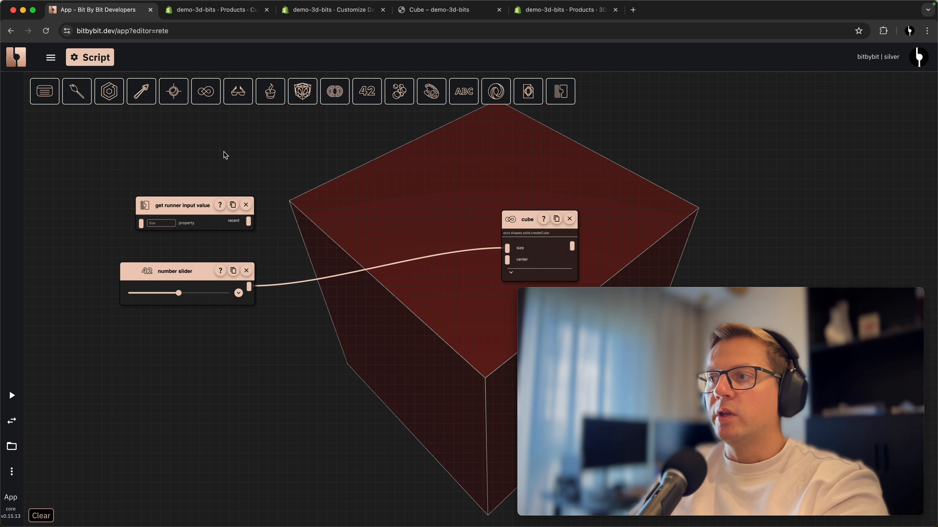
- Arrange the get runner input value node and the number slider into a neat stack
left_click_drag(186, 206, 179, 198)
mouse_move(196, 272)
left_mouse_down()
mouse_move(171, 278)
mouse_move(186, 284)
left_mouse_up()
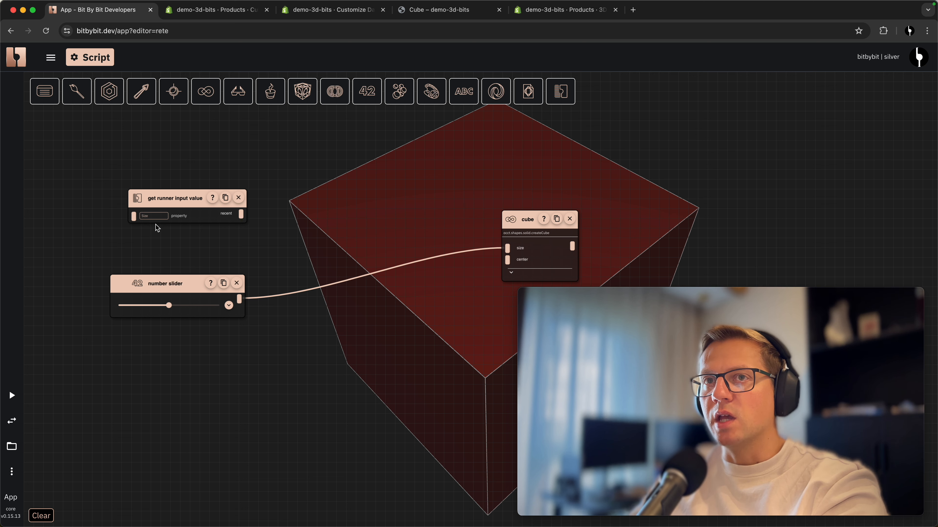
left_click_drag(163, 203, 158, 202)
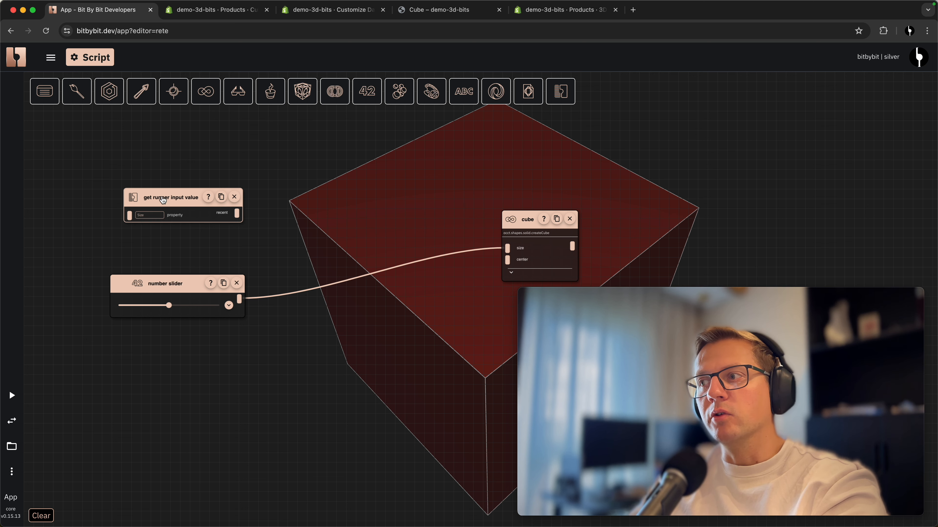
left_click(147, 215)
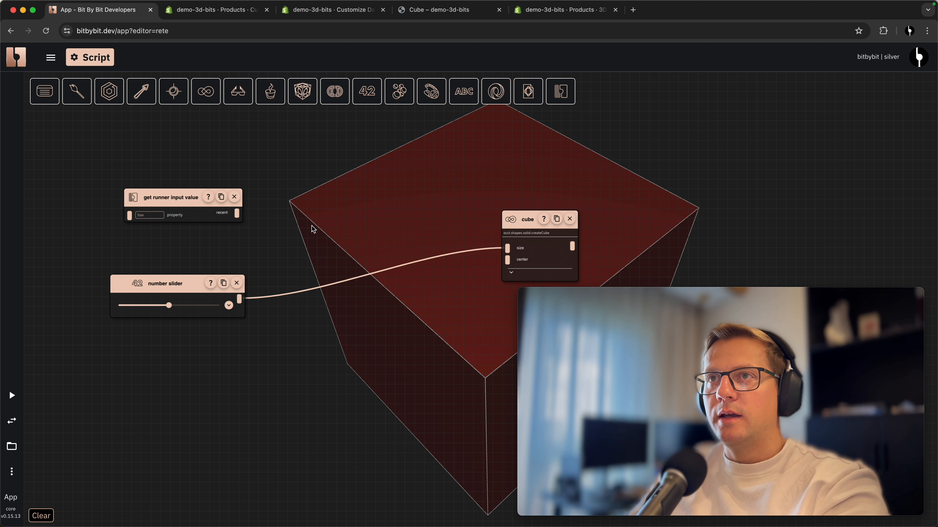
left_click_drag(183, 198, 185, 210)
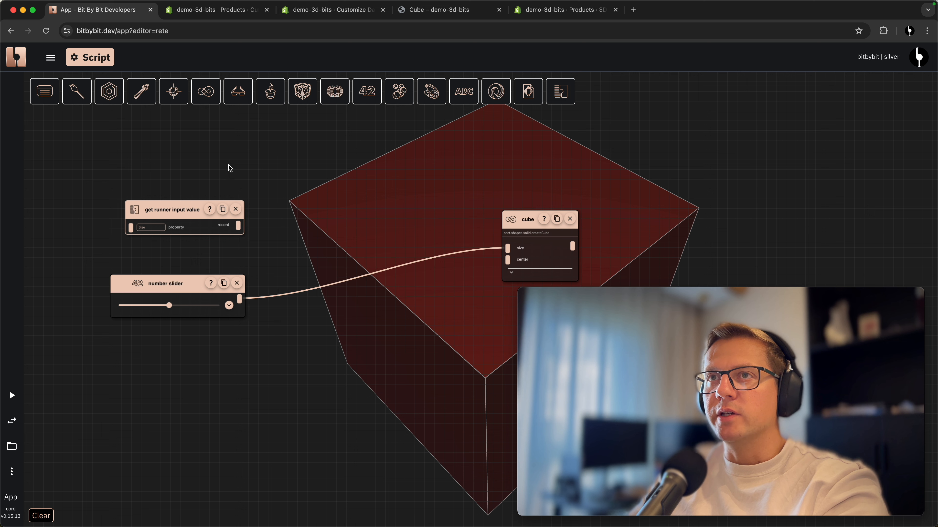
left_click_drag(176, 282, 175, 271)
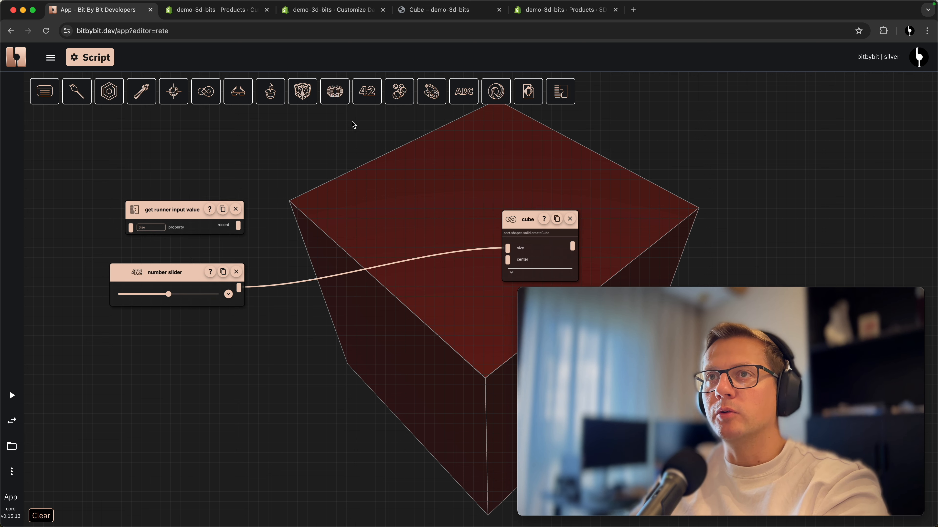
- Add a first defined value gate logic node and place it between the input nodes and the cube node
left_click(335, 91)
left_click(67, 165)
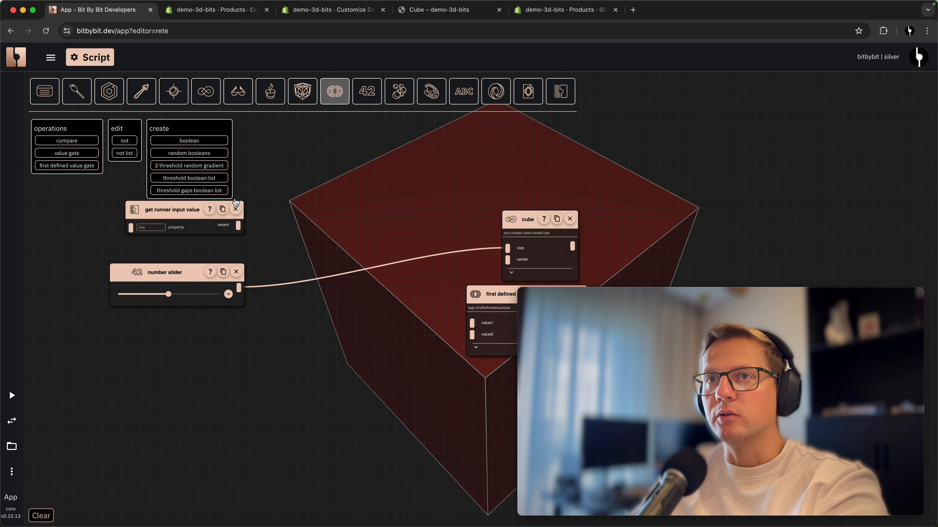
left_click(480, 292)
left_click_drag(480, 293, 329, 246)
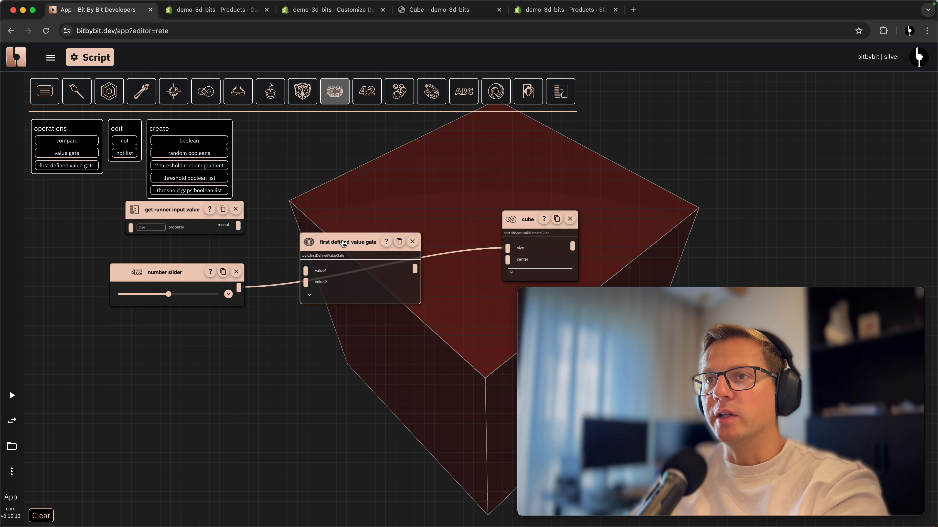
left_click(333, 97)
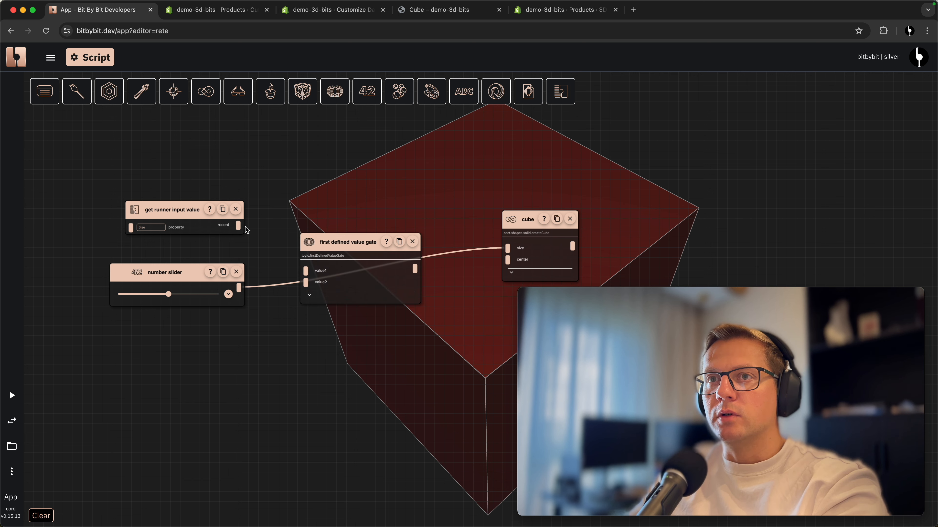
- Wire the runner input into the gate's value1, the number slider into value2, and the gate's output into the cube's size
left_click_drag(238, 227, 306, 271)
left_click(244, 289)
left_click_drag(508, 248, 468, 209)
left_click_drag(415, 271, 507, 249)
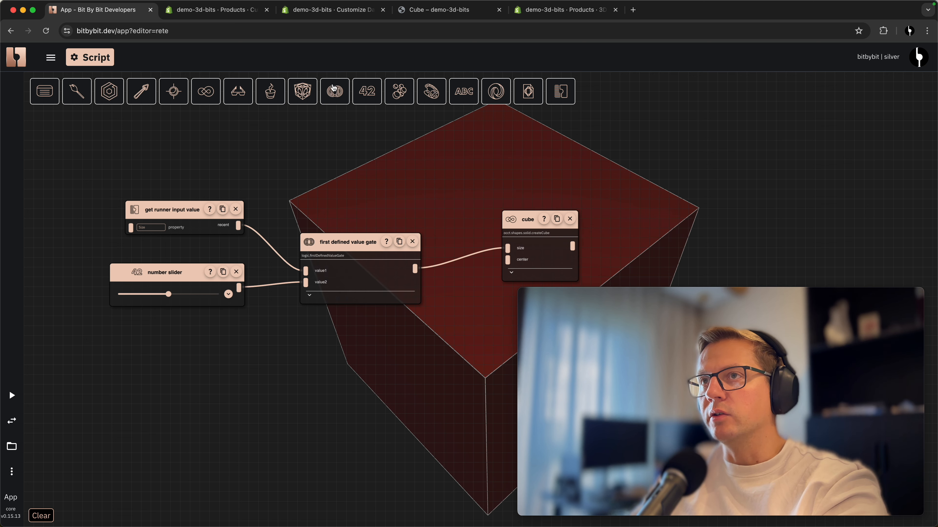
- Set the number slider to its maximum of 15 and tidy the positions of the gate and runner input nodes
left_click_drag(302, 254, 307, 248)
left_click_drag(168, 295, 219, 294)
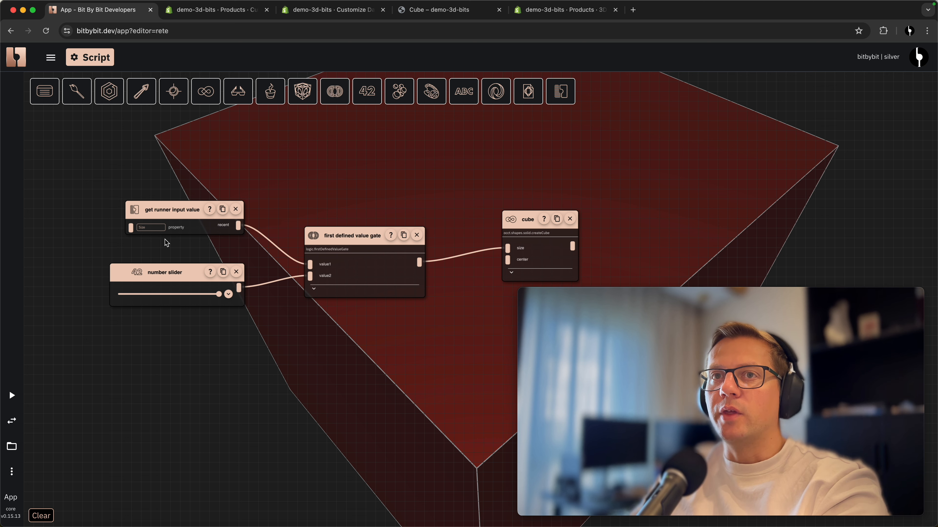
left_click_drag(168, 212, 165, 212)
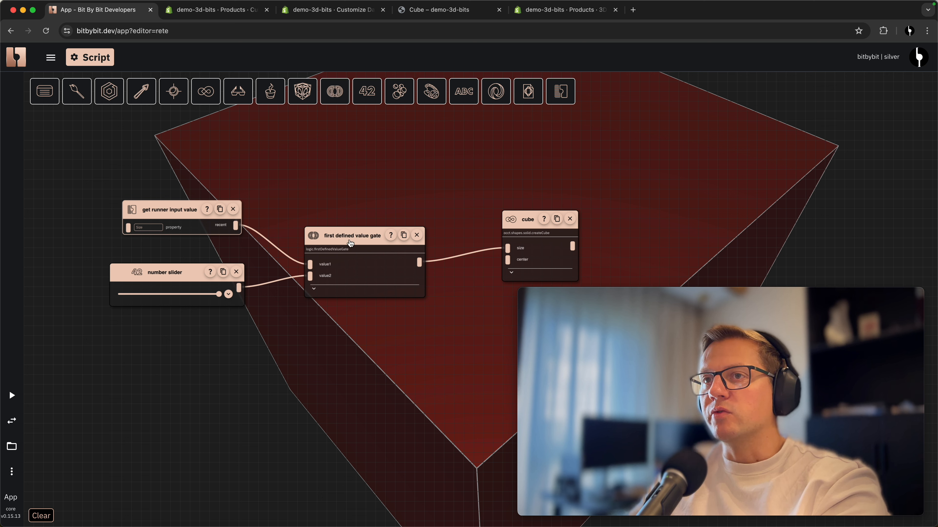
- Nudge the first defined value gate node upward and lower the number slider to about mid-range
left_click_drag(350, 241, 352, 235)
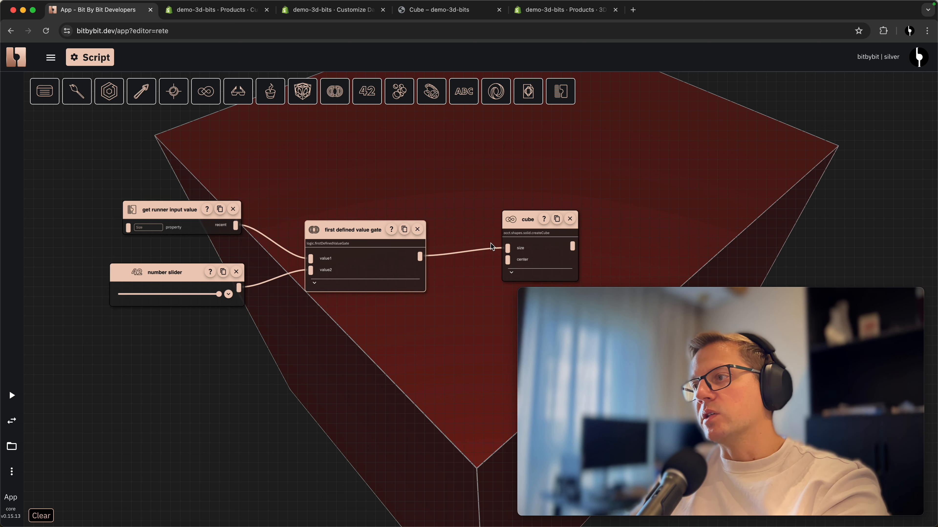
left_click_drag(465, 286, 444, 275)
left_click_drag(198, 284, 165, 289)
left_click(148, 286)
left_click_drag(288, 348, 265, 328)
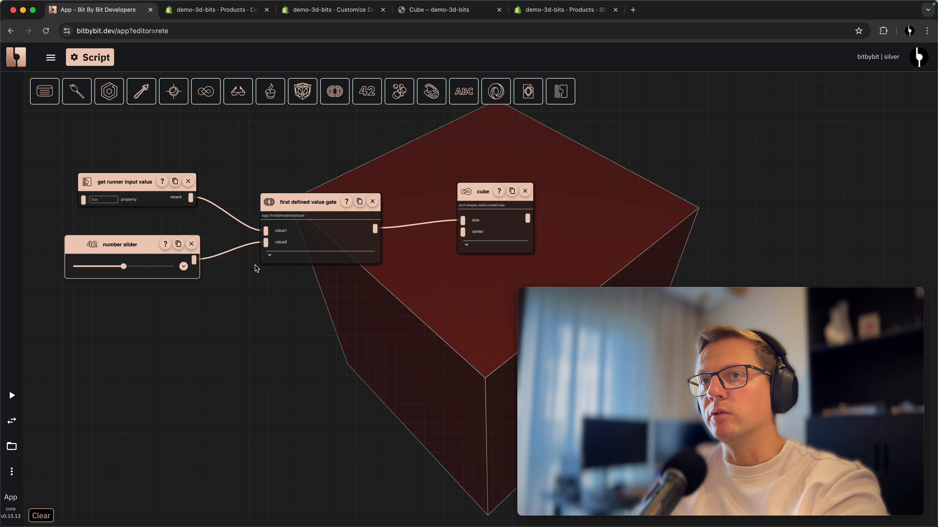
left_click_drag(411, 388, 380, 359)
scroll(389, 372, "down", 1)
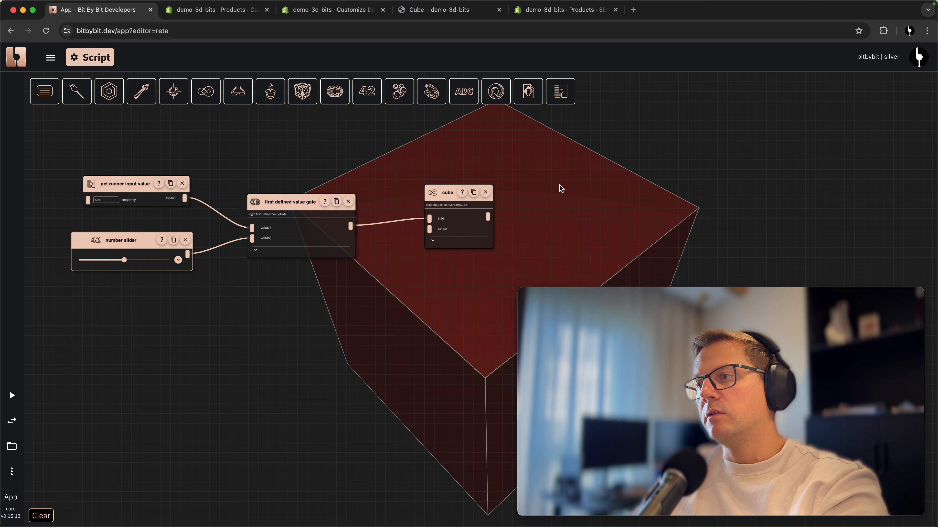
- Add a set runner result value node with the property name "meshes" and place it well beyond the cube node
left_click_drag(663, 207, 528, 203)
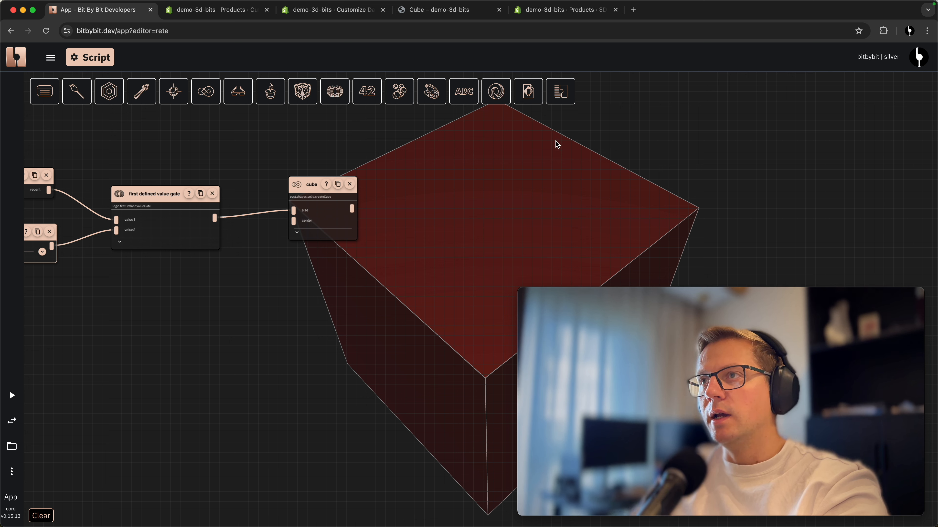
left_click(560, 91)
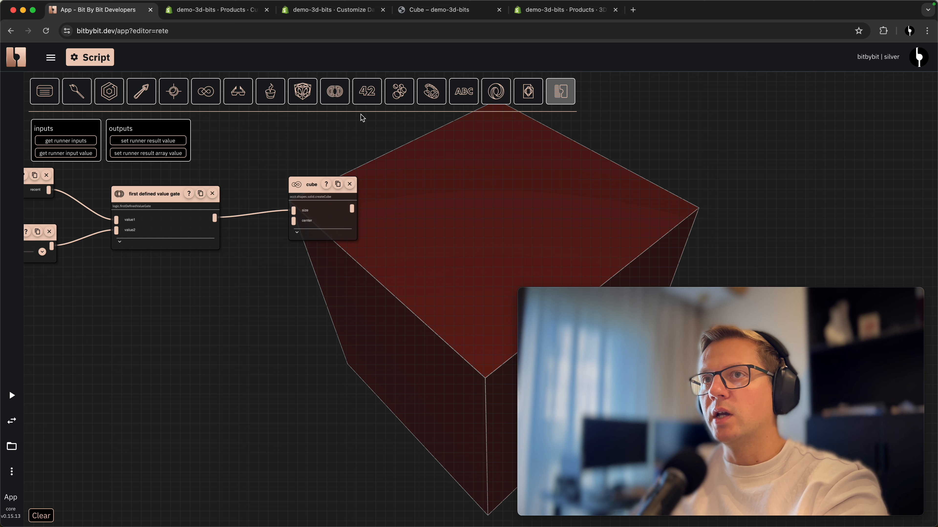
left_click(139, 157)
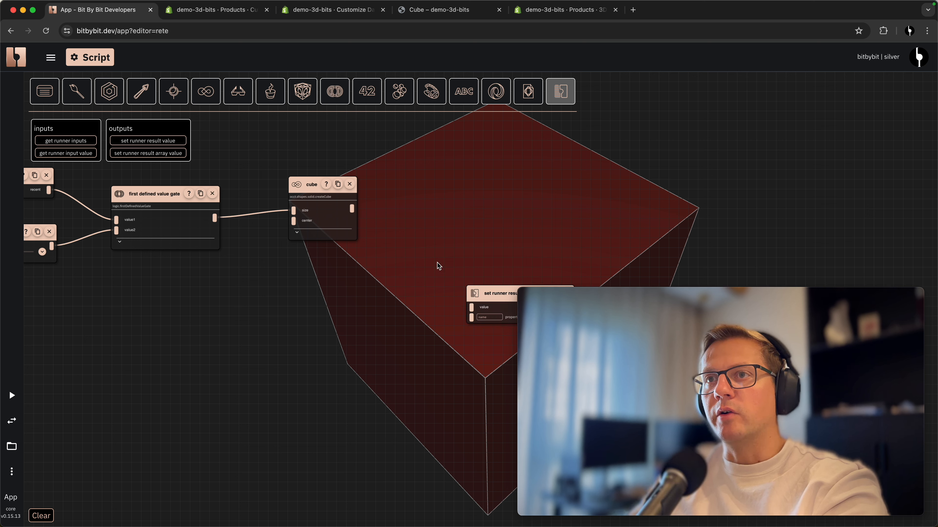
left_click_drag(494, 295, 567, 179)
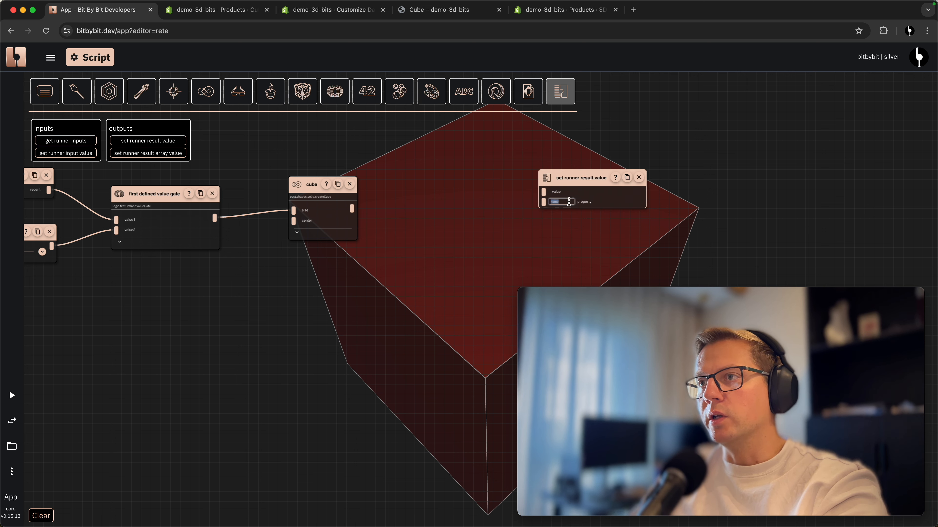
type("meshes")
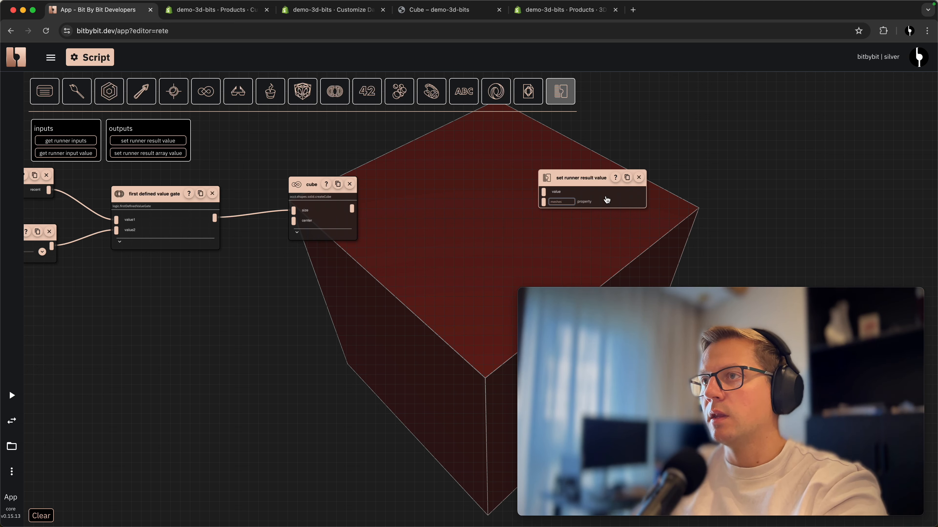
left_click_drag(596, 179, 715, 185)
- Add a draw async node between the cube and result nodes and wire the cube's output into its entity input
double_click(457, 217)
type("draw")
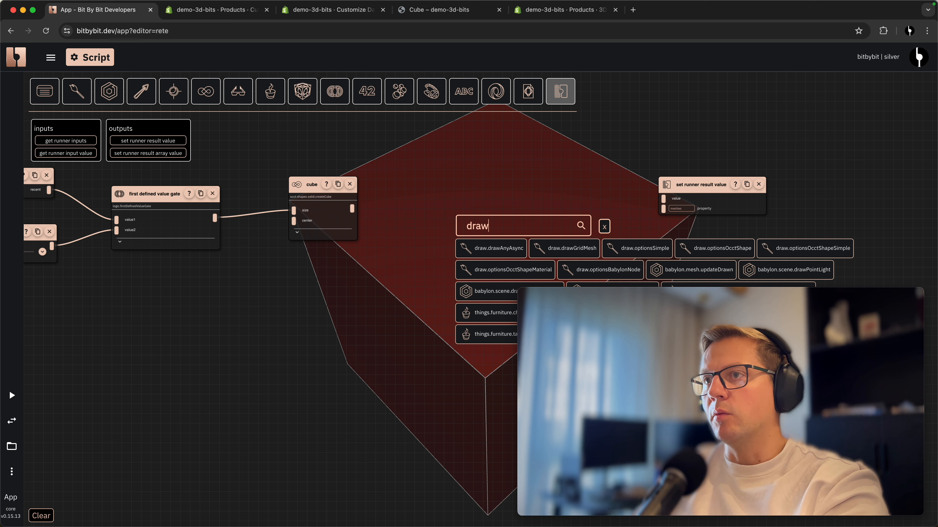
left_click(515, 248)
mouse_move(544, 256)
left_mouse_down()
mouse_move(495, 196)
mouse_move(477, 194)
left_mouse_up()
mouse_move(352, 208)
left_mouse_down()
mouse_move(451, 218)
mouse_move(510, 181)
left_mouse_up()
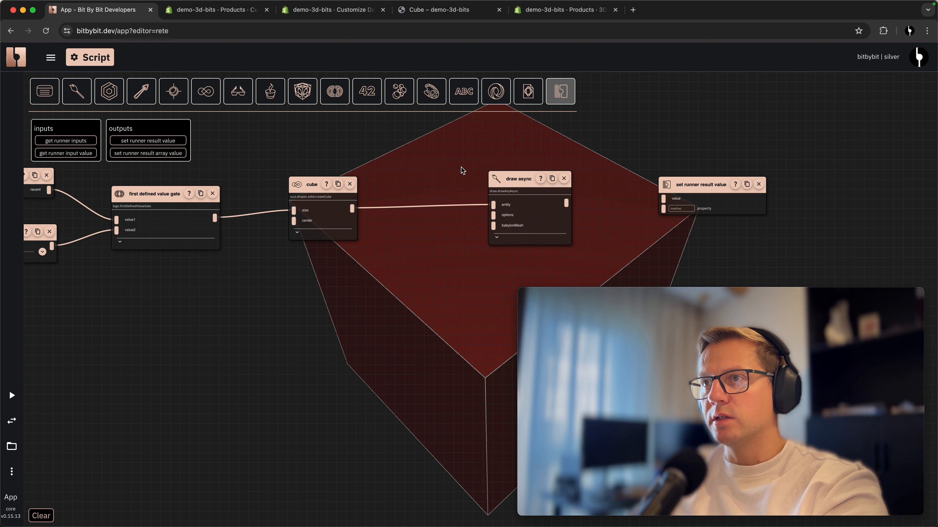
left_click(297, 233)
left_click(297, 232)
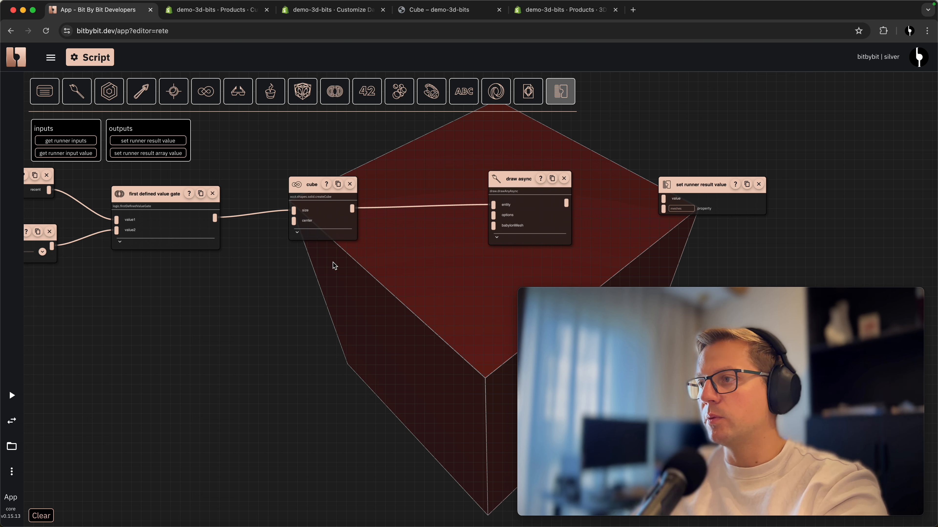
- Add an occt shape simple draw options node below the cube node and wire it into draw async's options
right_click(356, 307)
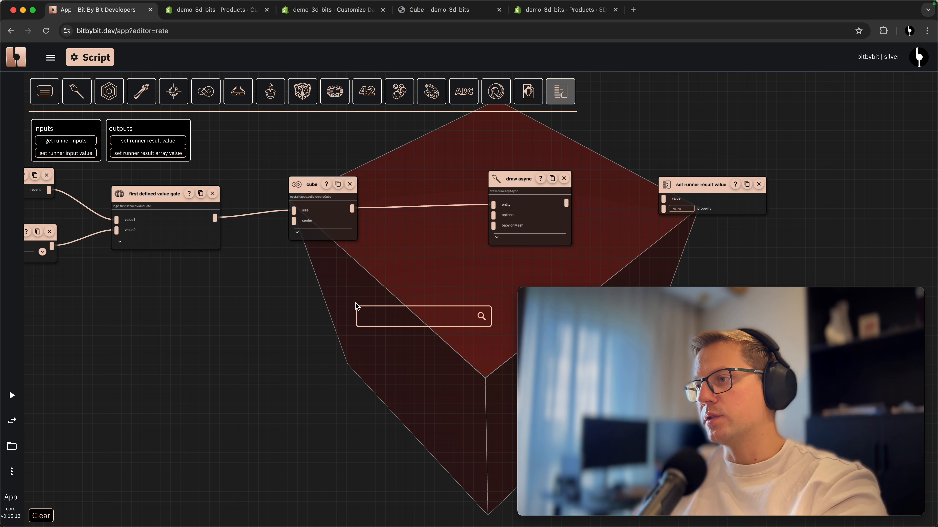
left_click(71, 95)
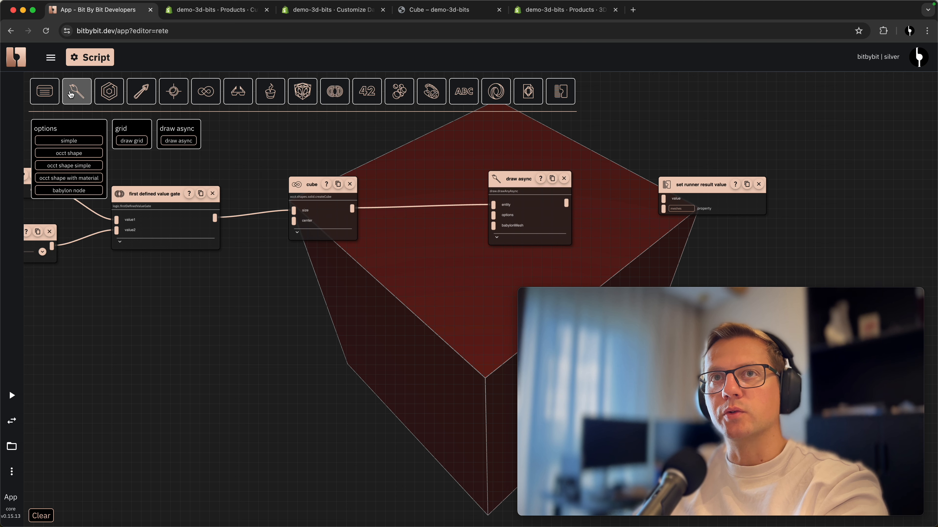
left_click_drag(83, 165, 351, 277)
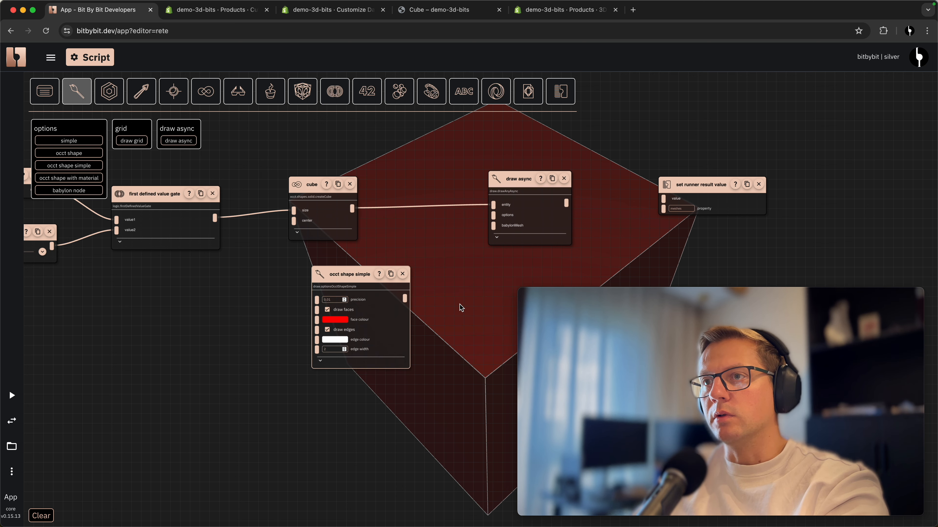
left_click_drag(405, 298, 493, 222)
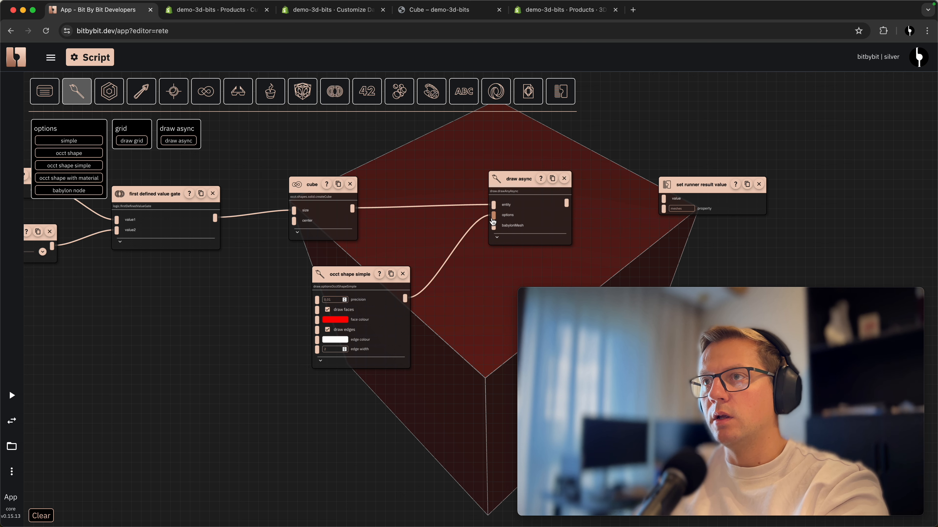
- Set the occt shape simple node's face colour to blue, try edge width 4 and settle on 10
left_click(343, 321)
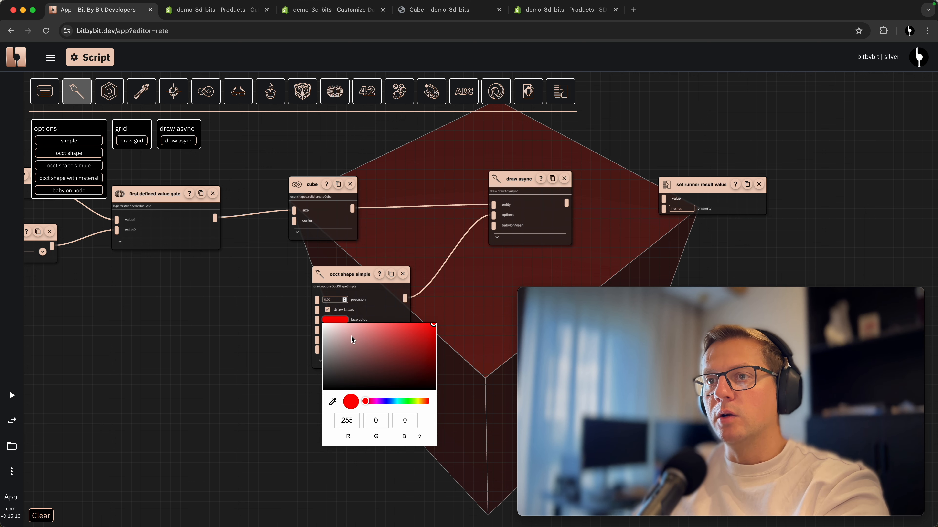
left_click(384, 402)
left_click(486, 306)
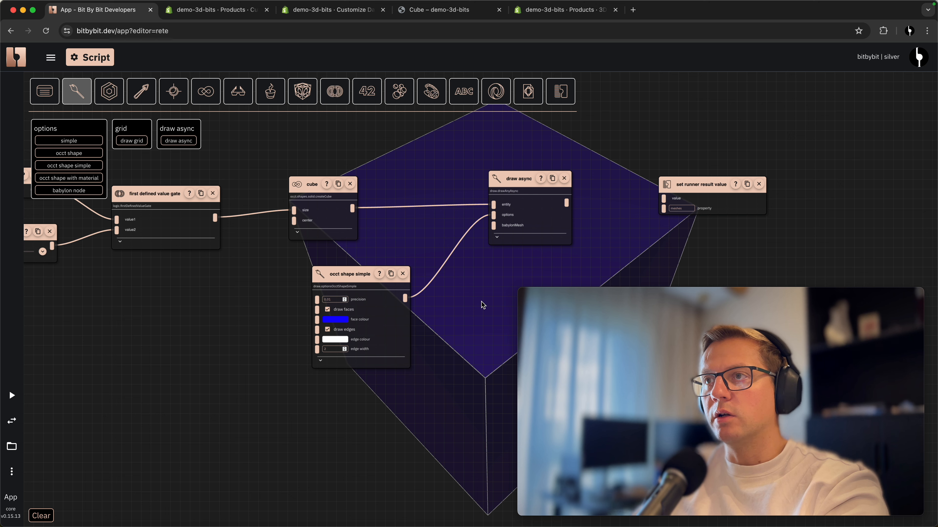
left_click_drag(482, 302, 472, 302)
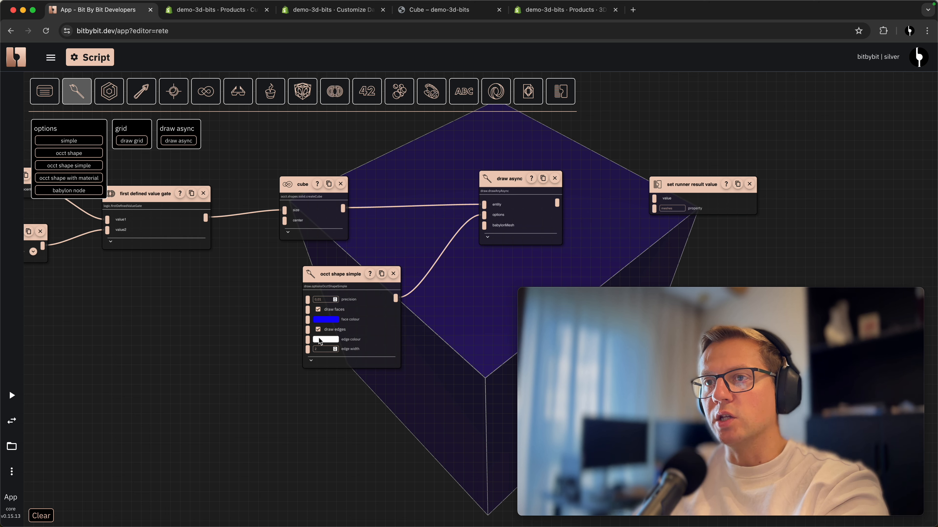
type("4")
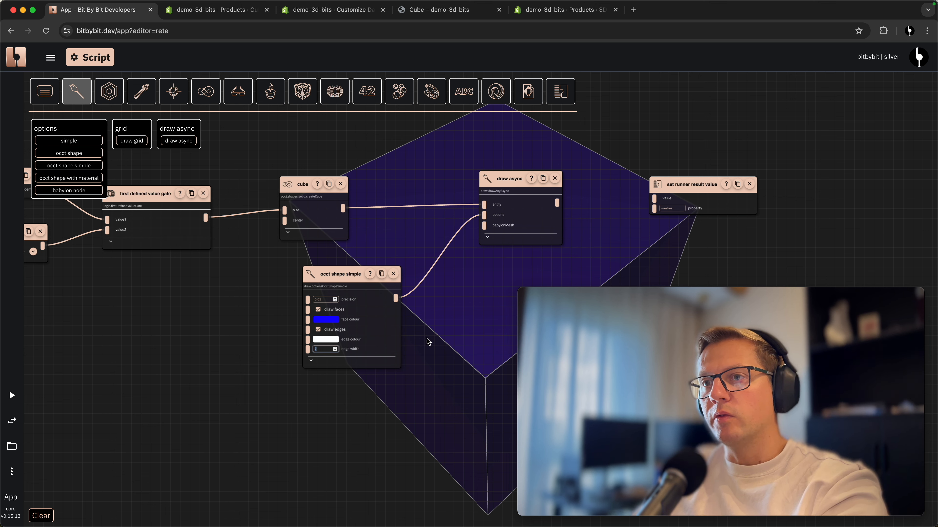
left_click(459, 314)
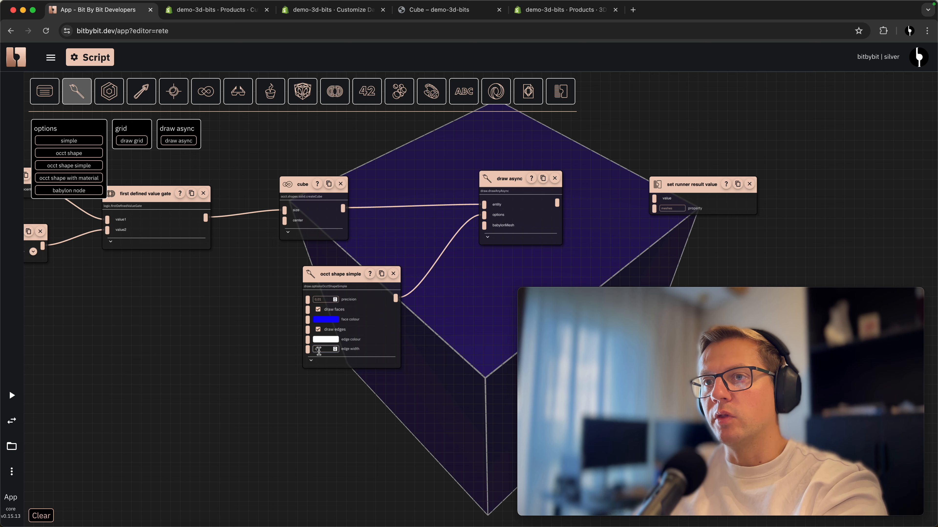
type("10")
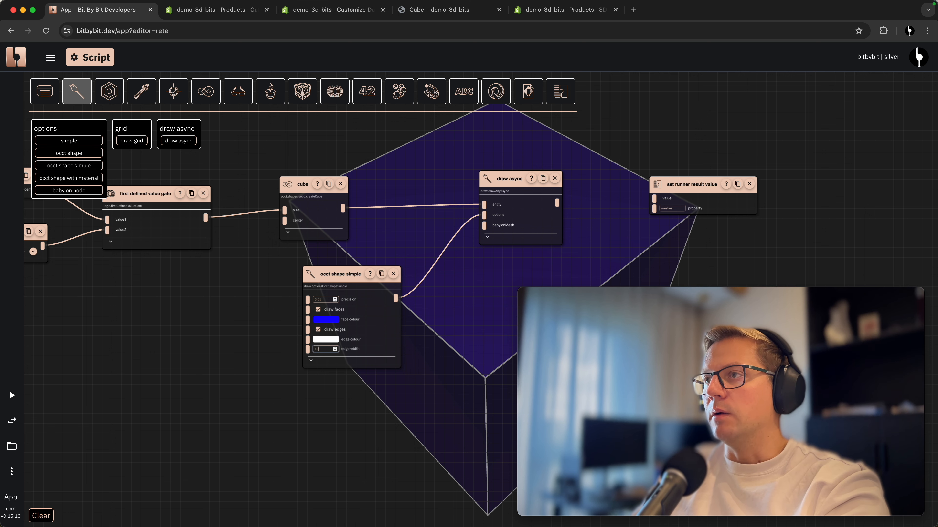
left_click(468, 302)
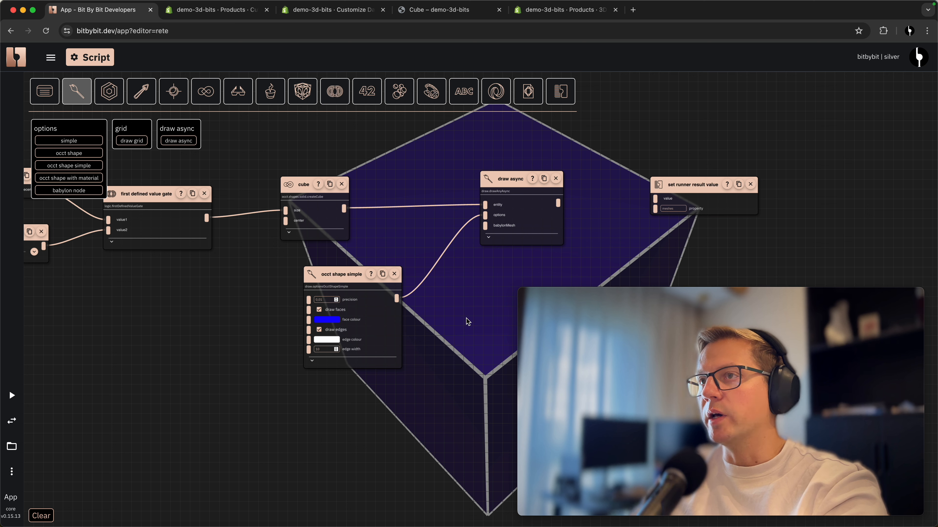
- Make room in the graph and place a new 3D fillet edges node between the cube and draw async nodes
left_click_drag(339, 277, 348, 318)
left_click_drag(386, 261, 323, 310)
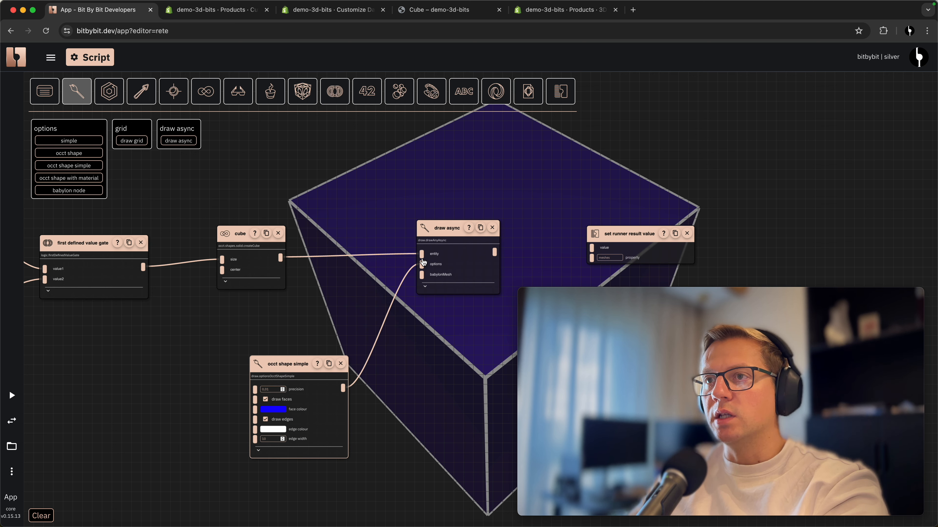
left_click(77, 92)
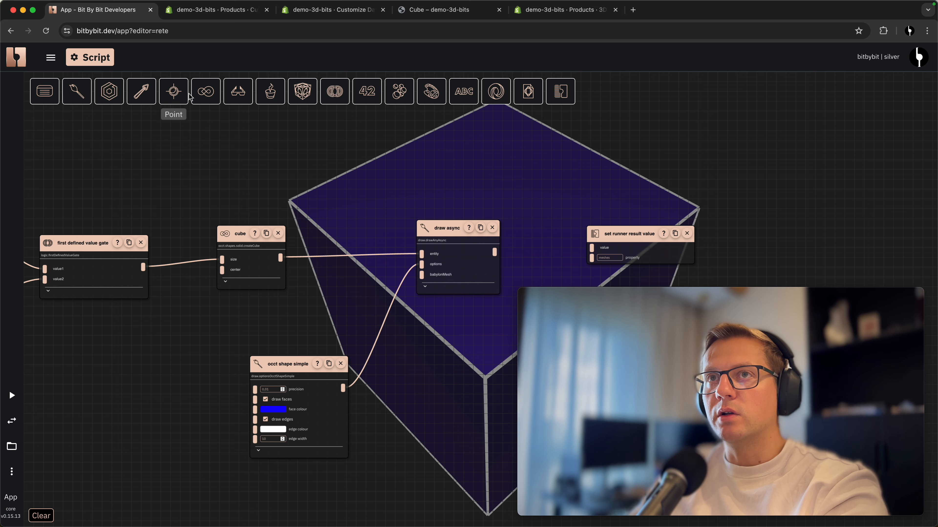
left_click(206, 91)
left_click(112, 127)
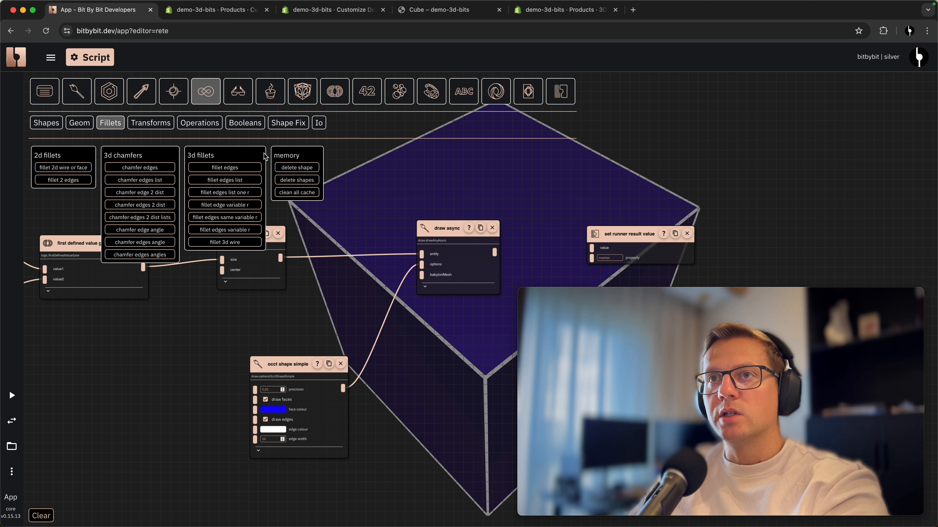
left_click(224, 168)
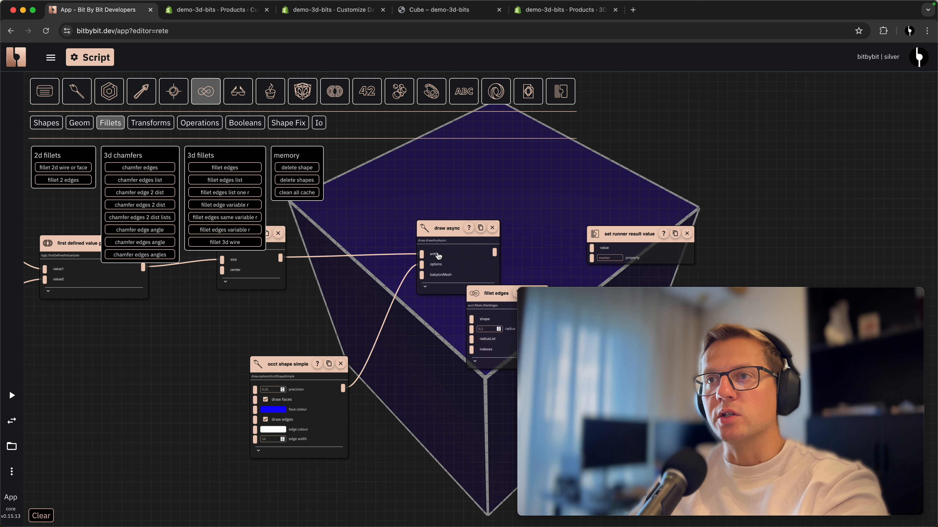
left_click(206, 92)
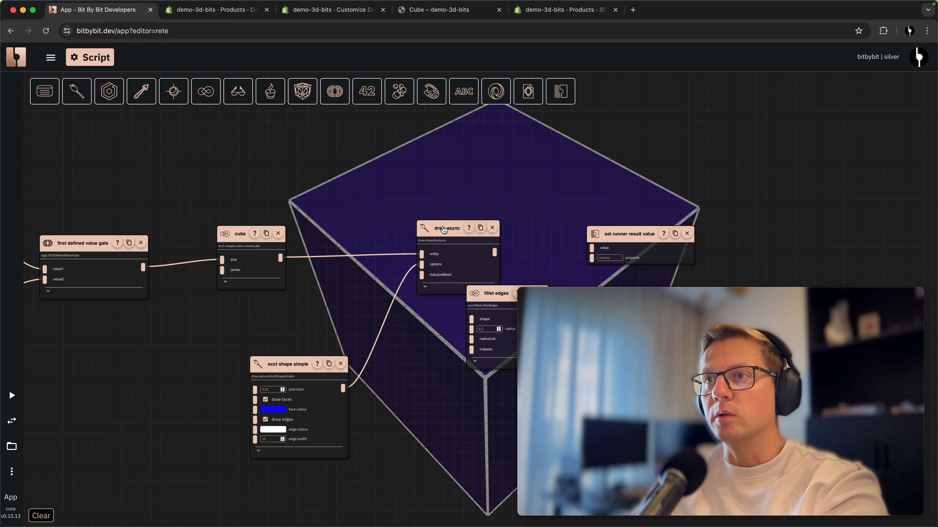
left_click_drag(444, 230, 493, 221)
mouse_move(484, 298)
left_mouse_down()
mouse_move(367, 251)
mouse_move(347, 224)
left_mouse_up()
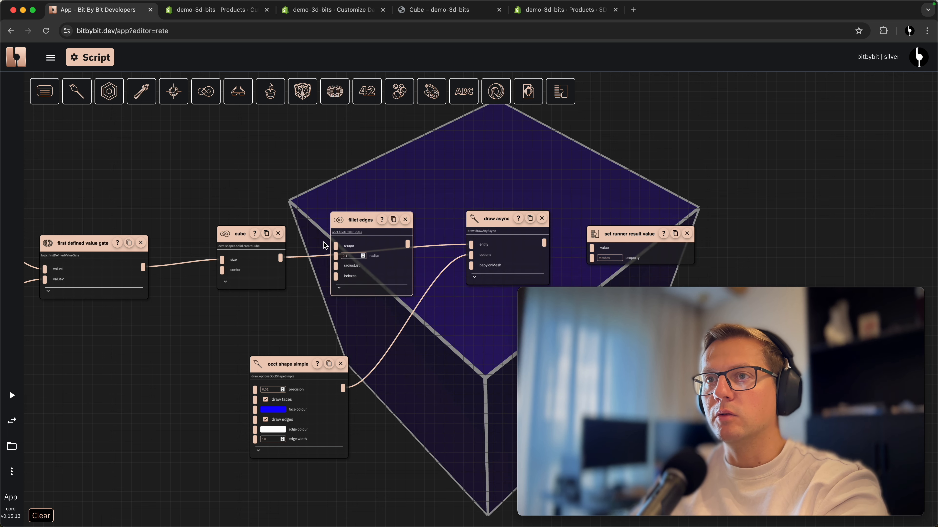
- Route the cube through the fillet edges node's shape input into draw async's entity, with the fillet node's own drawing hidden
left_click_drag(306, 246, 334, 246)
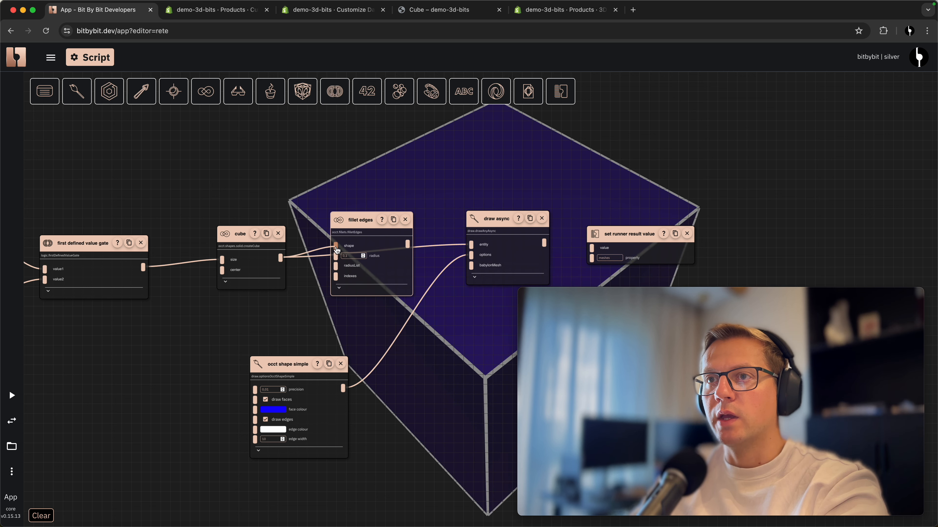
left_click(339, 288)
left_click(341, 296)
left_click_drag(448, 217, 416, 149)
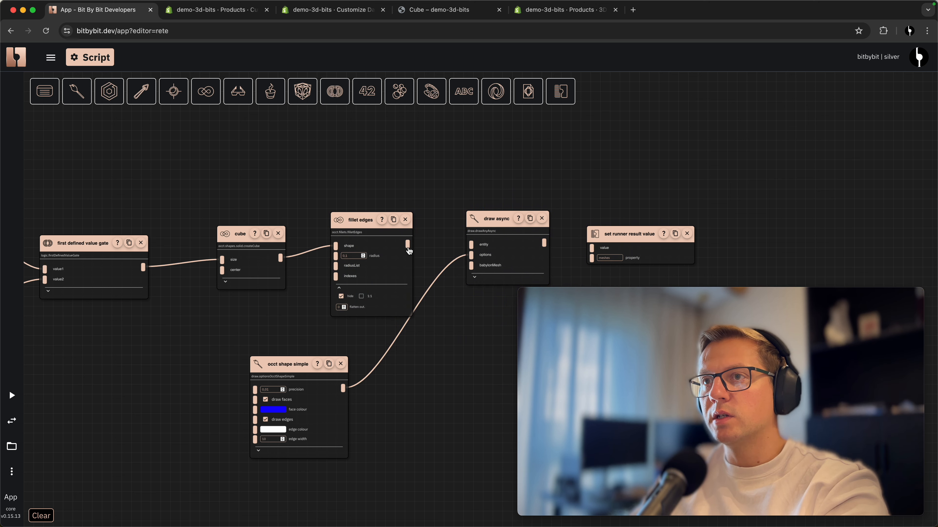
left_click_drag(408, 243, 471, 244)
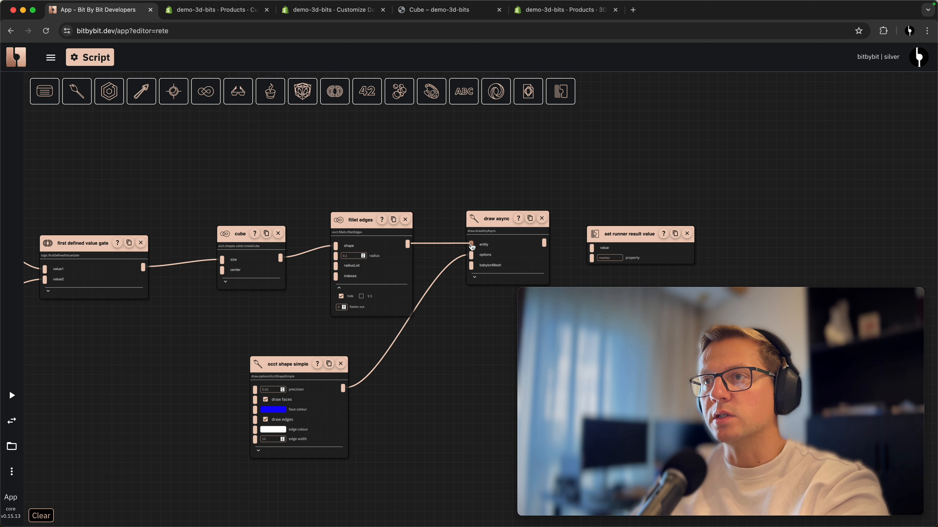
left_click(340, 291)
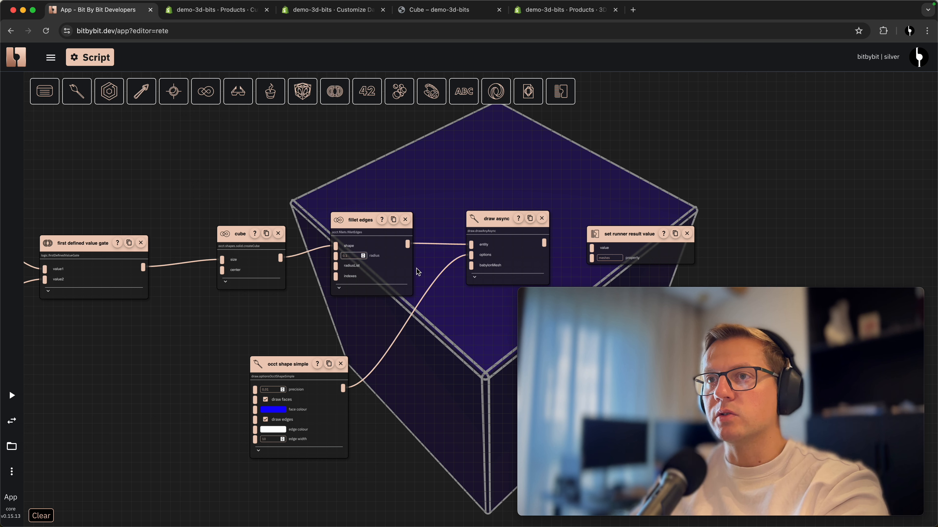
- Set the fillet edges radius to 1, view the cube from another angle with the editor hidden, and return to the node graph
key("BackSpace")
key("BackSpace")
type("1")
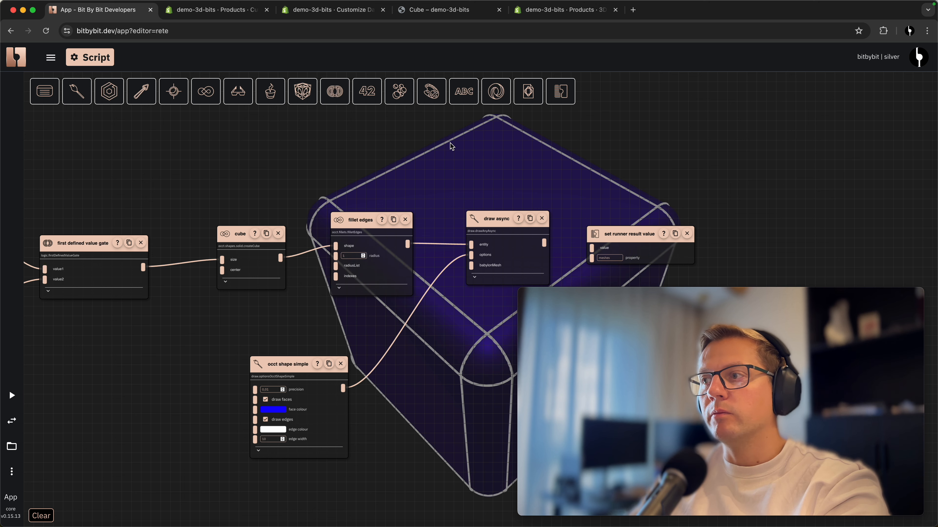
left_click(17, 423)
left_click_drag(356, 384, 318, 358)
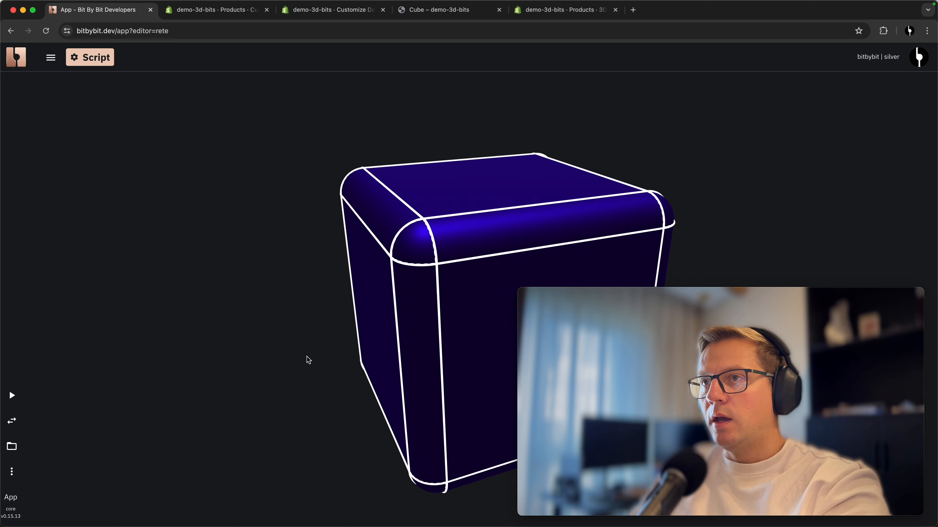
left_click(13, 421)
left_click_drag(111, 367, 350, 311)
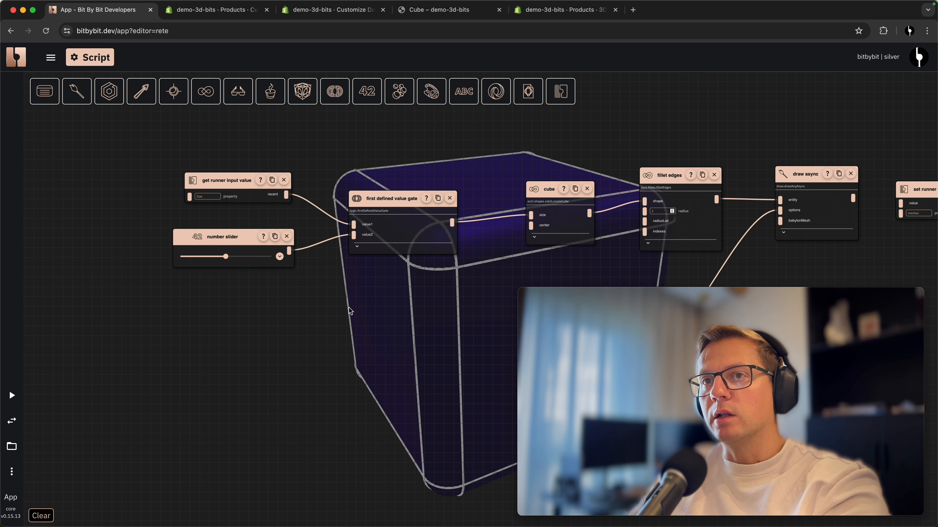
- Try a larger cube size with the number slider and set the slider back down to 5
left_click_drag(226, 256, 272, 256)
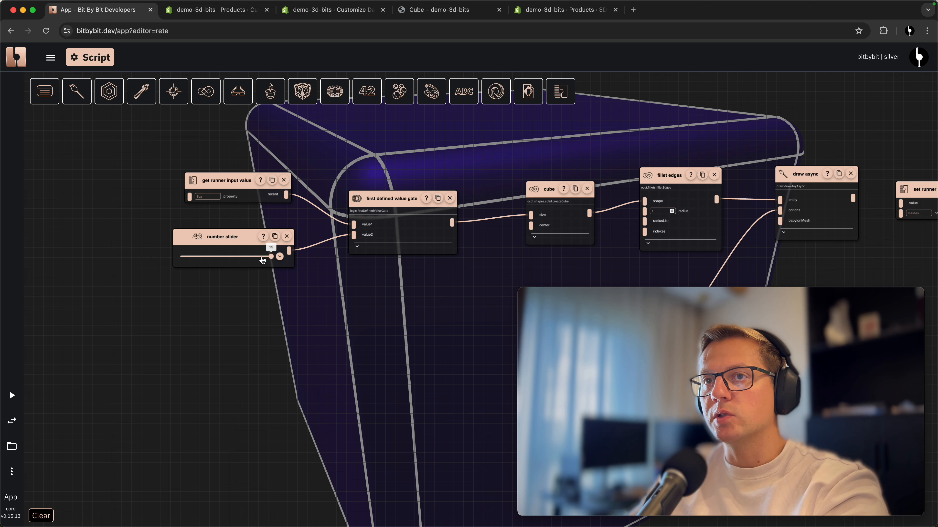
left_click_drag(262, 260, 158, 258)
left_click_drag(427, 319, 326, 305)
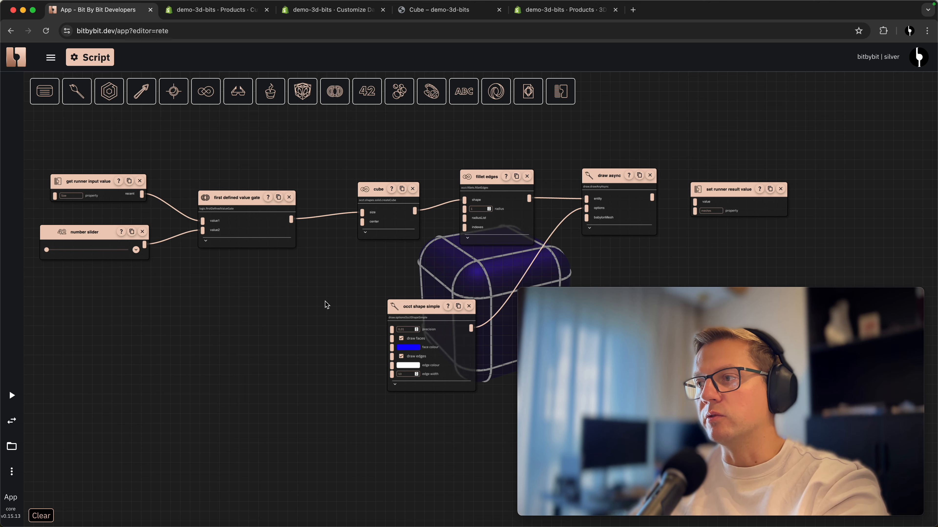
- Move the set runner result value node farther from draw async to make room in the graph
left_click_drag(326, 305, 129, 316)
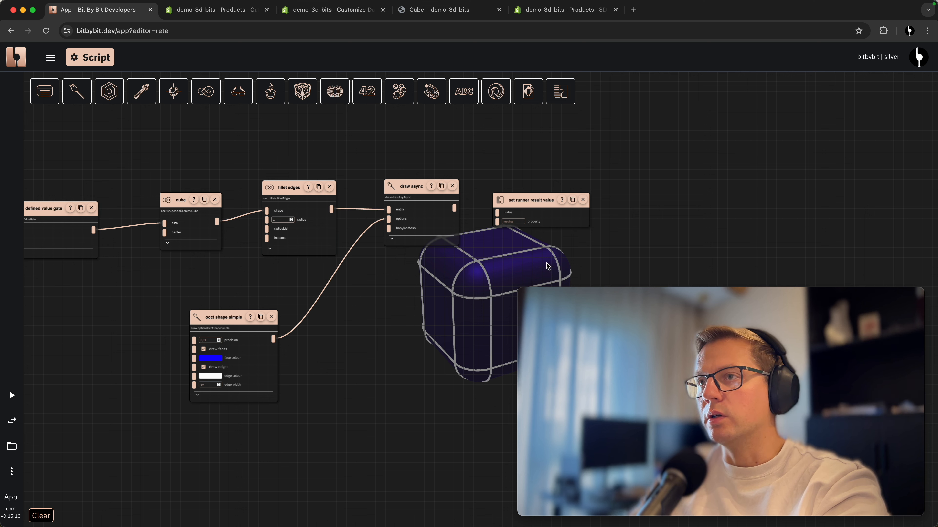
left_click_drag(546, 201, 649, 186)
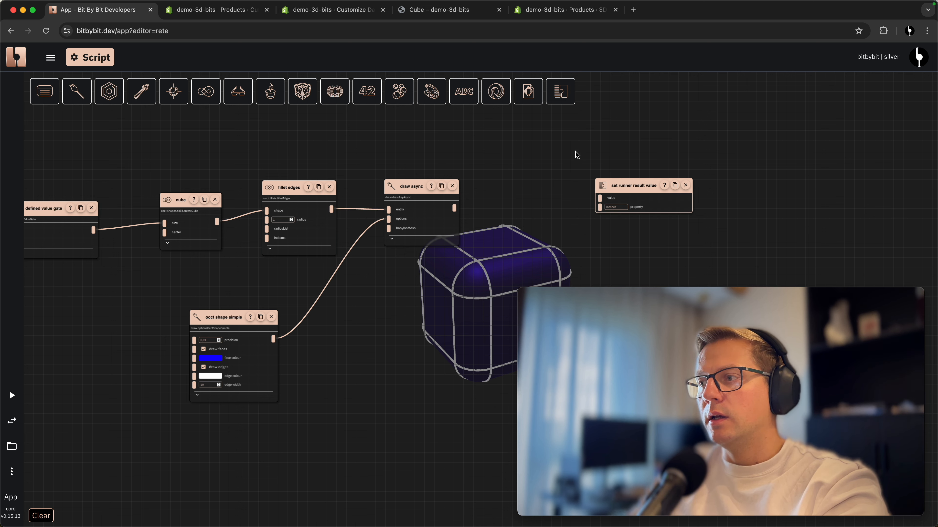
left_click_drag(577, 155, 561, 157)
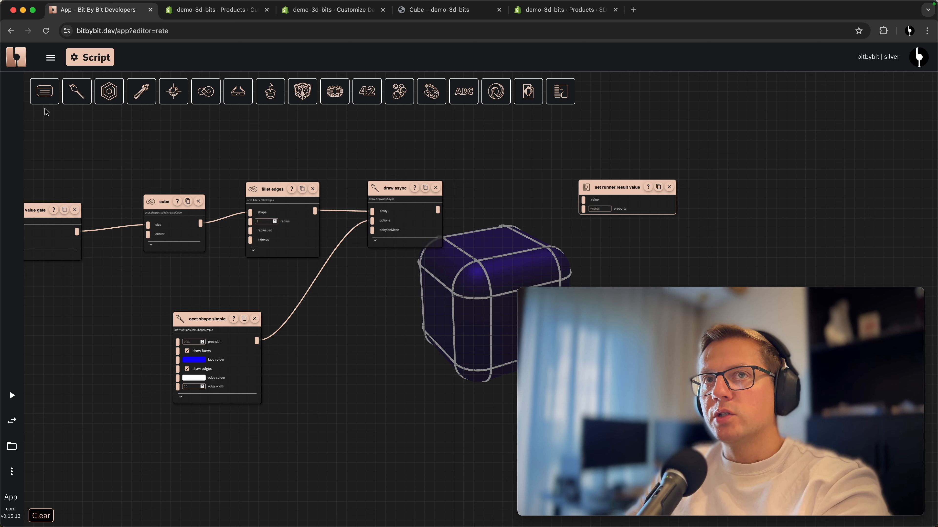
- Inspect the fillet edges output with a temporary preview data node above draw async, and remove that node
left_click(44, 91)
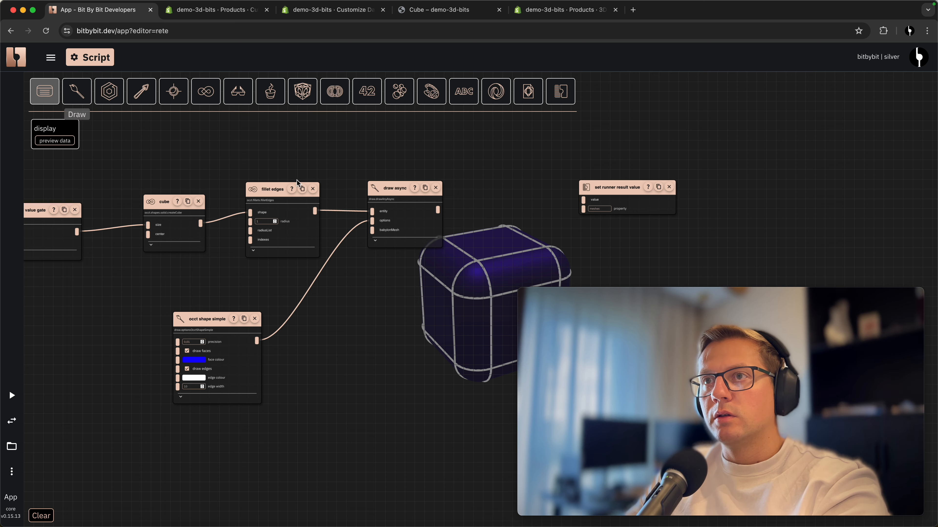
left_click(59, 141)
left_click_drag(485, 278, 361, 116)
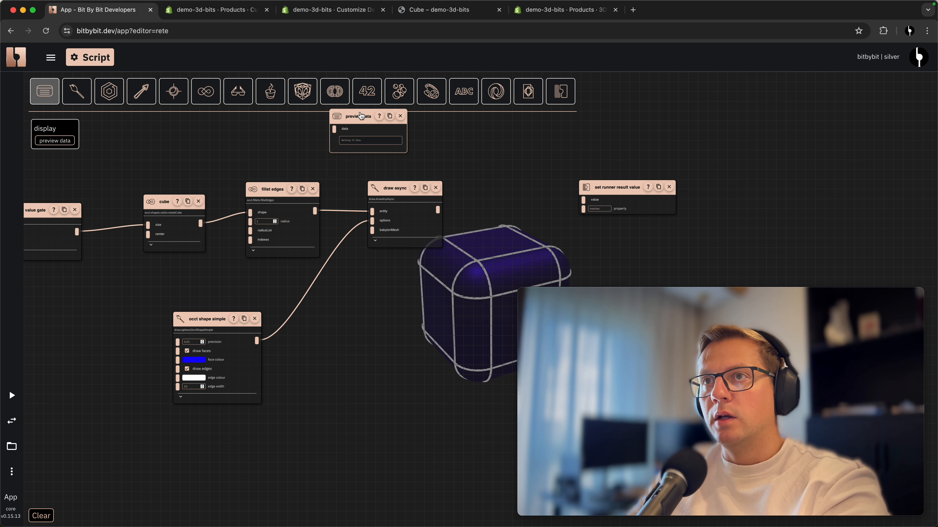
left_click_drag(316, 214, 334, 129)
scroll(354, 150, "up", 3)
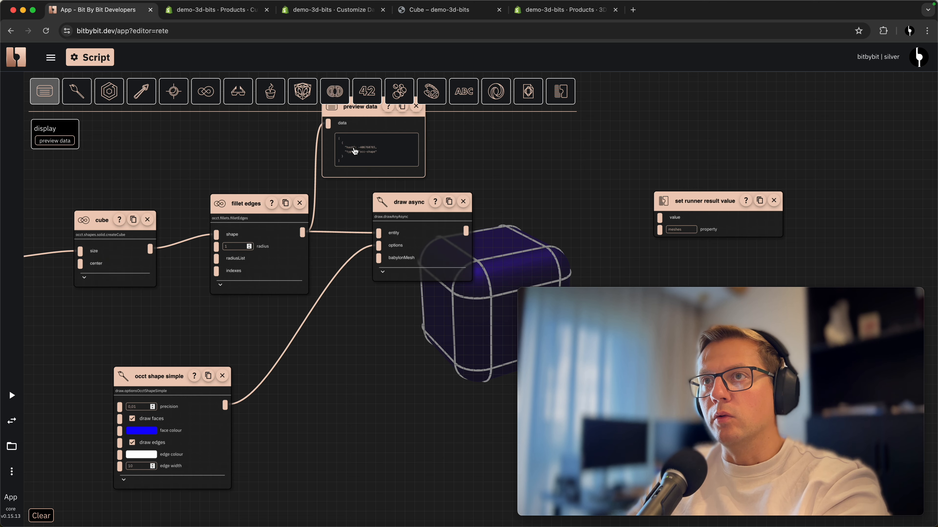
left_click_drag(472, 168, 475, 253)
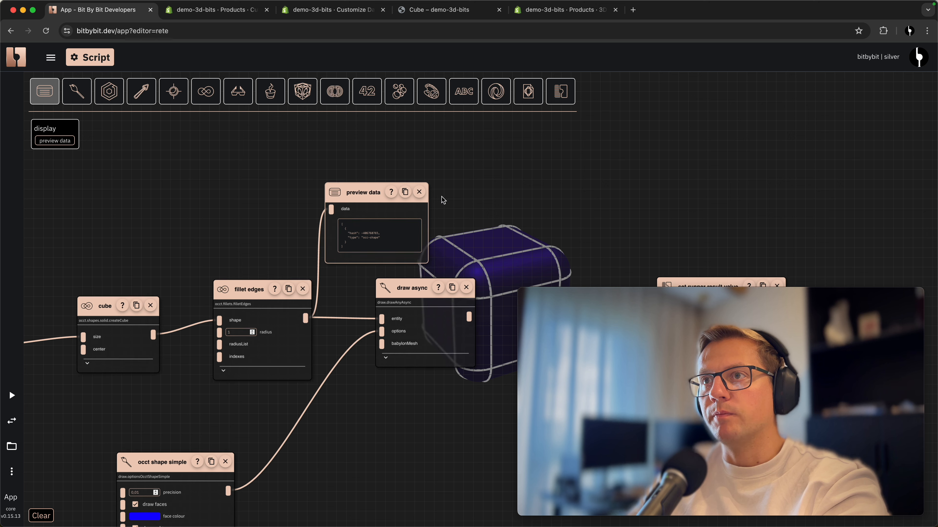
left_click(420, 192)
- Connect the draw async output to the value input of the set runner result value node
mouse_move(393, 275)
left_mouse_down()
mouse_move(341, 236)
mouse_move(370, 244)
left_mouse_up()
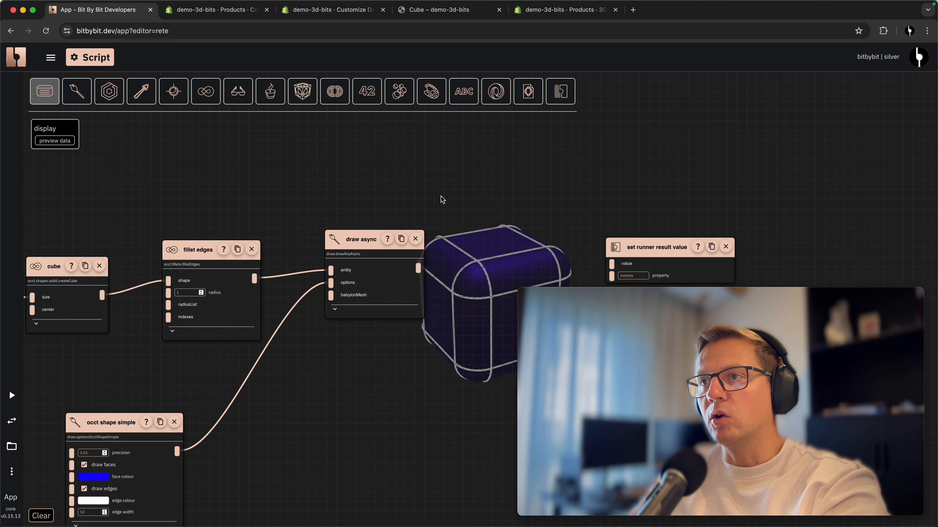
left_click_drag(439, 201, 422, 179)
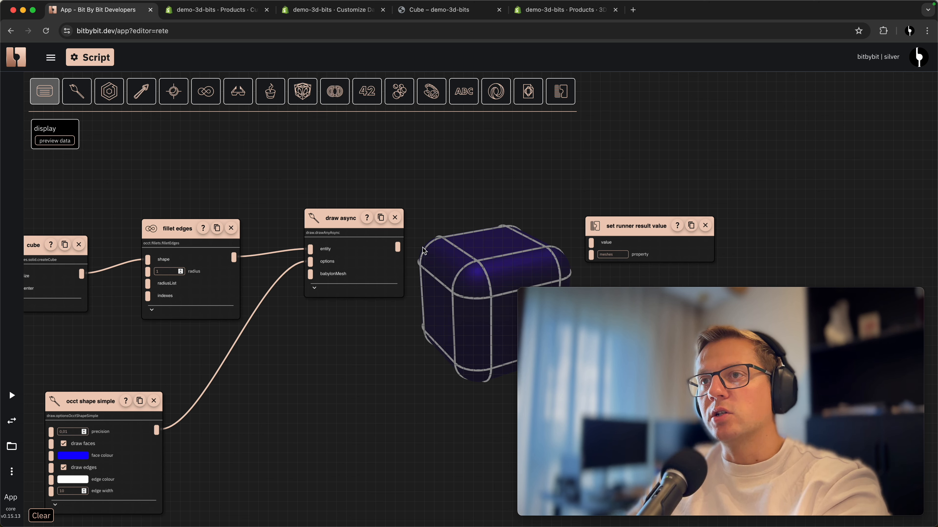
left_click_drag(436, 254, 386, 213)
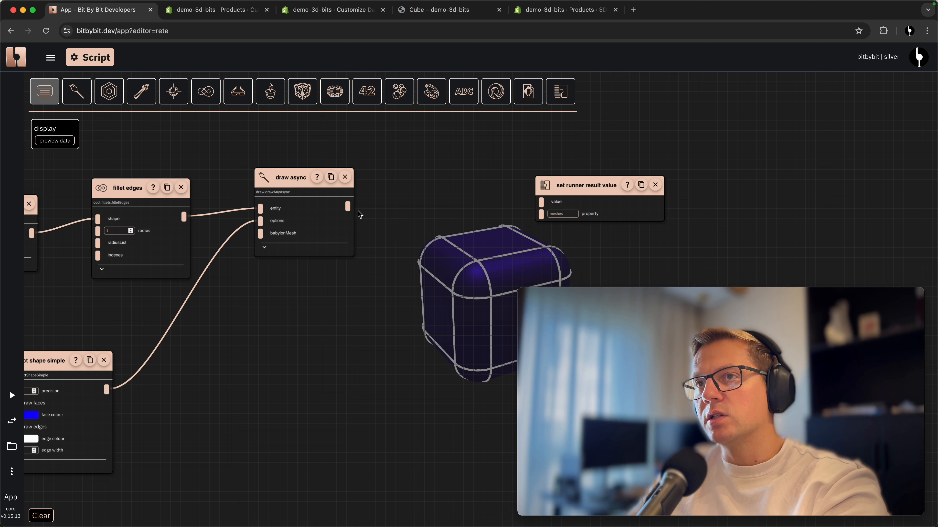
mouse_move(397, 246)
left_mouse_down()
mouse_move(504, 196)
mouse_move(541, 202)
left_mouse_up()
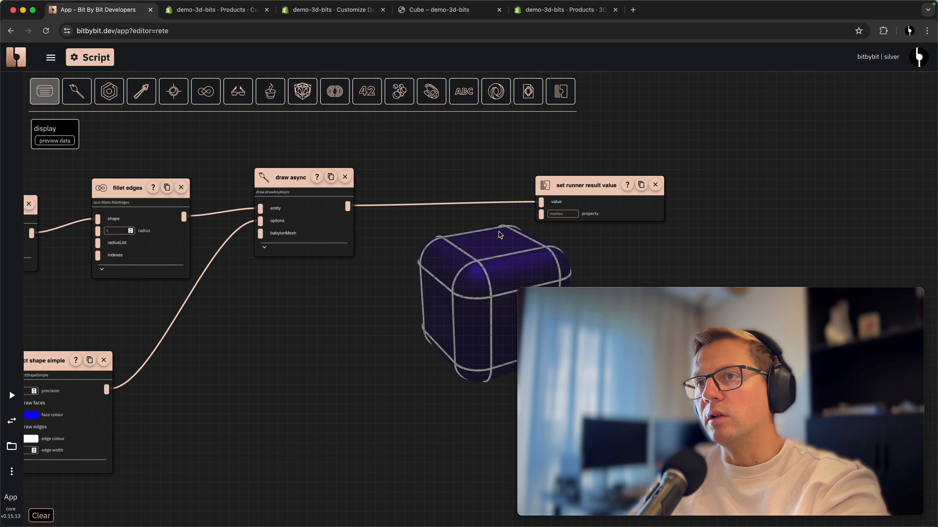
scroll(408, 260, "down", 5)
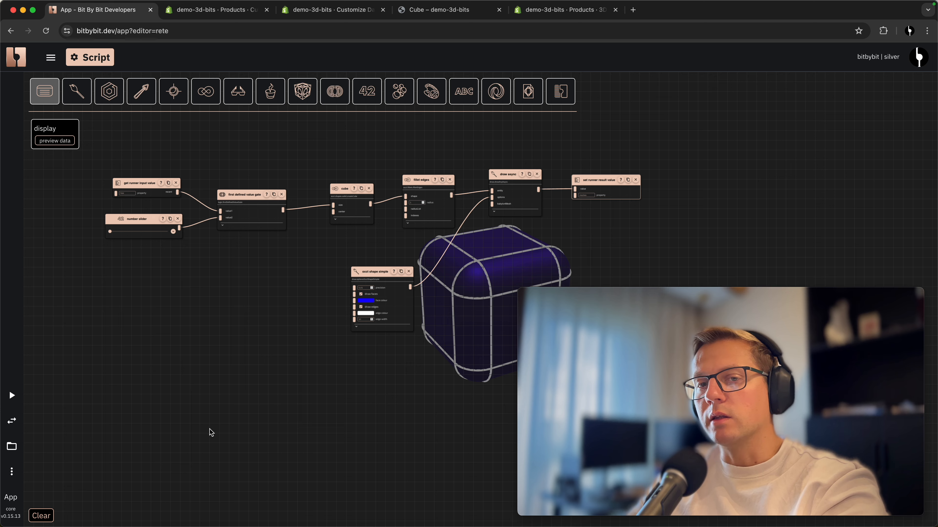
- Open the runner code preview of the script, look through the code, copy it unminified and close the preview
left_click(12, 472)
left_click(76, 327)
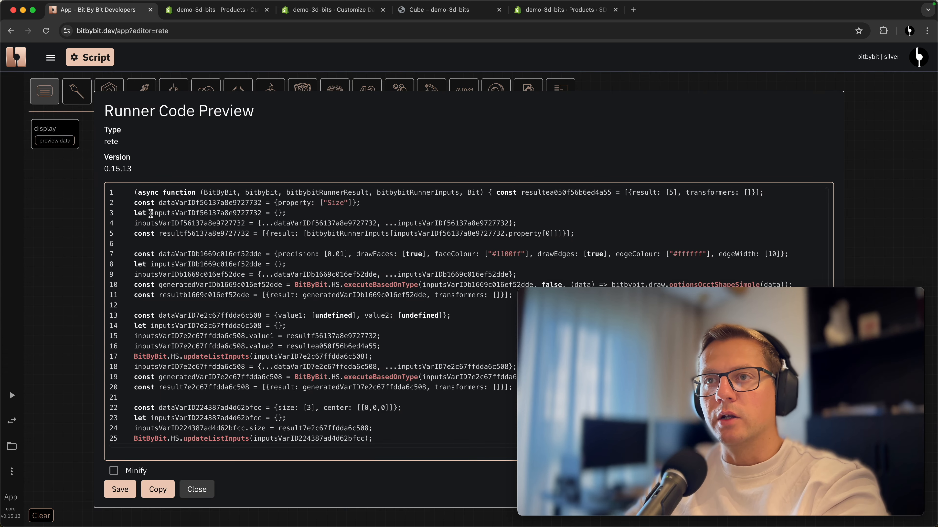
scroll(151, 213, "down", 10)
scroll(214, 281, "up", 10)
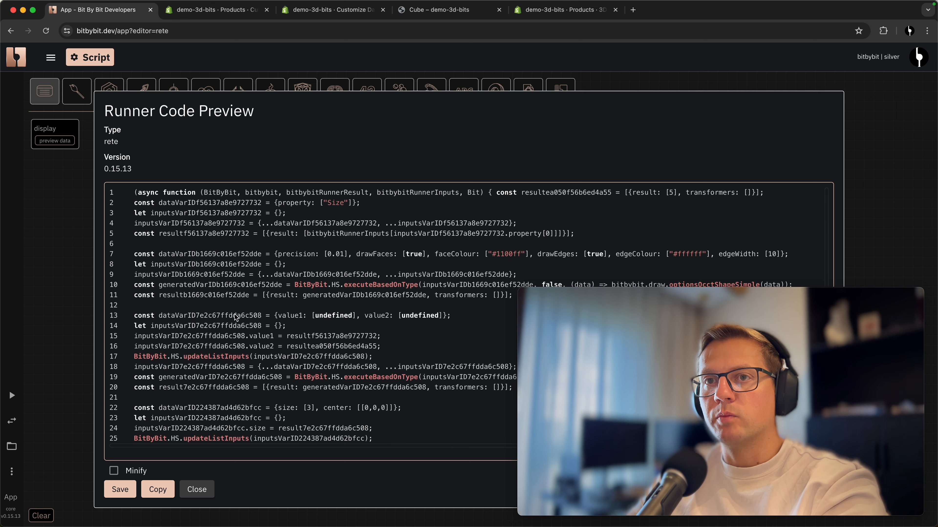
left_click(162, 494)
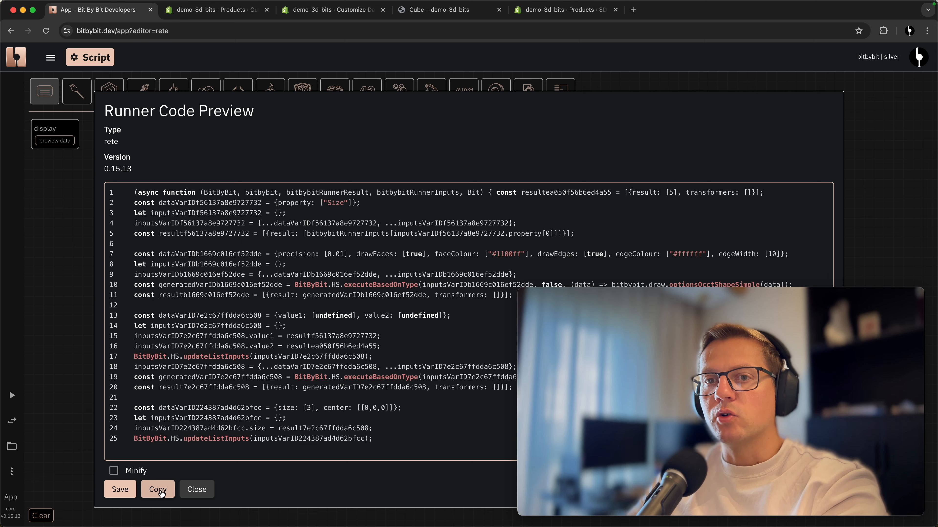
left_click(82, 418)
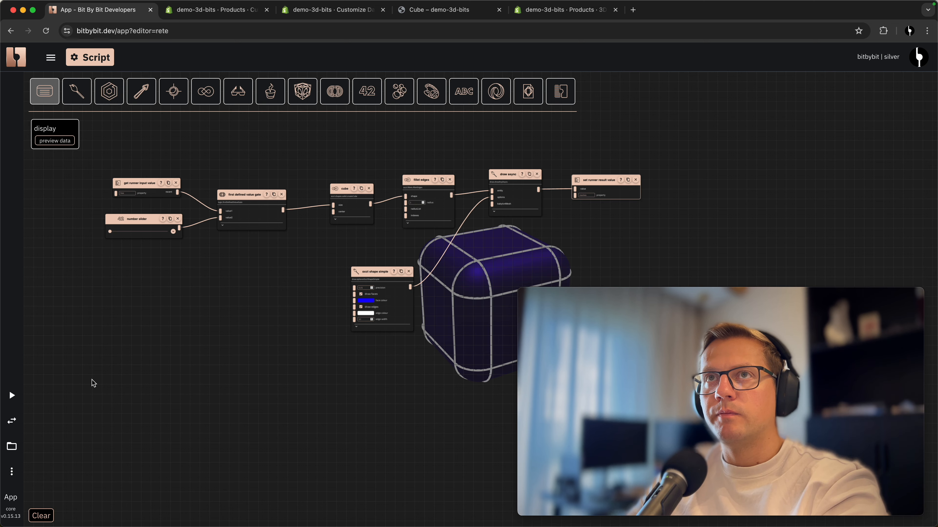
- Paste the runner code into the Cube product's 3D Bits Inline Script metafield in Shopify admin and save the product
left_click(212, 10)
scroll(208, 192, "down", 10)
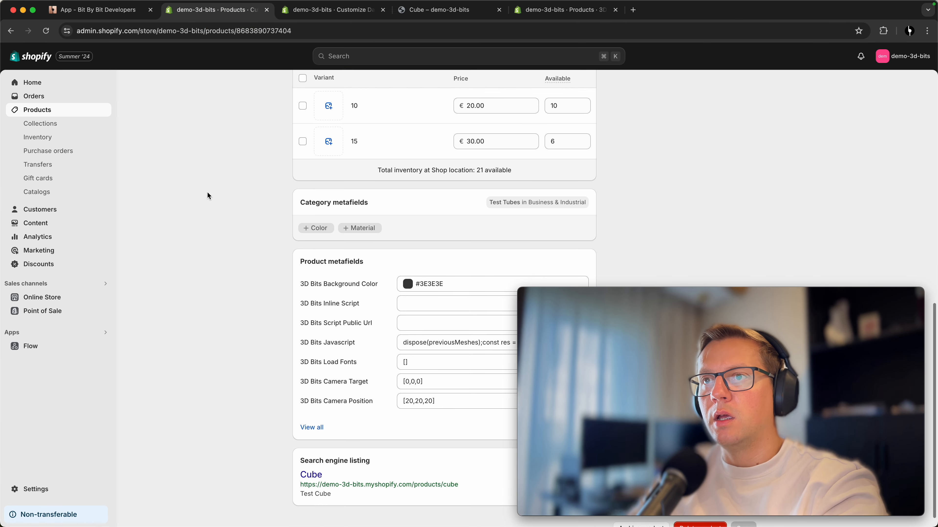
left_click(412, 290)
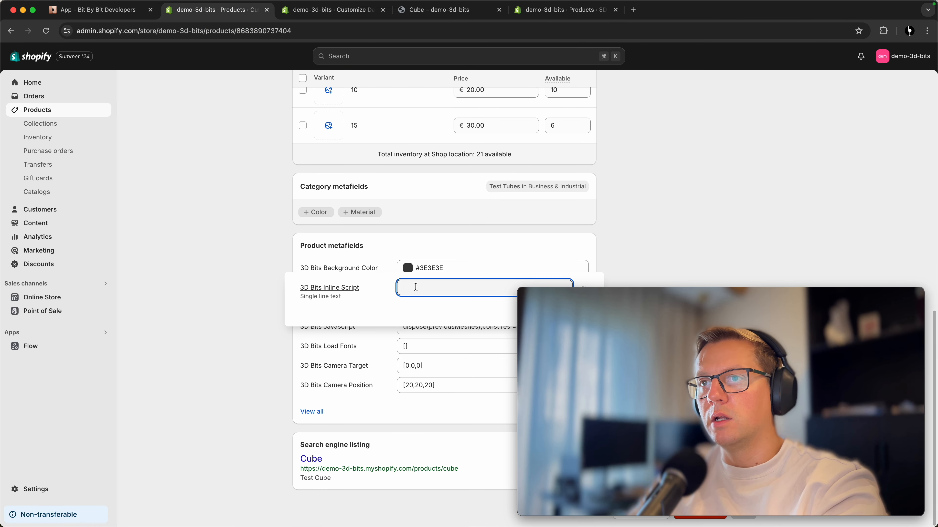
key("cmd+v")
left_click(808, 228)
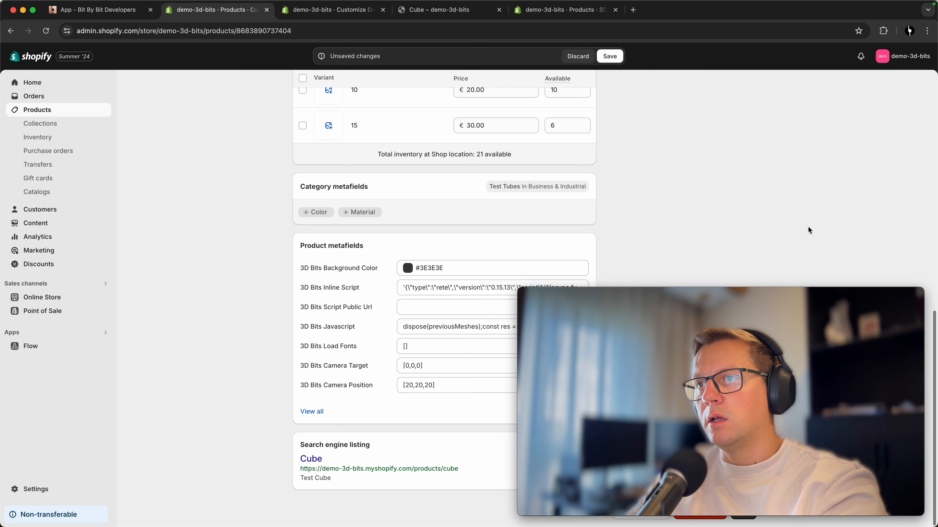
scroll(757, 207, "up", 10)
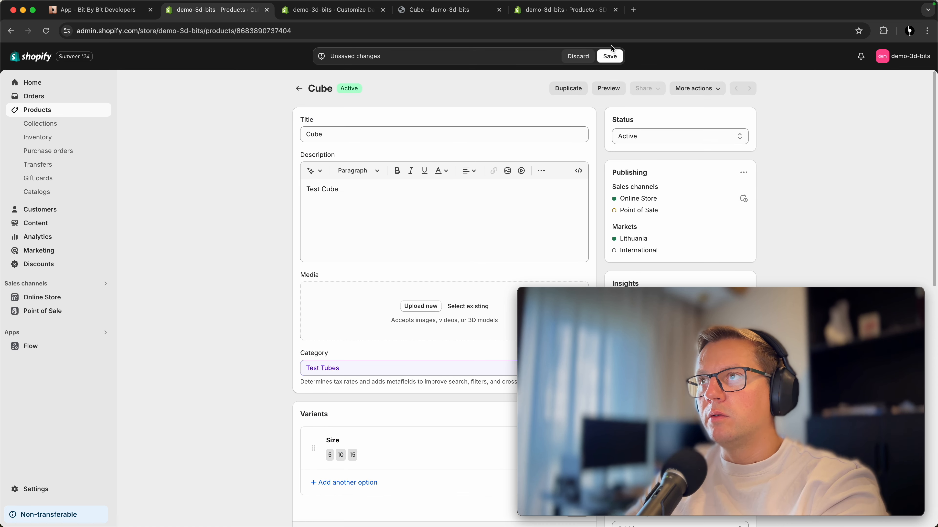
left_click(611, 55)
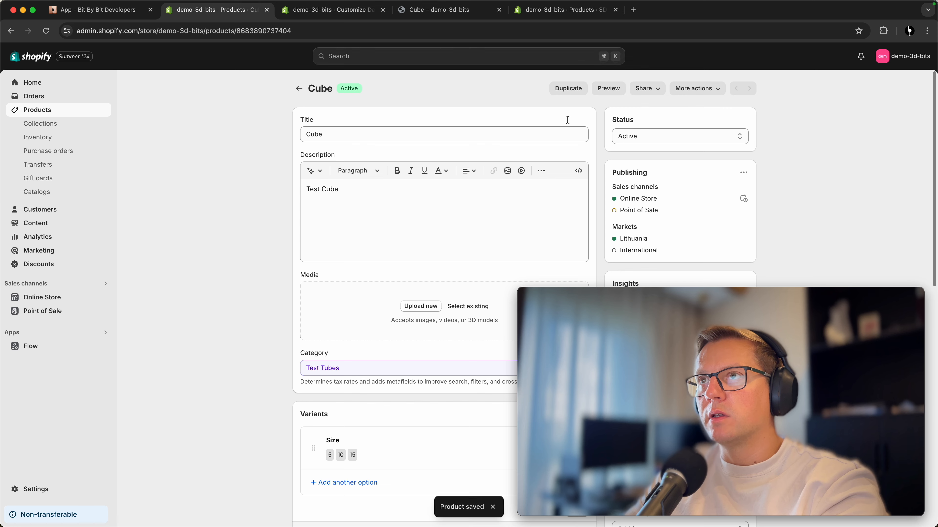
- Switch to bitbybit.dev, frame the filleted cube with the editor hidden and capture a screenshot of it
left_click(115, 12)
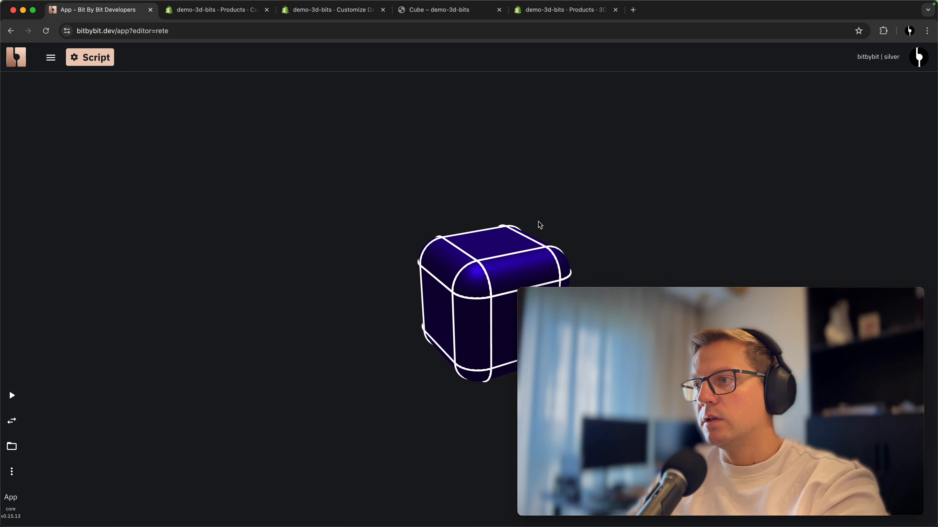
mouse_move(534, 227)
left_mouse_down()
mouse_move(533, 159)
mouse_move(535, 235)
mouse_move(533, 223)
left_mouse_up()
right_click_drag(533, 224, 530, 118)
mouse_move(504, 213)
right_mouse_down()
mouse_move(497, 147)
mouse_move(502, 198)
mouse_move(508, 158)
right_mouse_up()
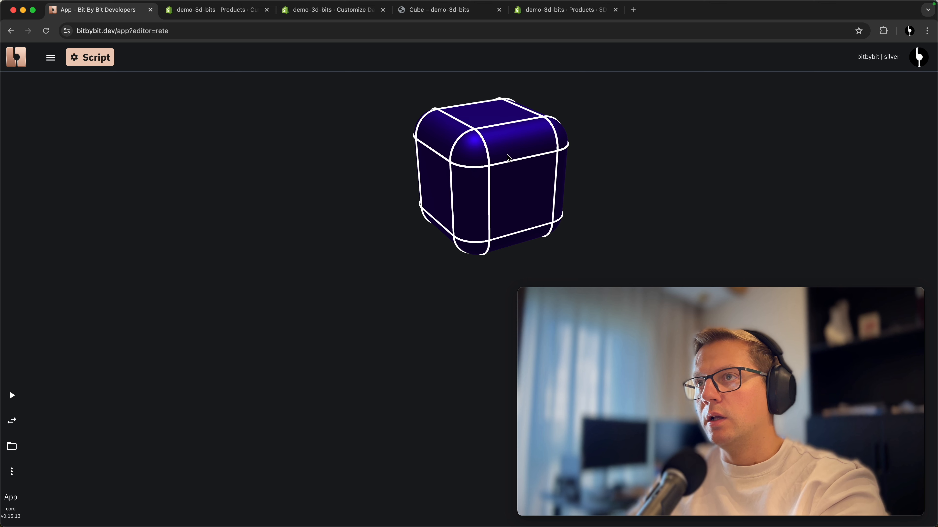
left_click_drag(363, 75, 608, 278)
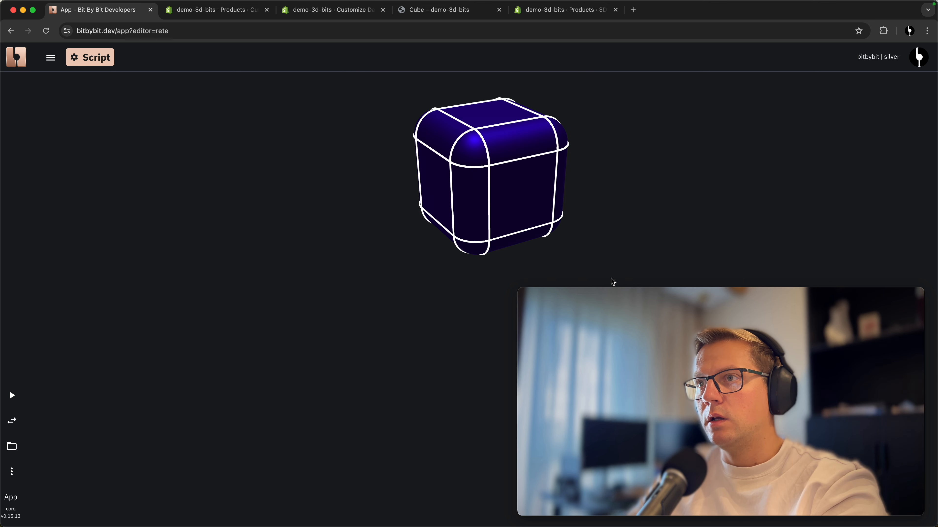
- Add the cube screenshot to the Cube product's media in Shopify admin and open the product's storefront preview
left_click(221, 9)
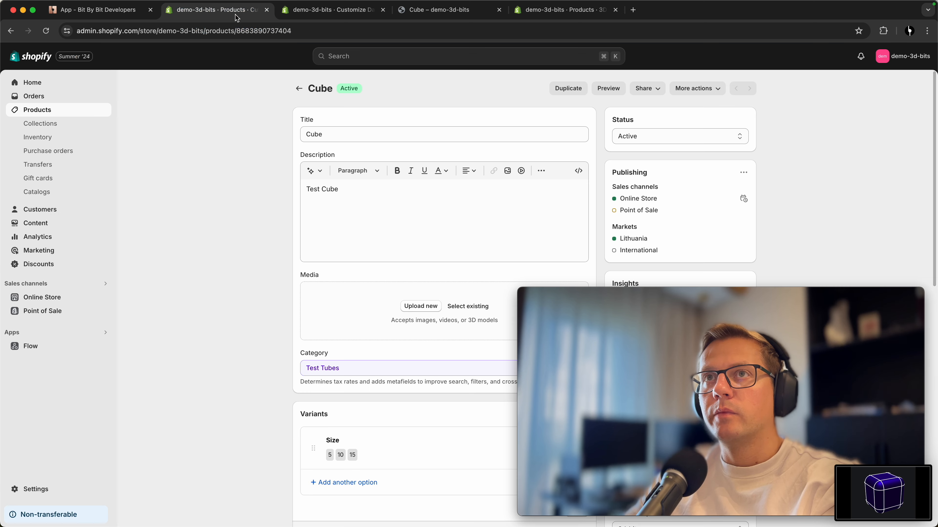
left_click(412, 311)
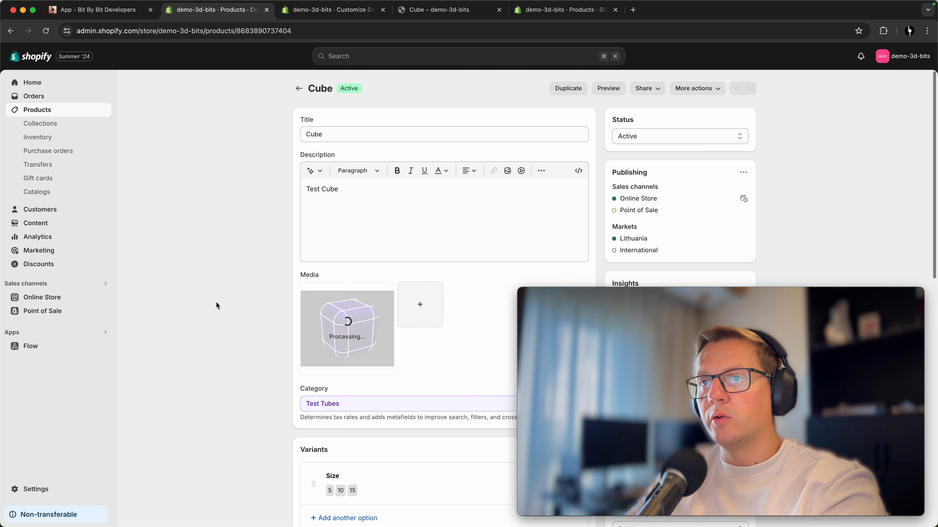
scroll(205, 289, "down", 5)
scroll(206, 289, "up", 5)
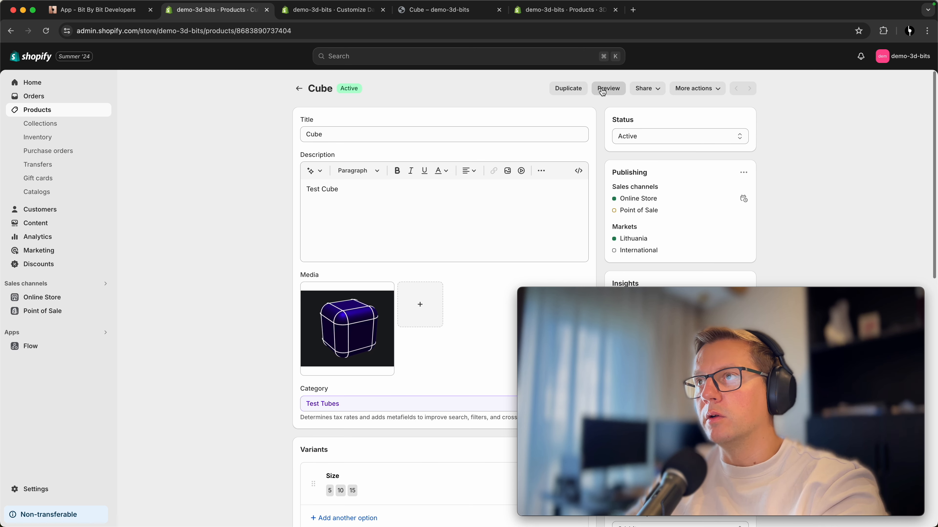
left_click(609, 88)
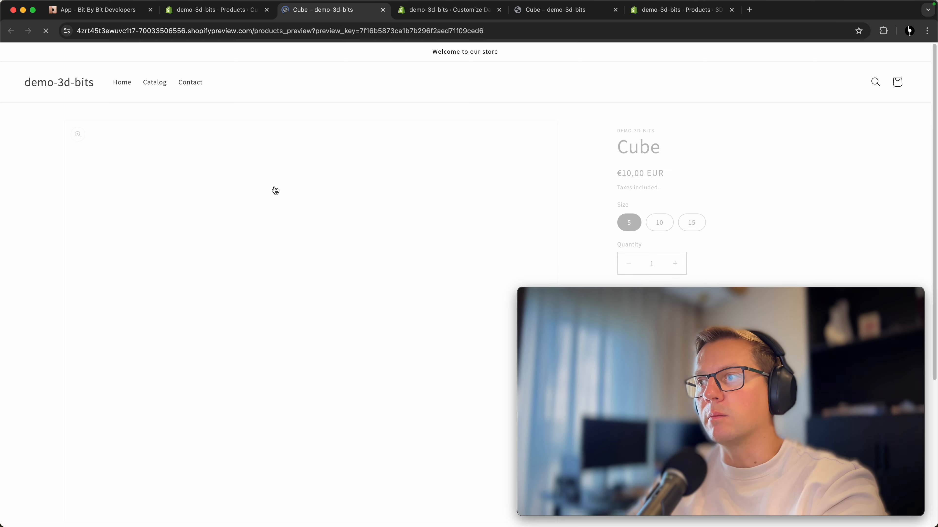
scroll(304, 233, "up", 5)
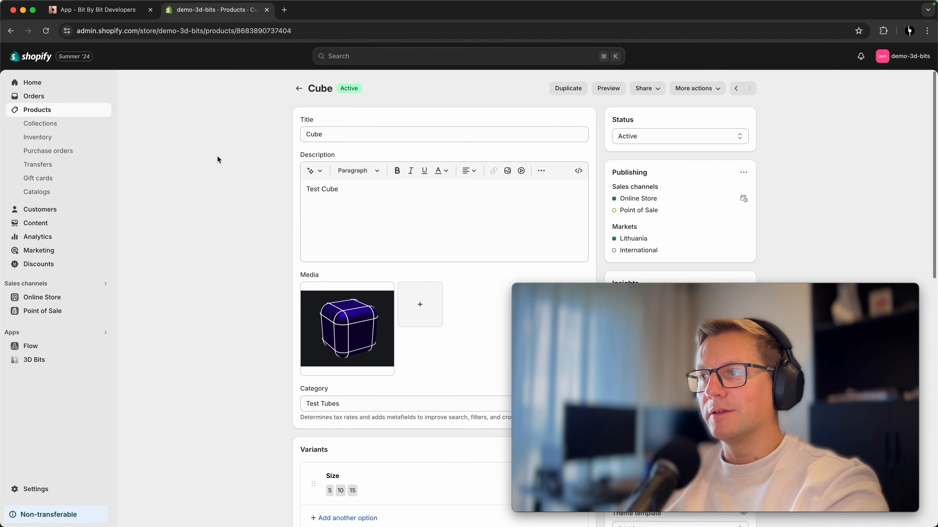
- Return to the bitbybit.dev graph and move the set runner result value node away from draw async to make room
left_click(95, 11)
left_click_drag(305, 131, 291, 140)
scroll(292, 140, "down", 2)
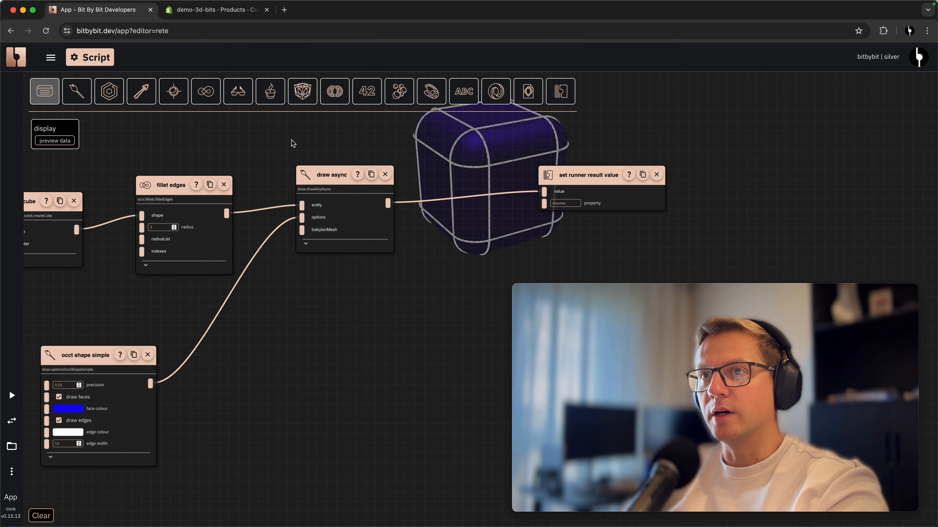
left_click_drag(587, 175, 682, 169)
left_click_drag(466, 273, 410, 288)
- Add a list node and place it between draw async and set runner result value
left_click(399, 91)
left_click(58, 167)
left_click_drag(488, 300, 448, 170)
left_click(399, 93)
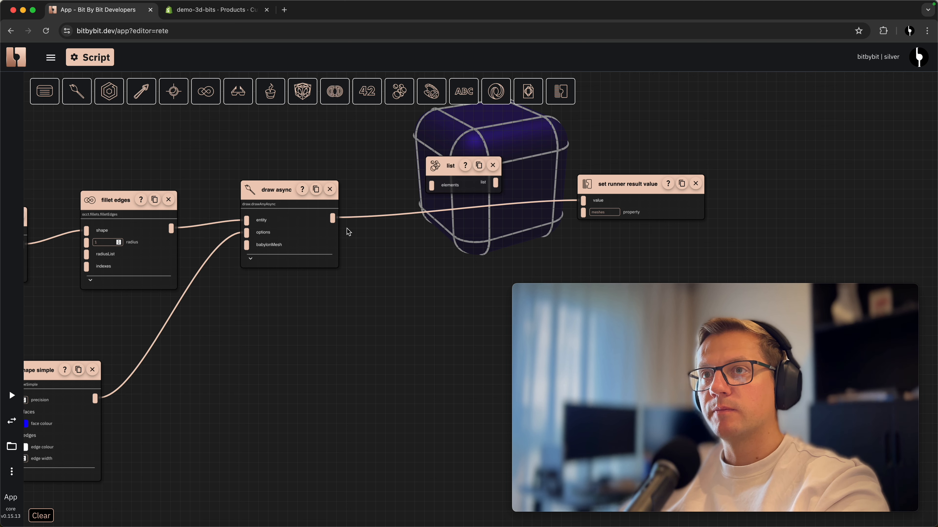
- Route draw async's output into the list node's elements and the resulting list into set runner result value's value input
left_click_drag(583, 202, 497, 190)
left_click_drag(582, 145, 614, 163)
left_click_drag(487, 188, 502, 200)
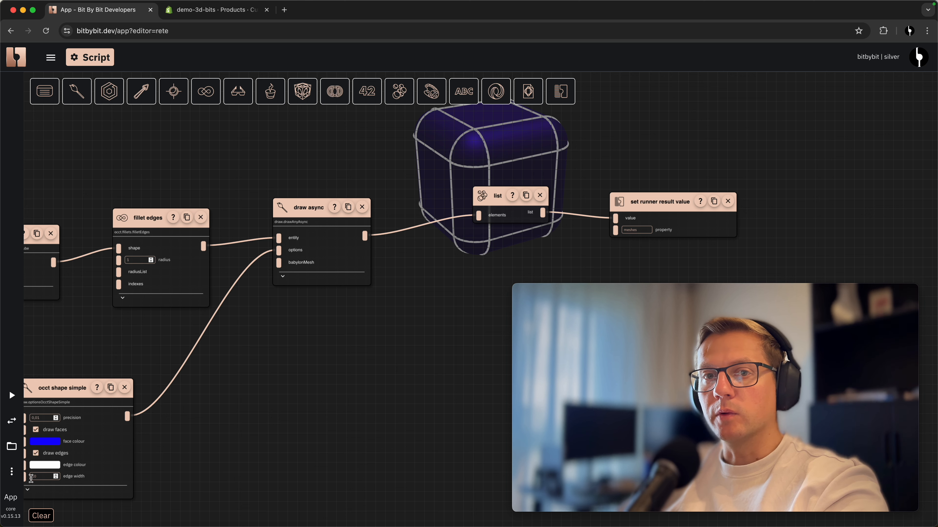
- Export the updated graph as runner code, copy it, and close the code preview
left_click(12, 472)
left_click(44, 326)
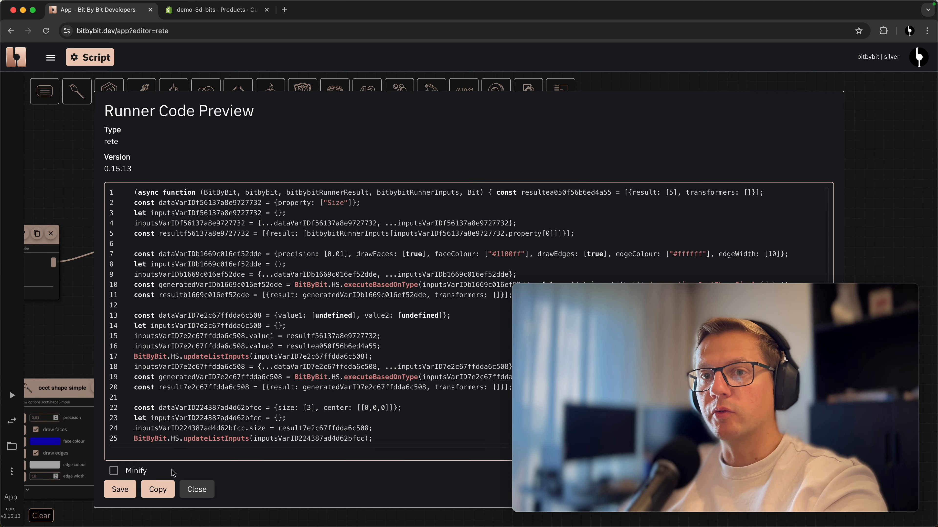
left_click(64, 346)
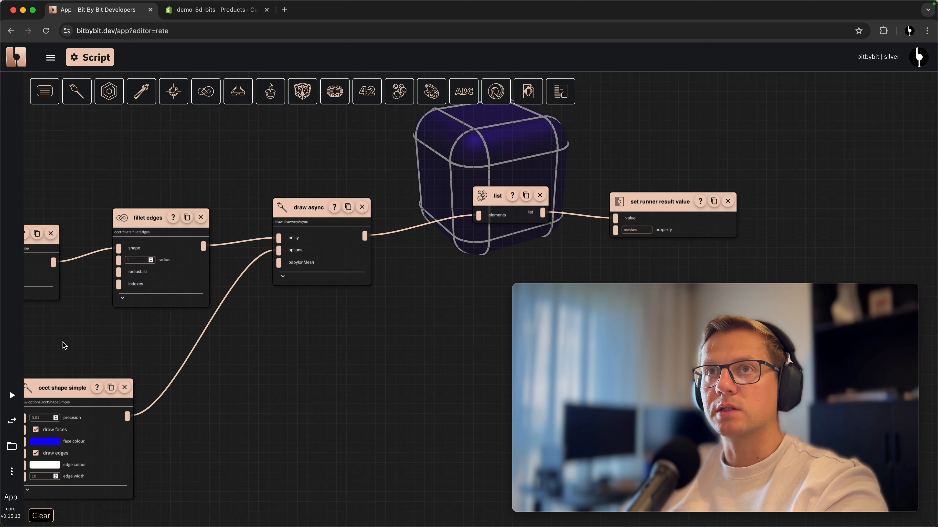
- Switch to the Cube product in Shopify admin, replace its 3D Bits Inline Script metafield with the copied runner code, and save the product
left_click(214, 10)
scroll(198, 318, "down", 10)
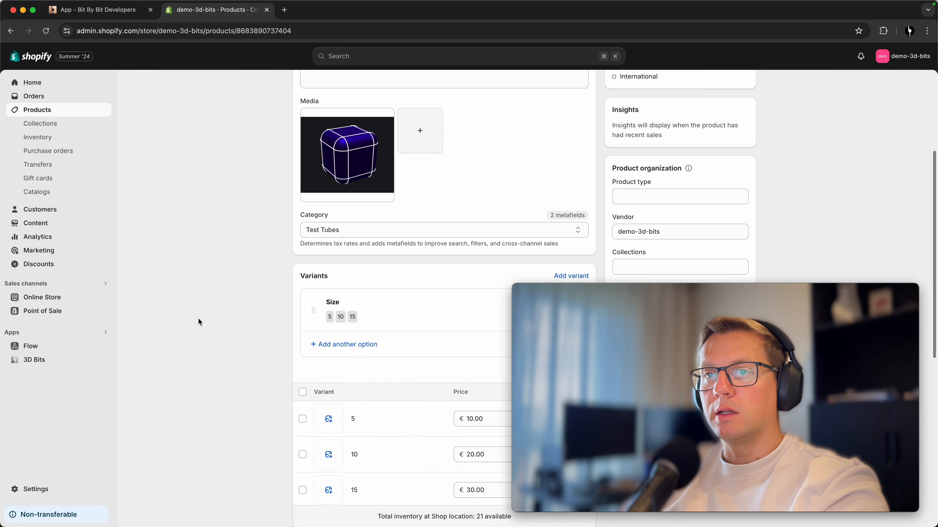
scroll(193, 318, "down", 4)
left_click(406, 287)
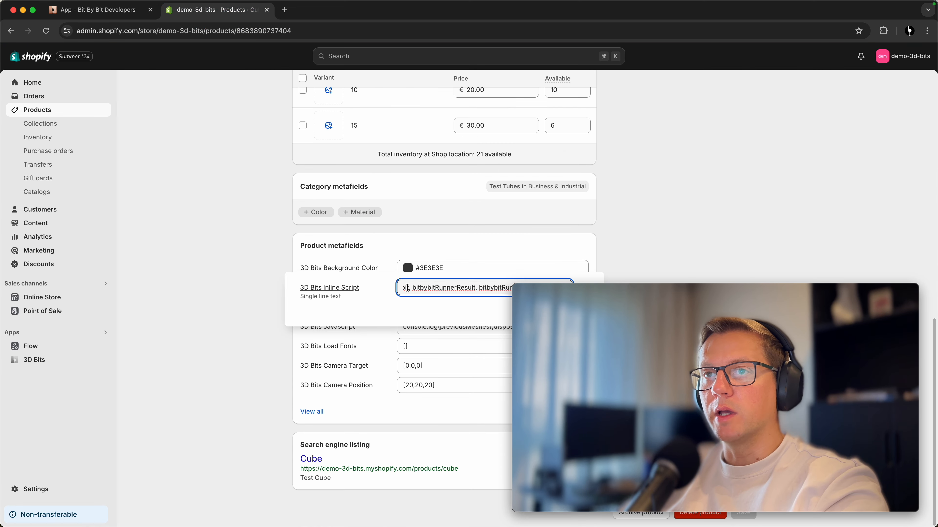
key("super+a")
key("super+v")
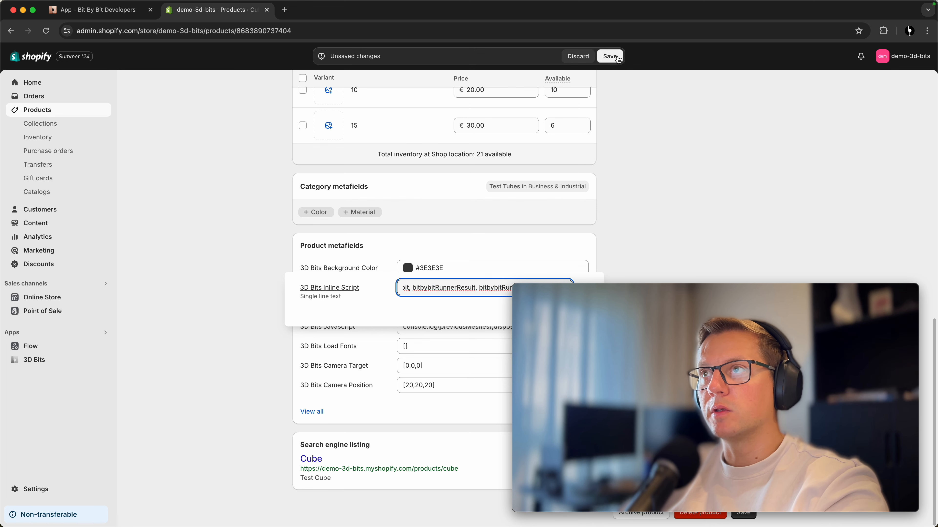
left_click(610, 56)
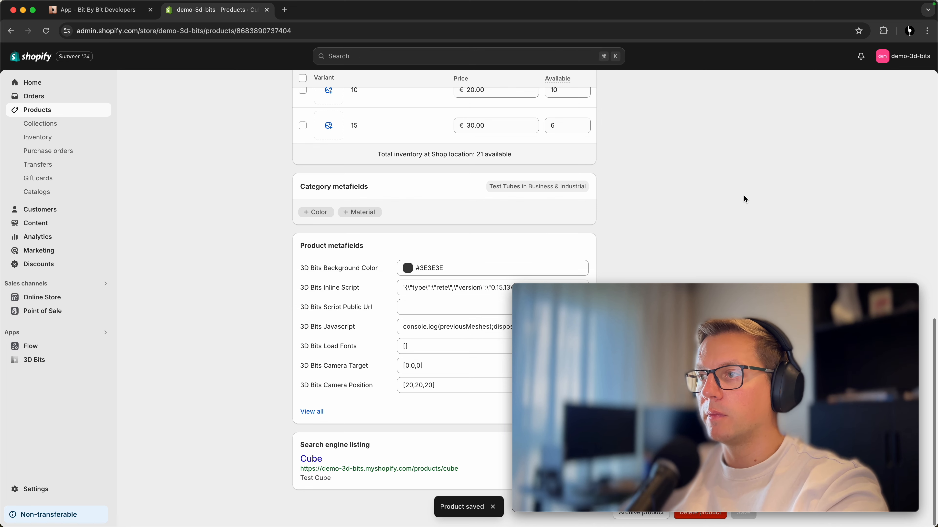
- Open the Cube product's storefront preview and check the 3D cube from several angles with sizes 10 and 15
scroll(744, 196, "up", 15)
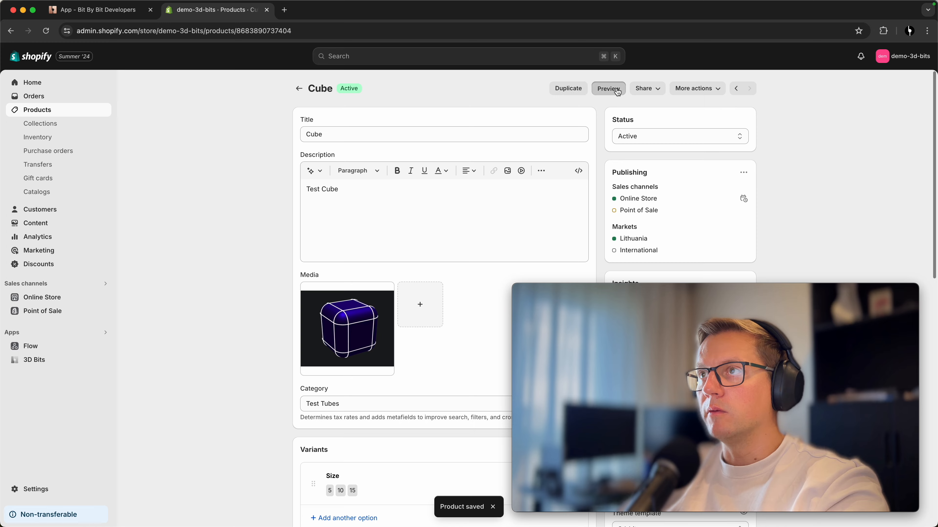
left_click(608, 88)
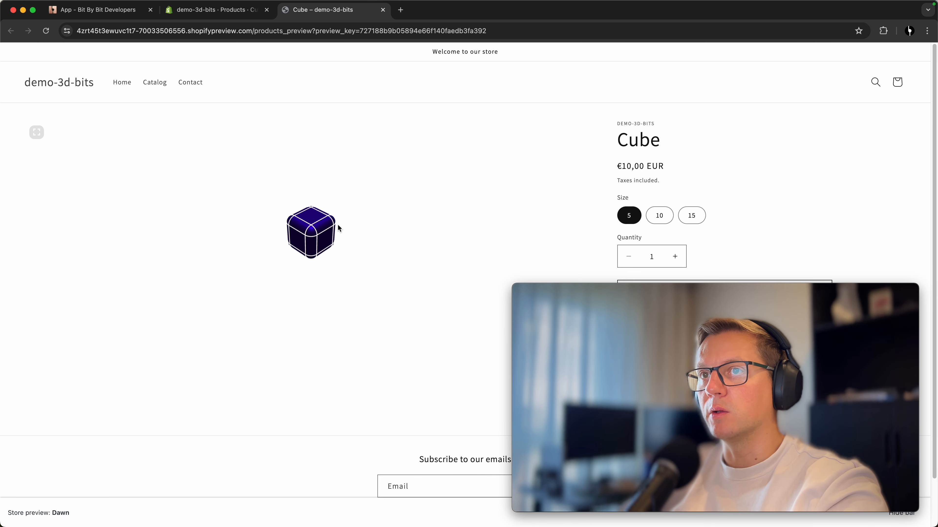
left_click_drag(358, 237, 318, 225)
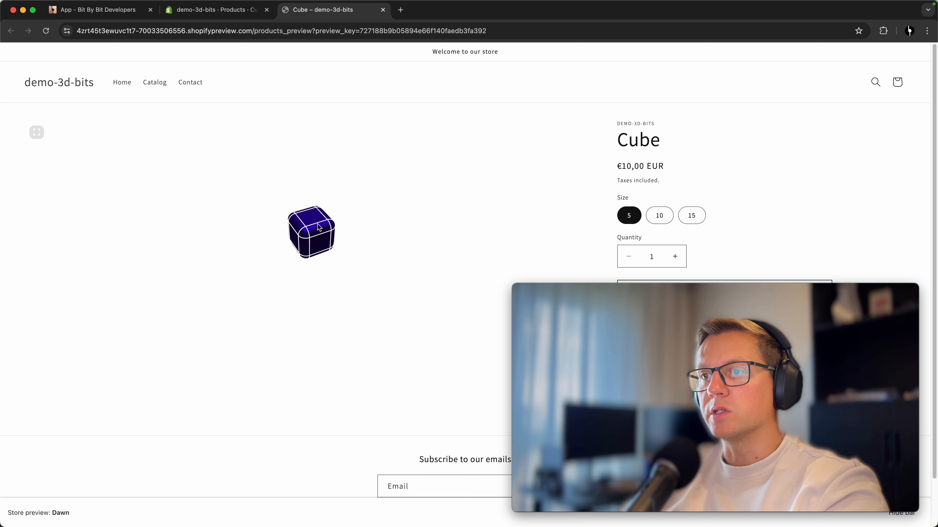
left_click(664, 215)
left_click(692, 216)
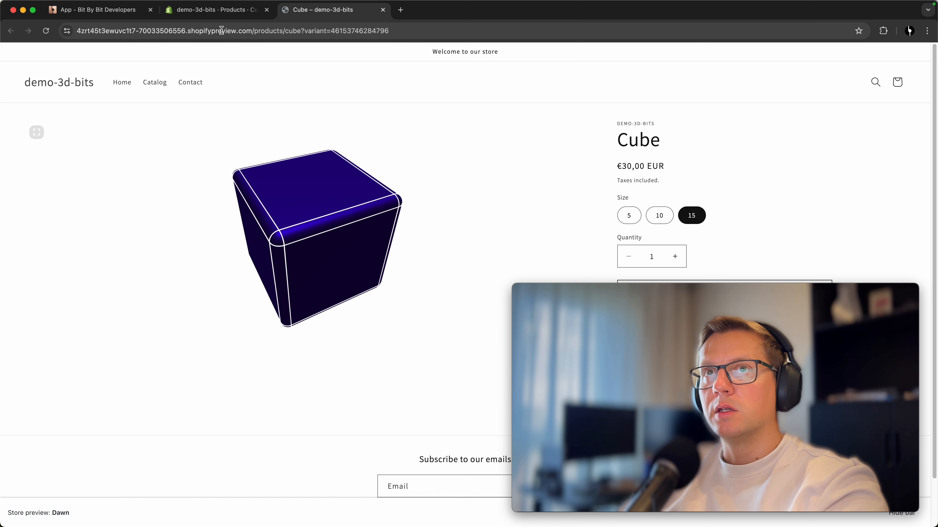
left_click_drag(369, 229, 311, 295)
- Open the Cube product's 3d-bits-app theme template in the theme editor and select the BITBYBIT RUNNER block
left_click(232, 11)
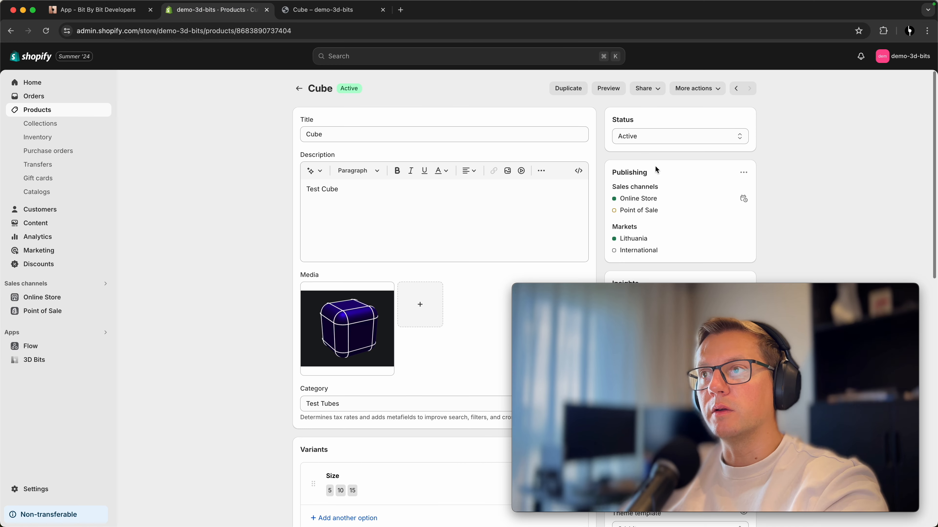
scroll(783, 186, "down", 15)
scroll(785, 187, "up", 7)
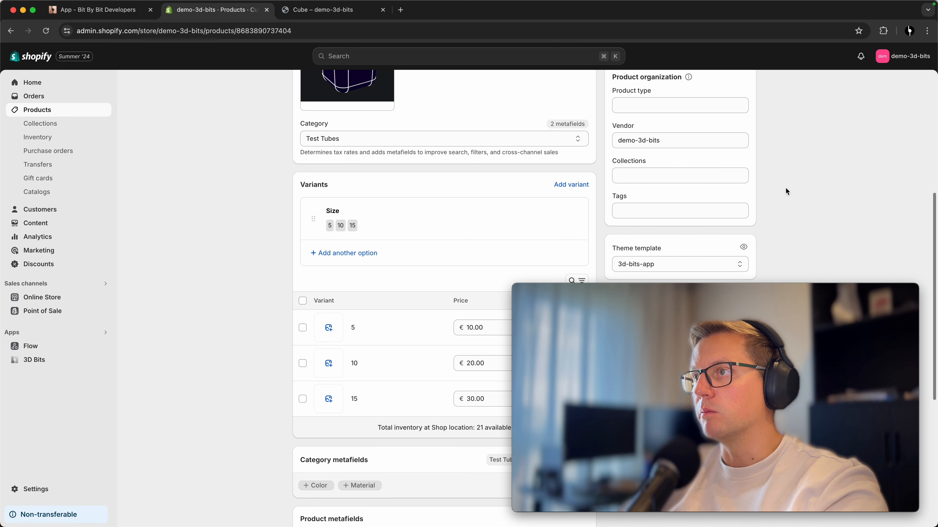
left_click(743, 247)
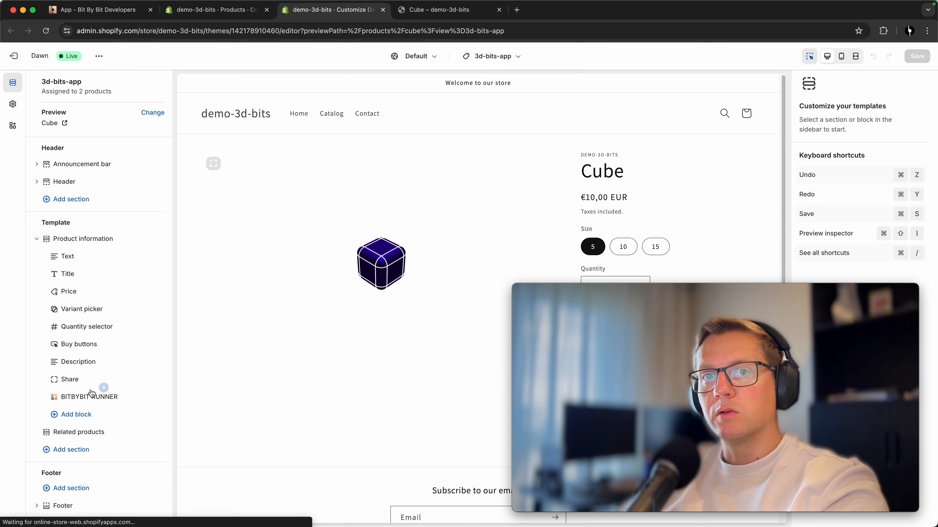
left_click(103, 395)
- Connect the runner block's Background Color setting to the 3D Bits Background Color metafield and save the template
left_click_drag(737, 296, 537, 282)
scroll(893, 338, "down", 6)
scroll(894, 338, "down", 10)
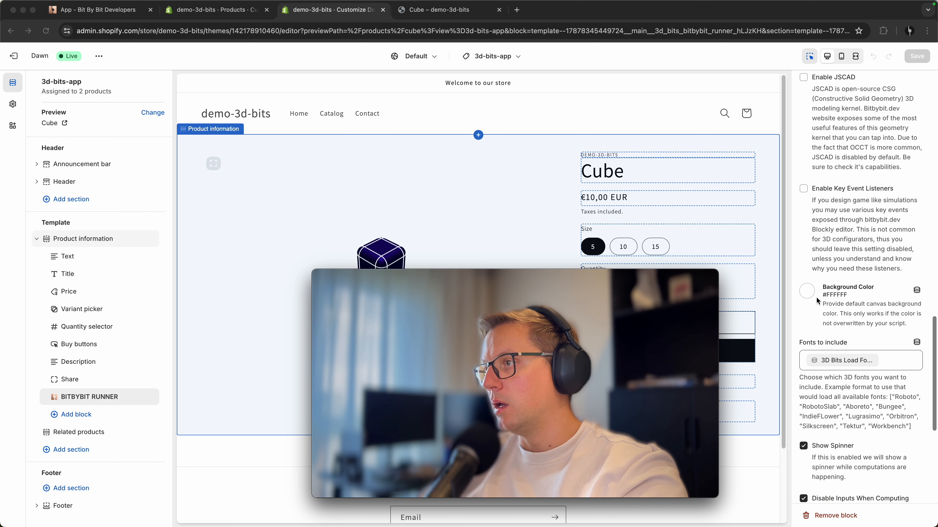
left_click(916, 290)
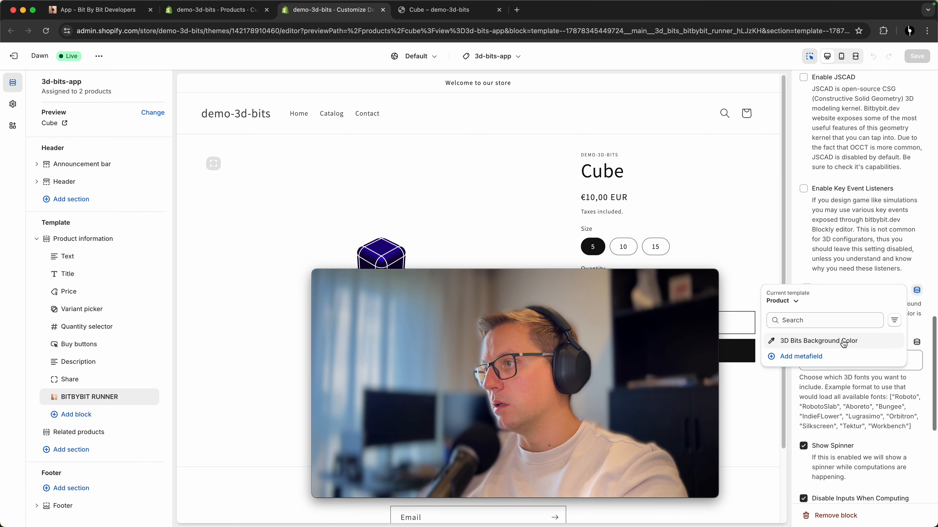
left_click(848, 346)
left_click(916, 56)
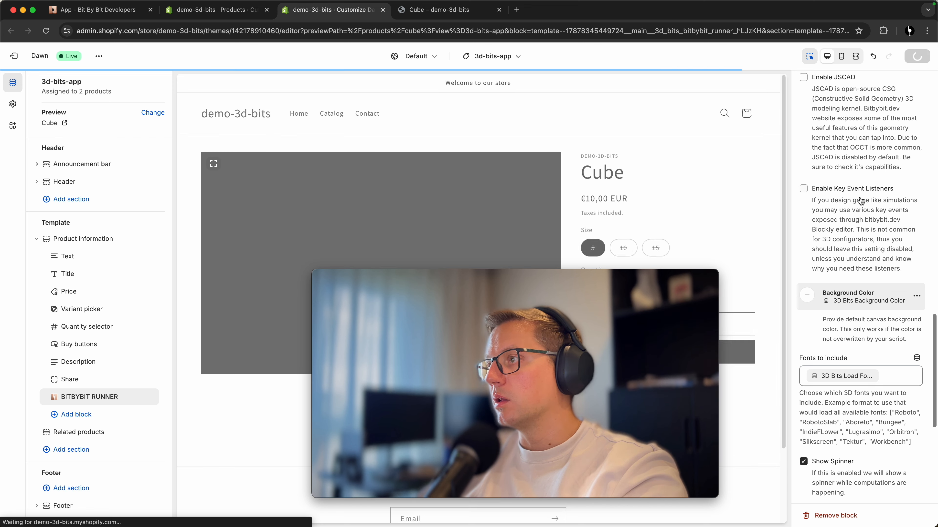
left_click_drag(538, 280, 724, 284)
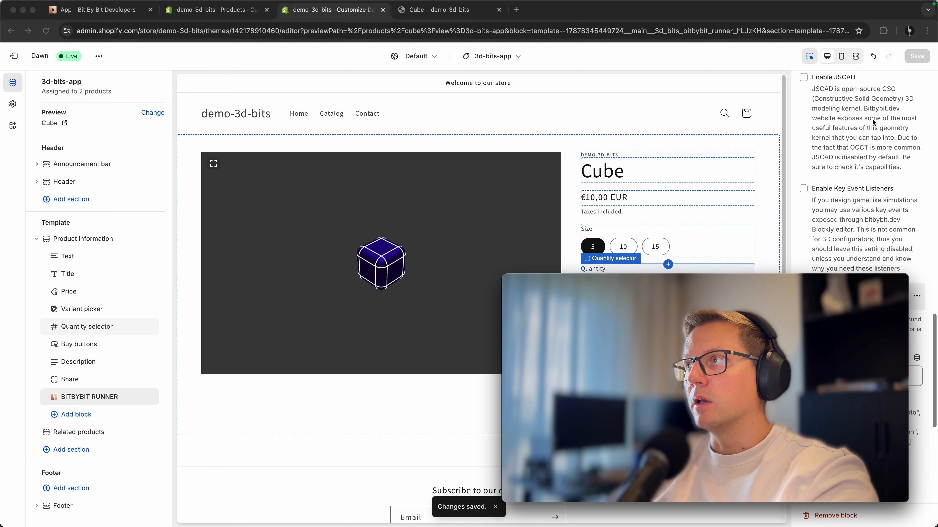
left_click(874, 122)
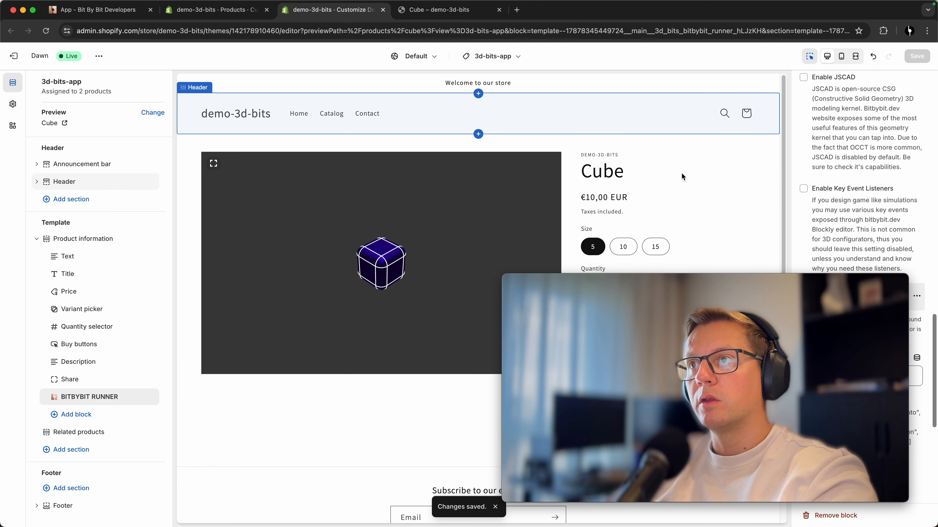
- Return to the Cube product in Shopify admin, set its 3D Bits Background Color metafield to #3DCAFF, and save
left_click(232, 15)
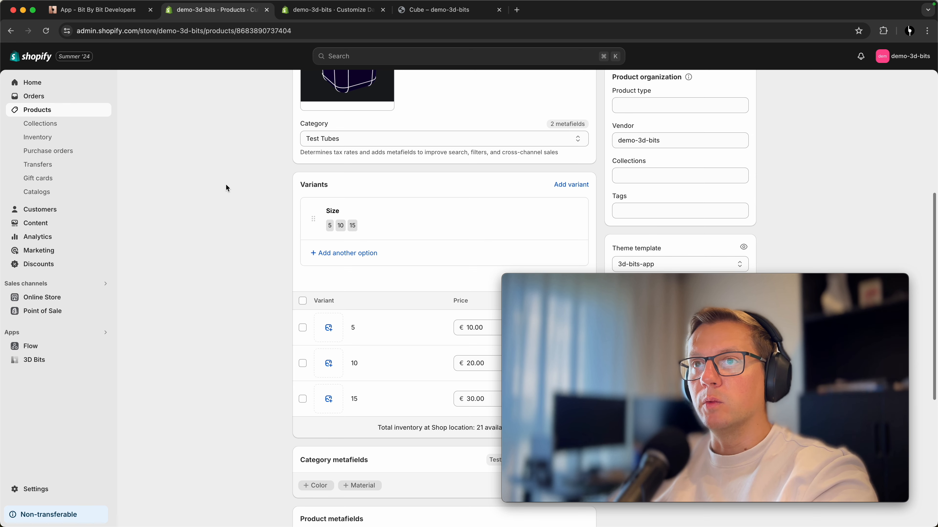
scroll(227, 185, "down", 8)
left_click(406, 268)
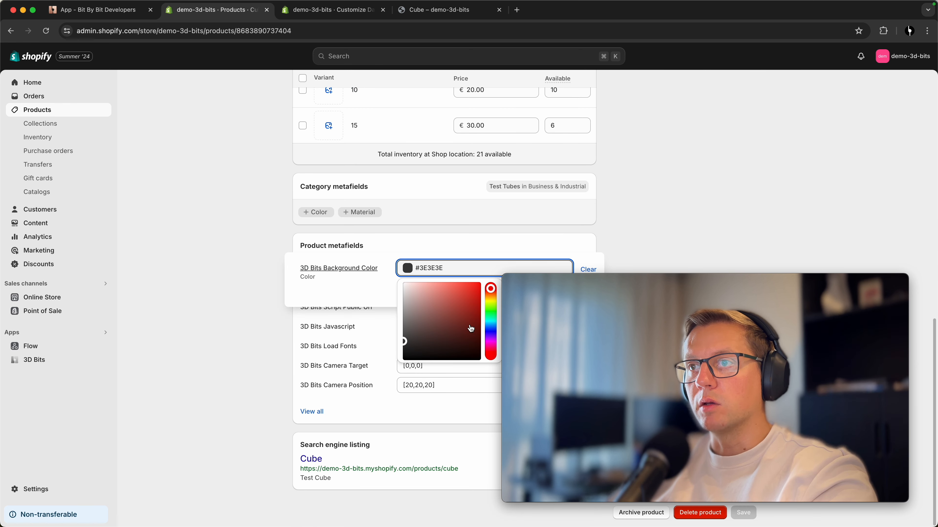
left_click(489, 328)
left_click(462, 284)
left_click(711, 191)
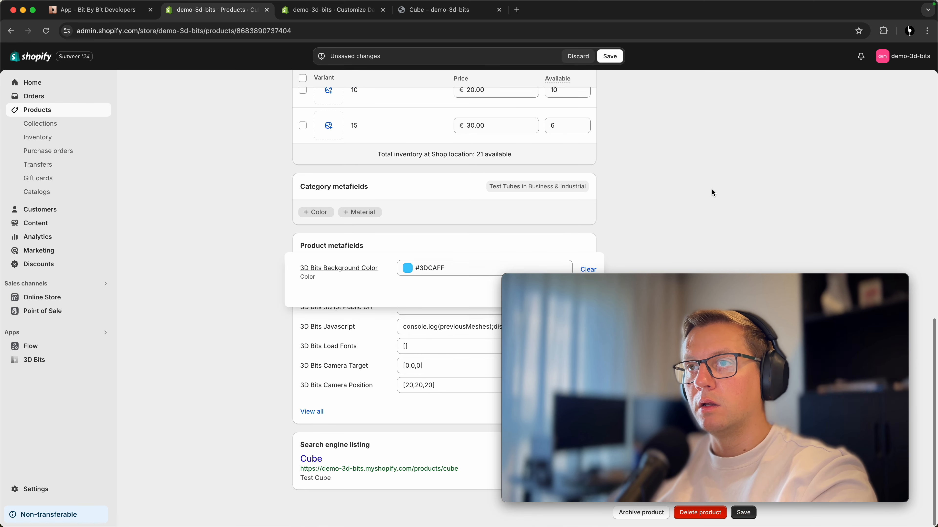
left_click(620, 55)
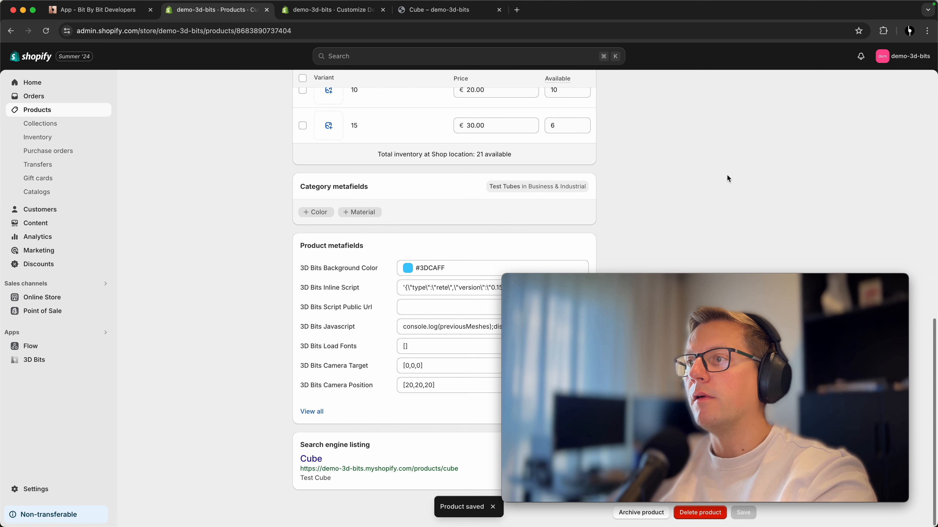
- Preview the Cube product with its new background and examine the 3D model in sizes 10 and 15
scroll(726, 172, "up", 10)
left_click(608, 89)
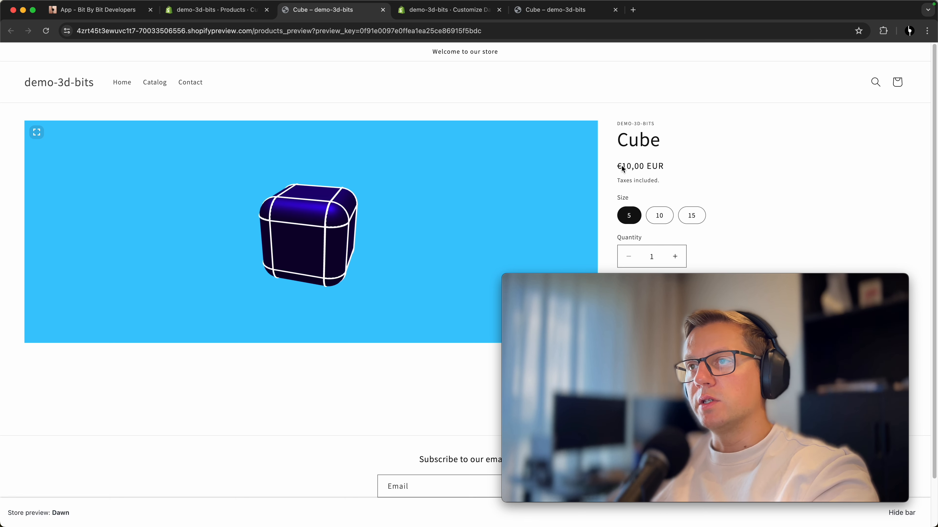
left_click(659, 221)
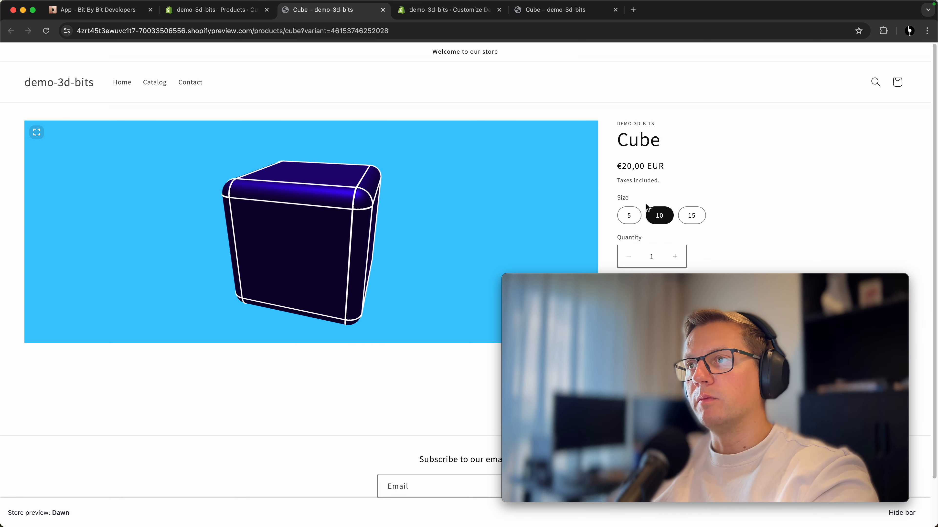
left_click(654, 163)
left_click_drag(266, 195, 324, 209)
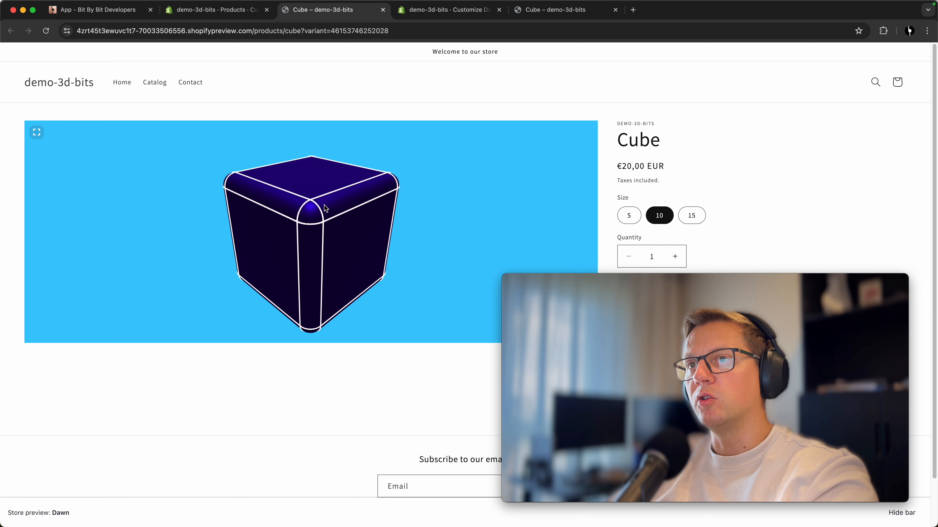
scroll(325, 209, "down", 3)
left_click(694, 219)
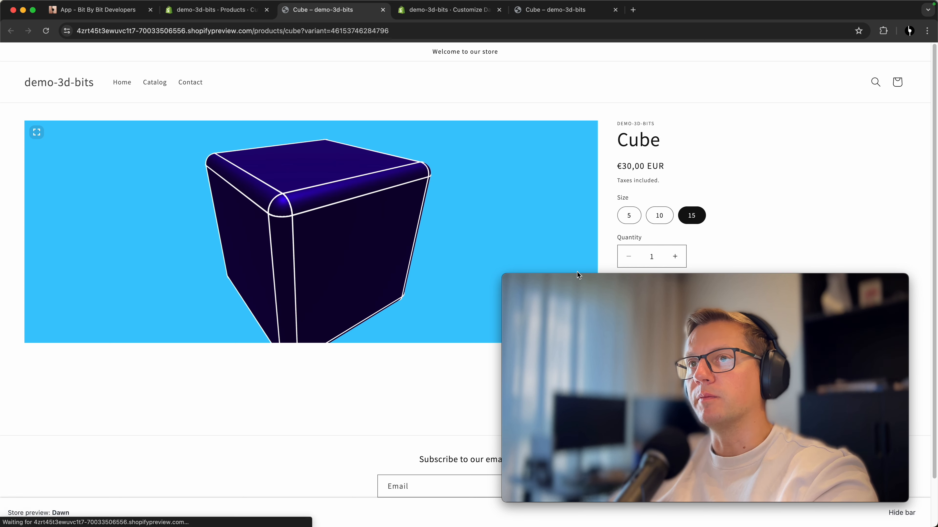
- Add one size 15 Cube to the cart and dismiss the cart notification
scroll(652, 222, "down", 2)
left_click(724, 239)
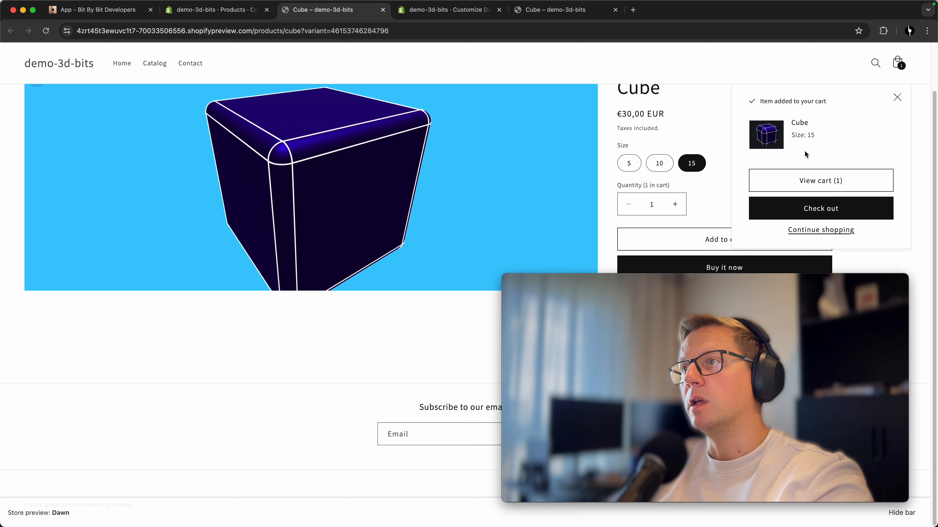
left_click(896, 98)
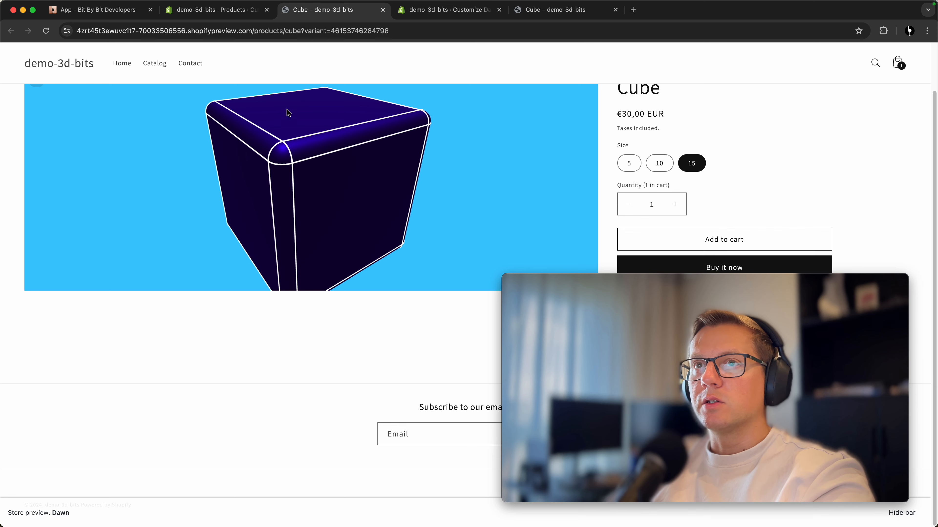
- Switch back to the bitbybit.dev graph and add a babylon.scene.enableSkybox node below the existing nodes
left_click(103, 10)
scroll(242, 161, "down", 10)
left_click_drag(239, 142, 239, 137)
scroll(216, 251, "up", 4)
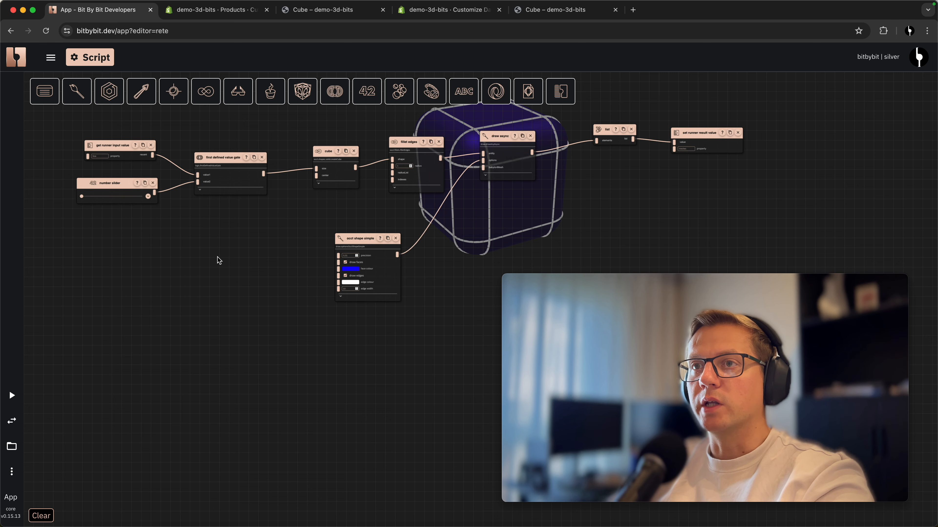
type("skybo")
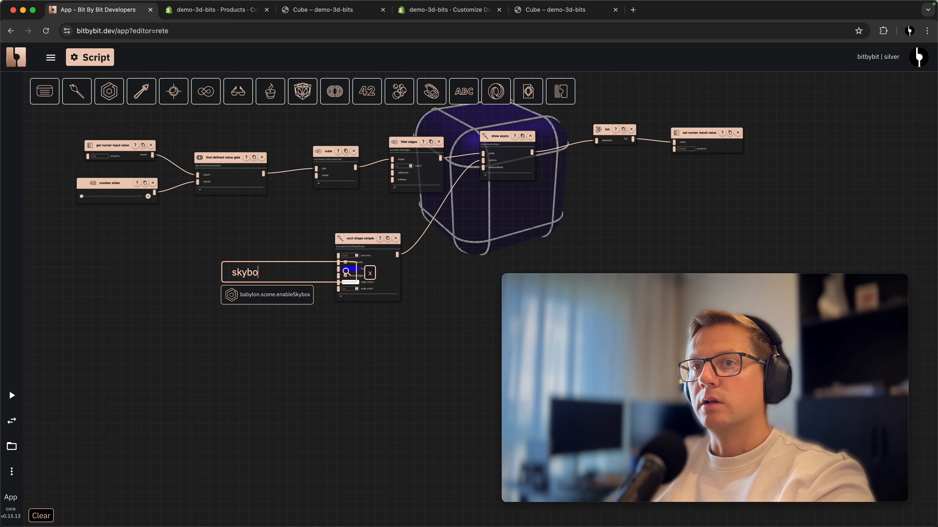
left_click(248, 297)
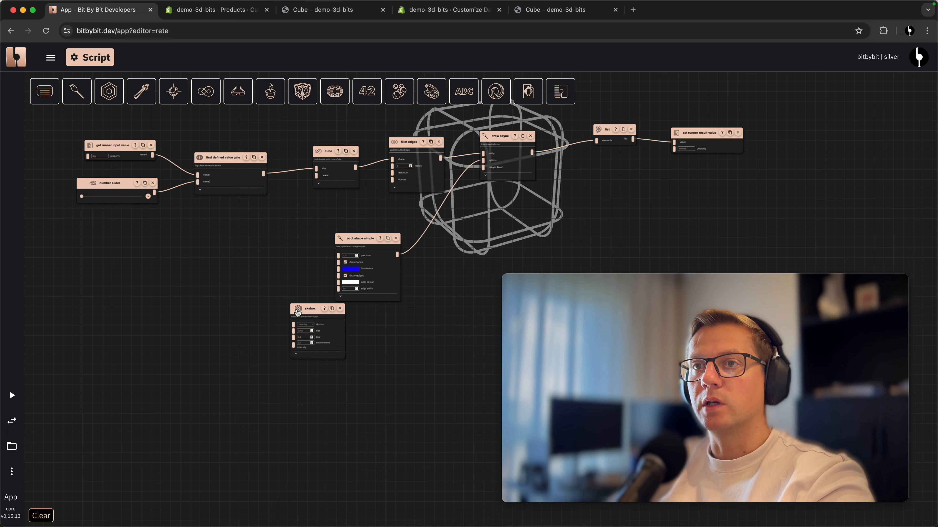
- Inspect the cube against the skybox in the full 3D view, and return to the node editor
left_click(12, 421)
left_click_drag(101, 434, 214, 382)
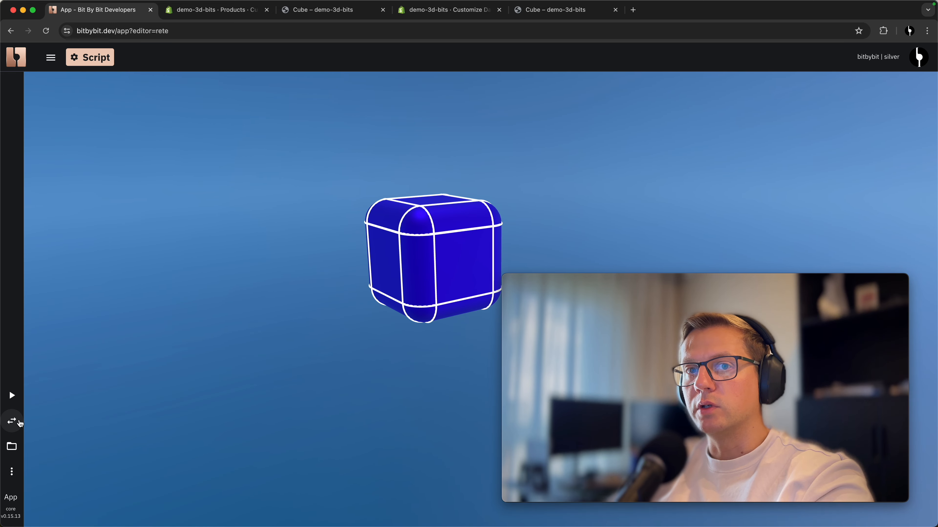
left_click(11, 421)
- Add a babylon.scene.drawDirectionalLight node near the skybox node and set its intensity to 3
key("space")
type("drawdi")
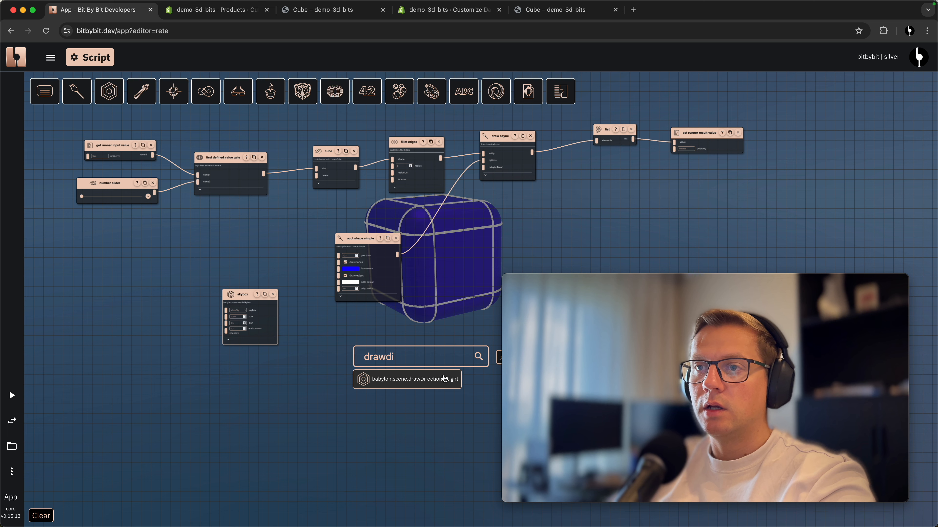
left_click(406, 379)
left_click_drag(454, 383, 320, 335)
scroll(320, 358, "up", 5)
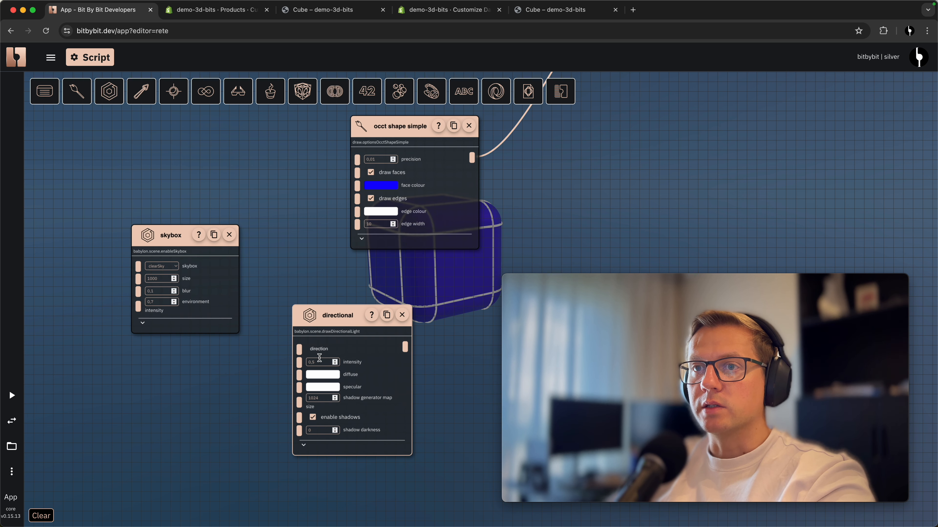
left_click(232, 403)
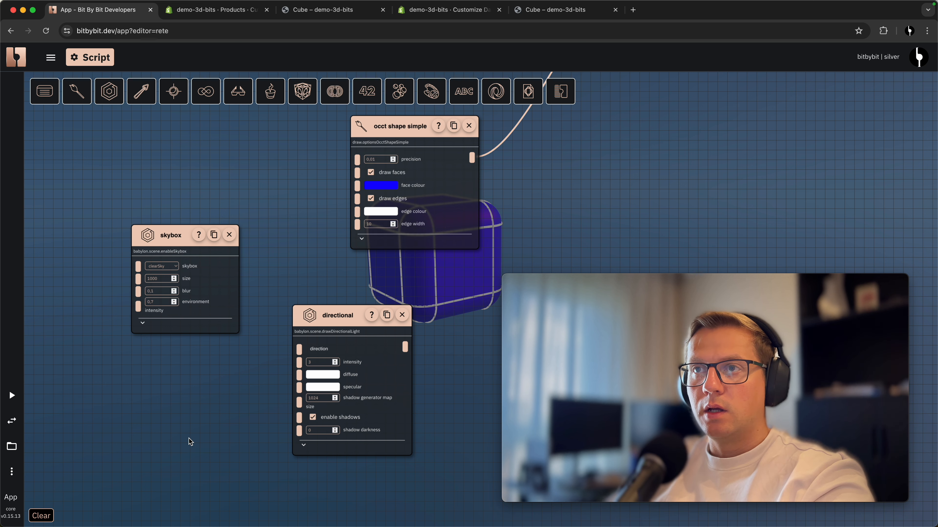
- Inspect the lit cube in the full 3D view, and return to the node editor
left_click(12, 421)
left_click_drag(259, 399, 285, 400)
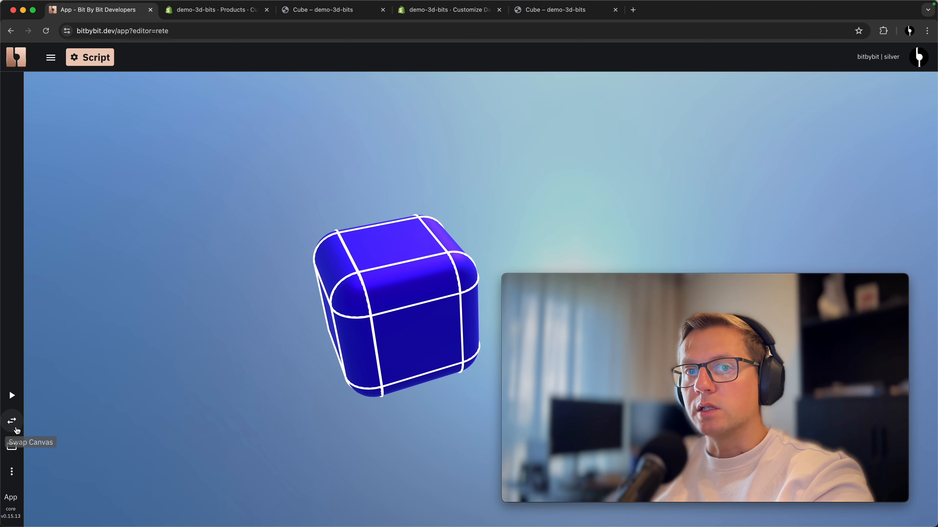
left_click(12, 421)
- In the occt shape simple node, set the edge width to 5 and the precision to 0.005
left_click_drag(613, 143, 568, 167)
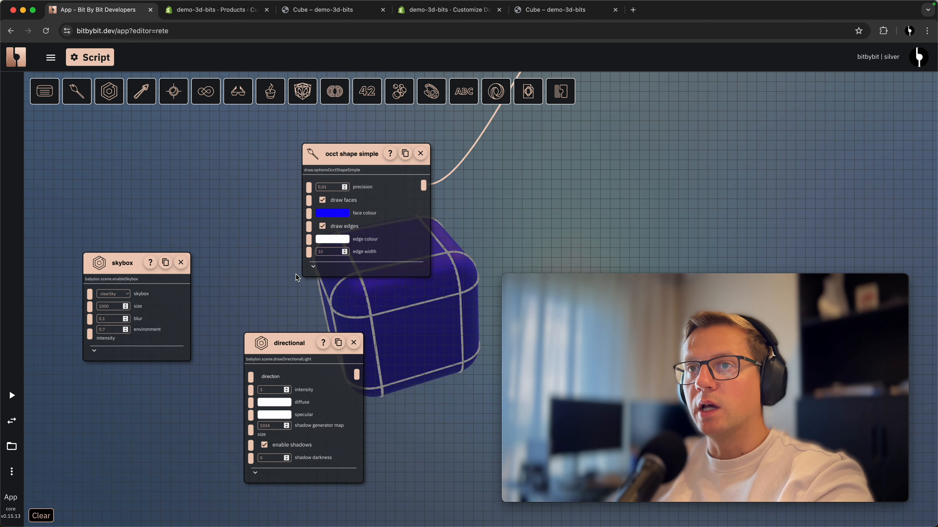
left_click(477, 216)
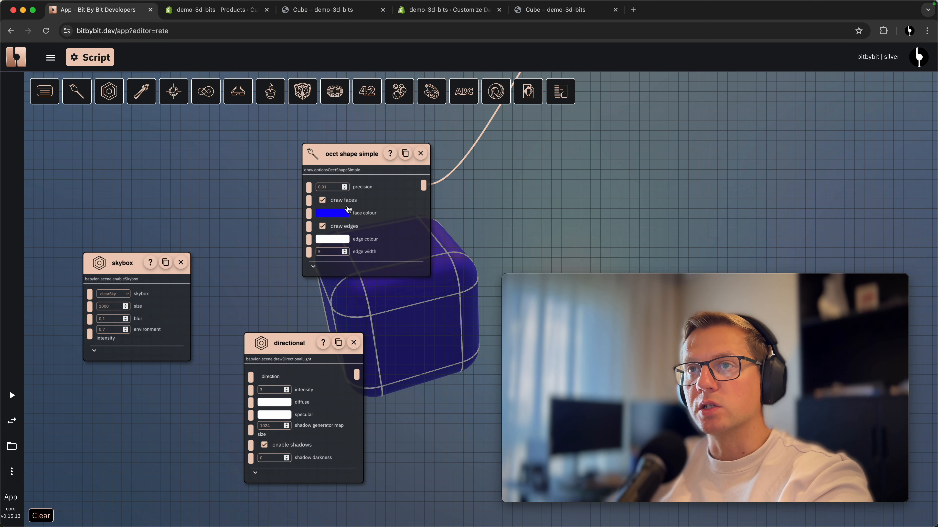
left_click(329, 186)
key("BackSpace")
type("05")
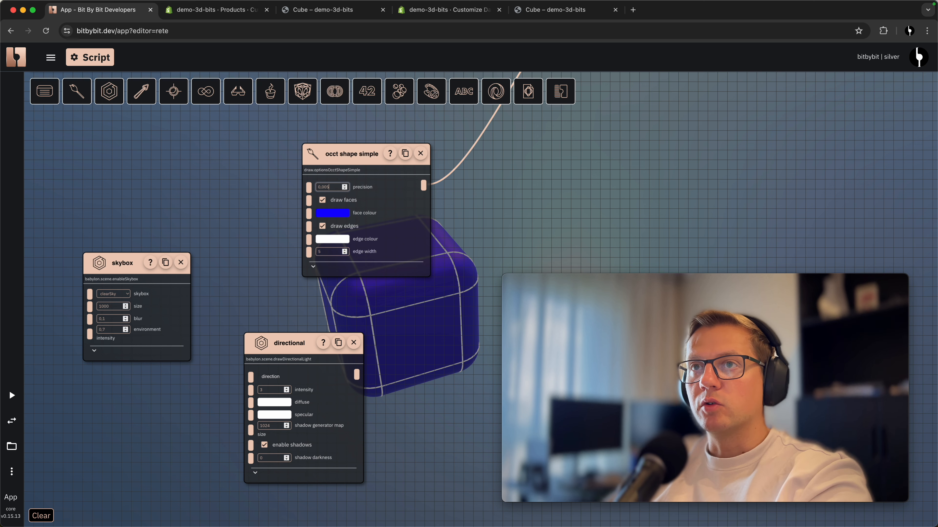
- Examine the cube's edges and fillets from several angles in the full 3D view, and return to the graph
left_click(12, 421)
mouse_move(301, 314)
left_mouse_down()
mouse_move(409, 318)
mouse_move(369, 280)
mouse_move(348, 282)
mouse_move(327, 320)
mouse_move(352, 314)
left_mouse_up()
right_click_drag(300, 309, 364, 328)
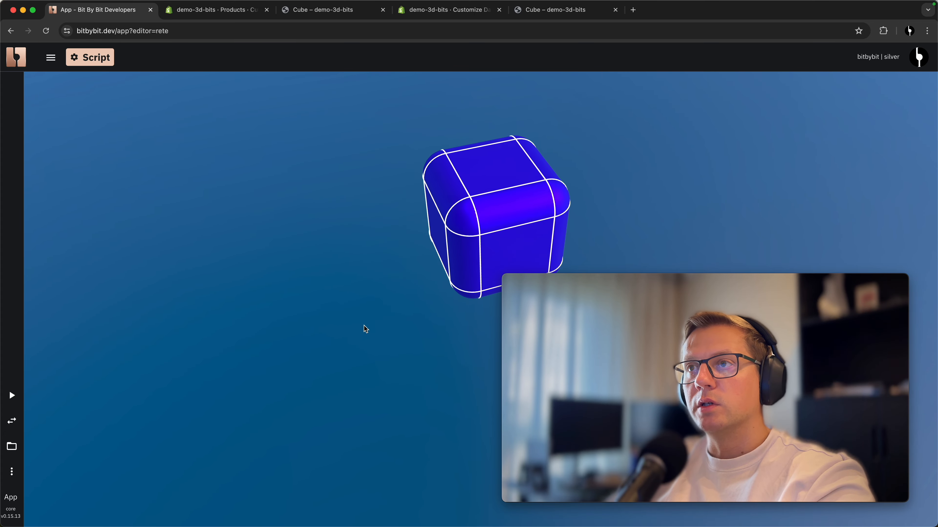
left_click_drag(365, 328, 425, 314)
left_click(6, 430)
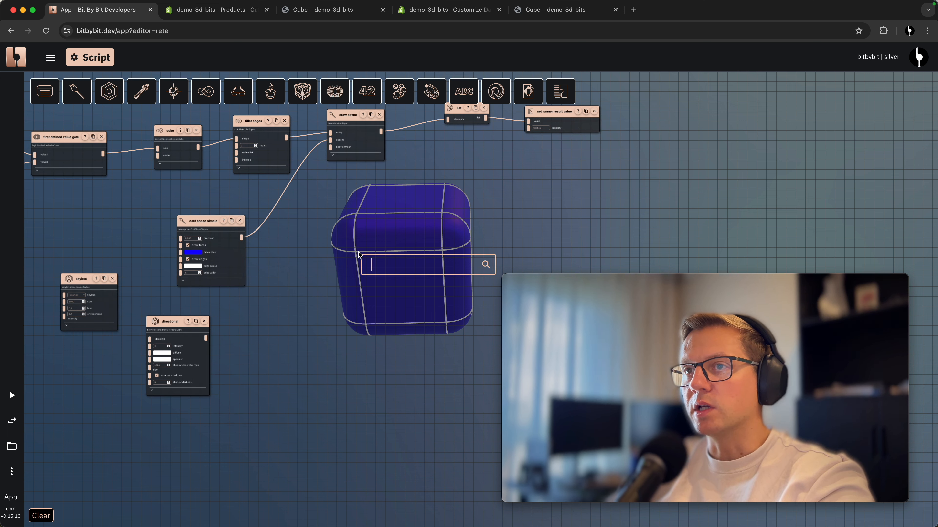
- Add an occt.shapes.solid.createSphere node to the graph over the cube
type("sphere")
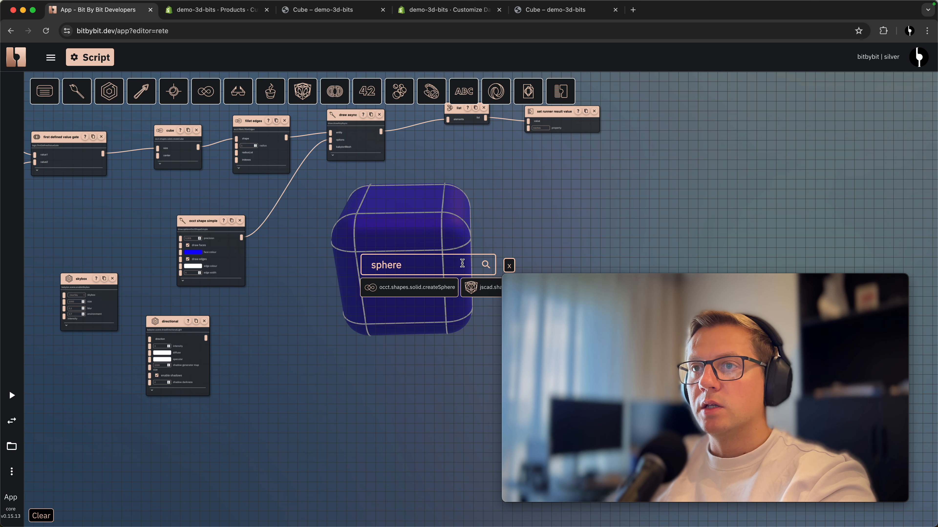
left_click(417, 291)
left_click_drag(434, 296, 407, 266)
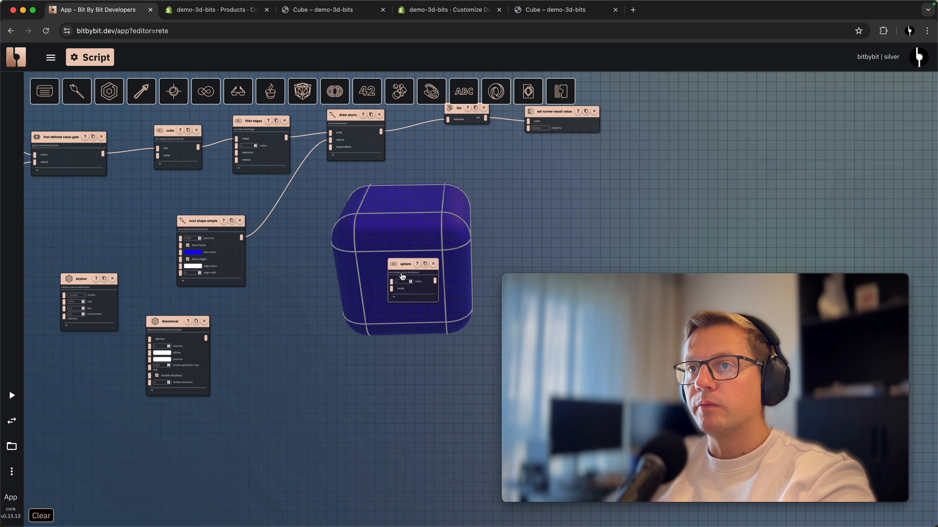
- Add a vector.vectorXYZ node with x set to 5 feeding the sphere's center, and enlarge the sphere's radius
scroll(355, 297, "up", 3)
right_click(355, 303)
type("ctorx")
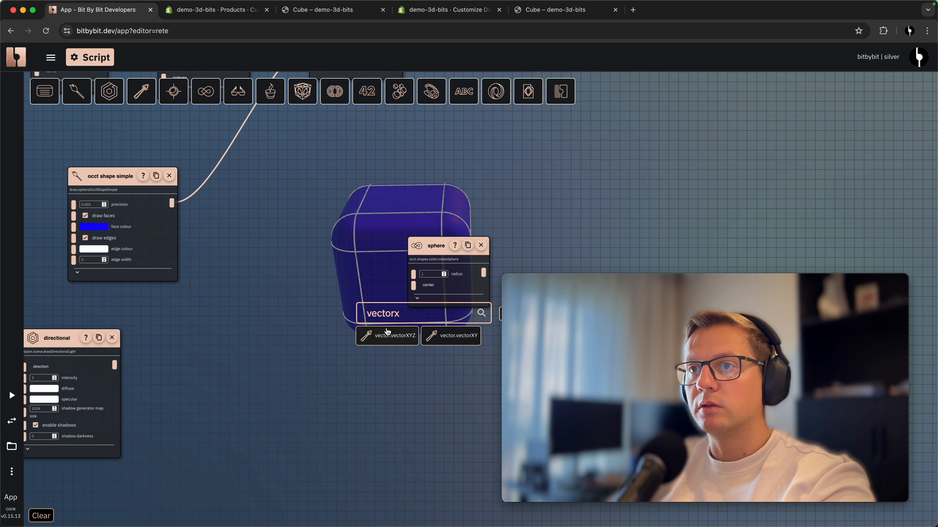
left_click(387, 335)
left_click_drag(398, 342, 265, 264)
type("5")
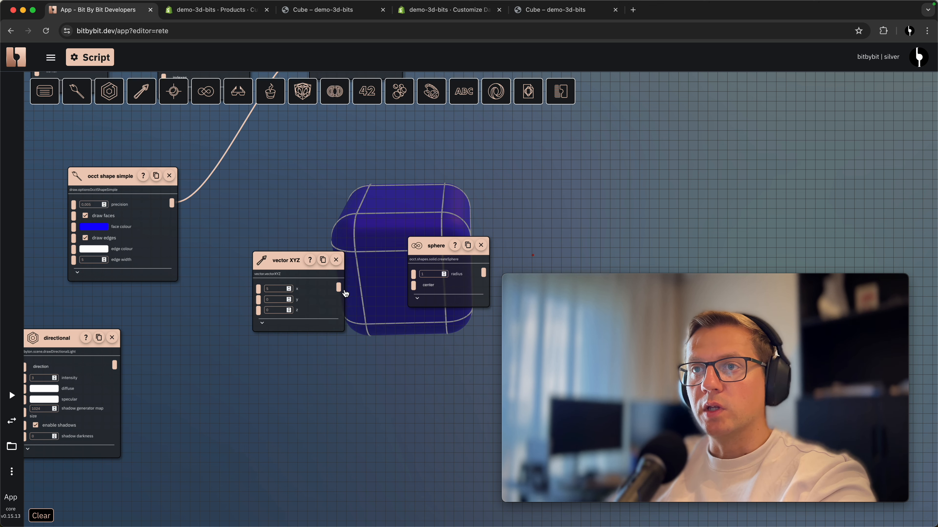
left_click_drag(407, 296, 414, 286)
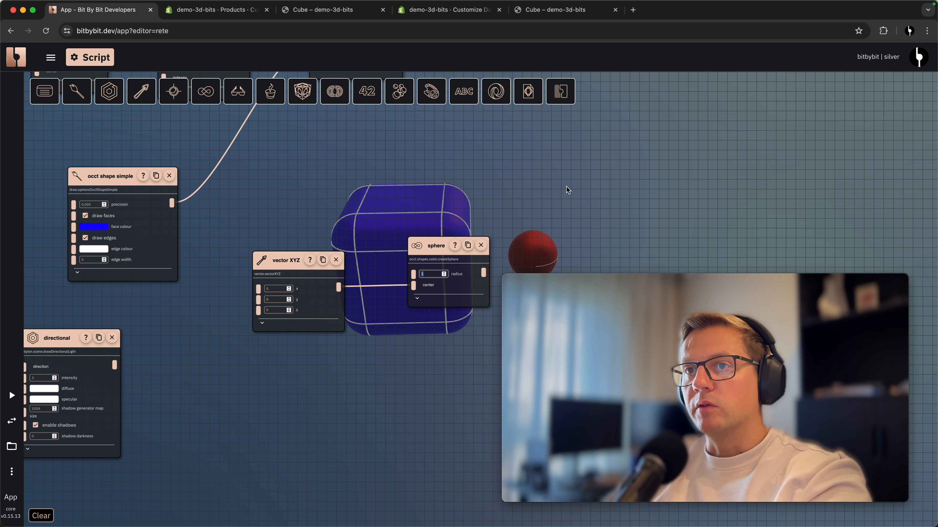
type("20")
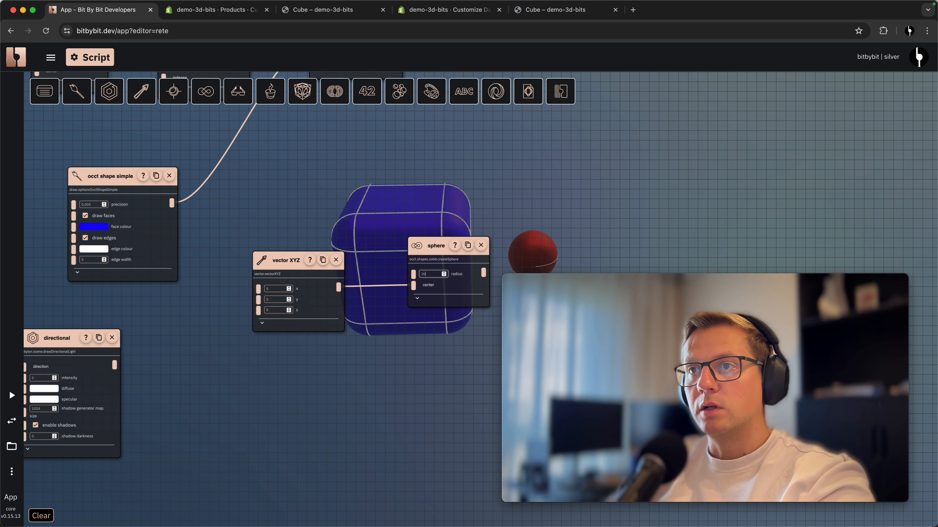
- Duplicate the draw async node and connect the sphere to the copy's entity input, hiding the sphere node's own preview
scroll(341, 239, "down", 5)
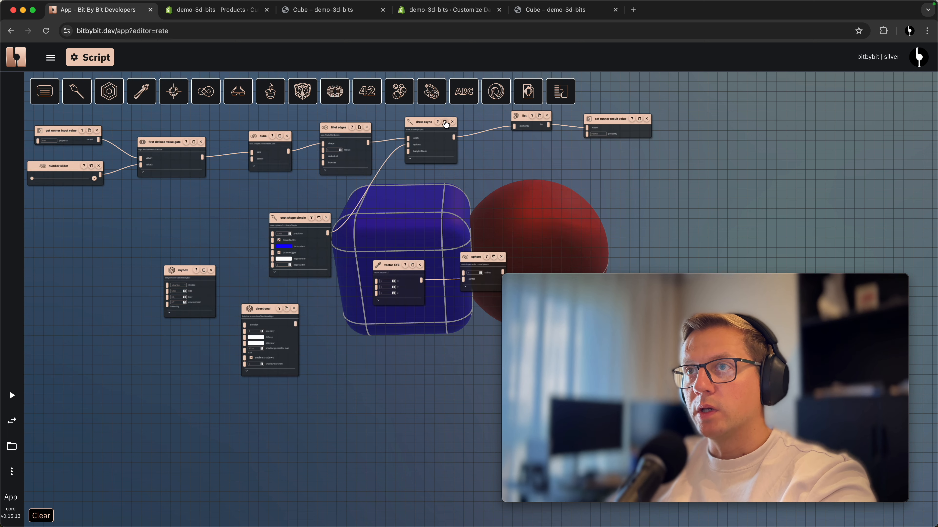
left_click_drag(385, 163, 376, 161)
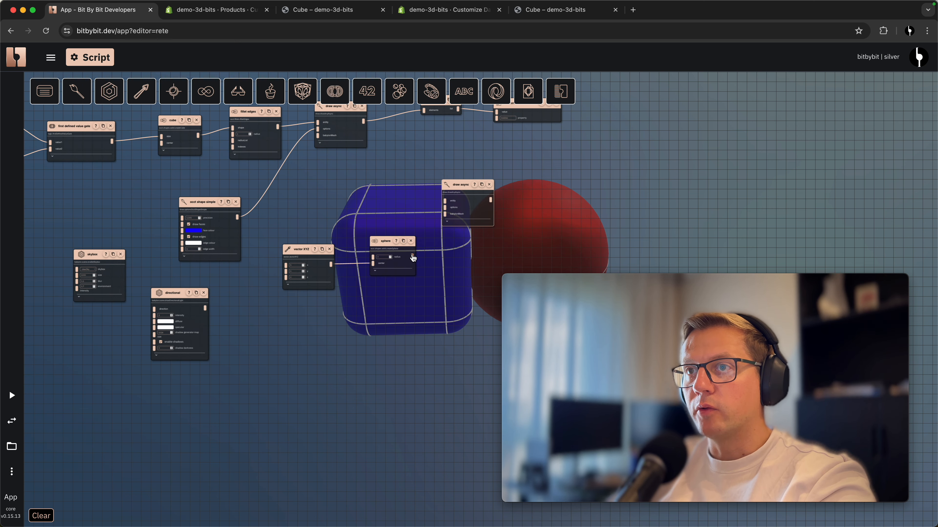
left_click_drag(445, 203, 445, 202)
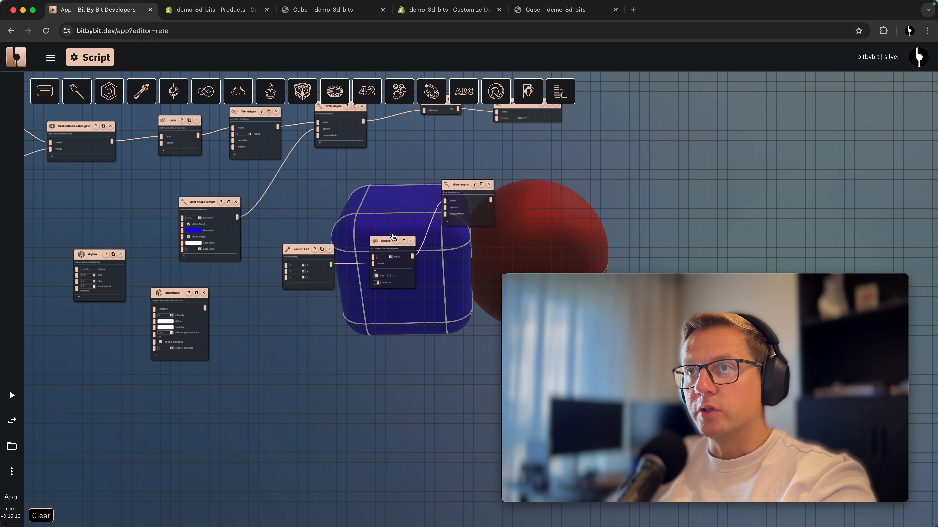
- Move the set runner result value and list nodes farther along, and connect the second draw async node to the list's elements
left_click_drag(408, 184, 366, 271)
left_click_drag(470, 195, 628, 184)
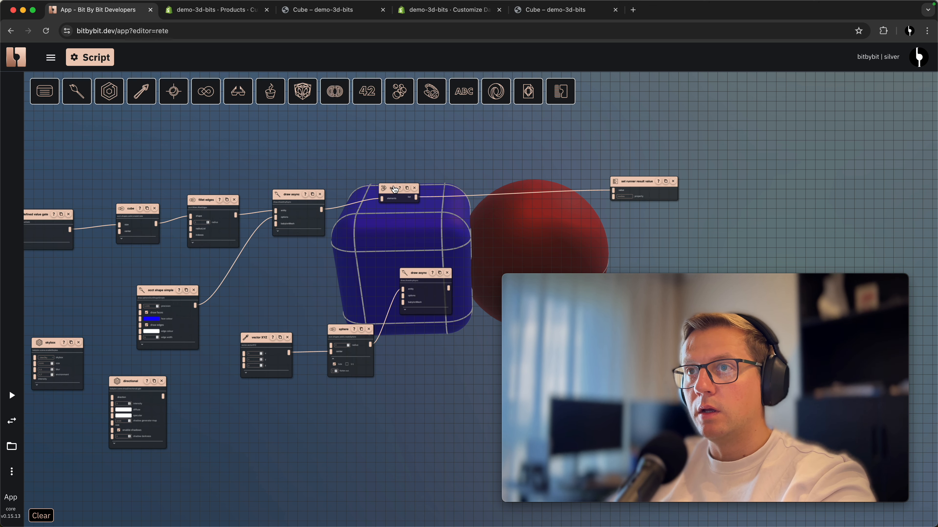
left_click_drag(392, 188, 518, 186)
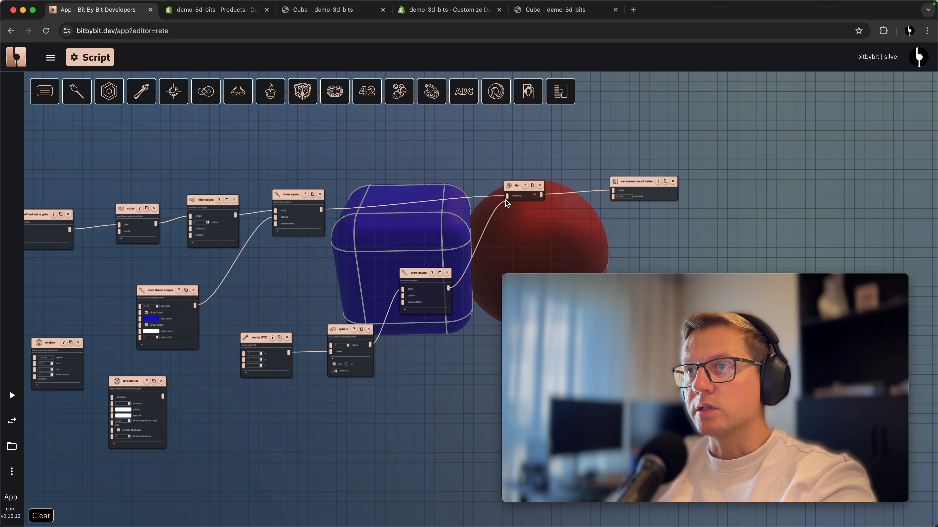
- Connect the first defined value gate's result to the sphere node's radius
left_click_drag(413, 229, 516, 179)
left_click_drag(238, 218, 161, 185)
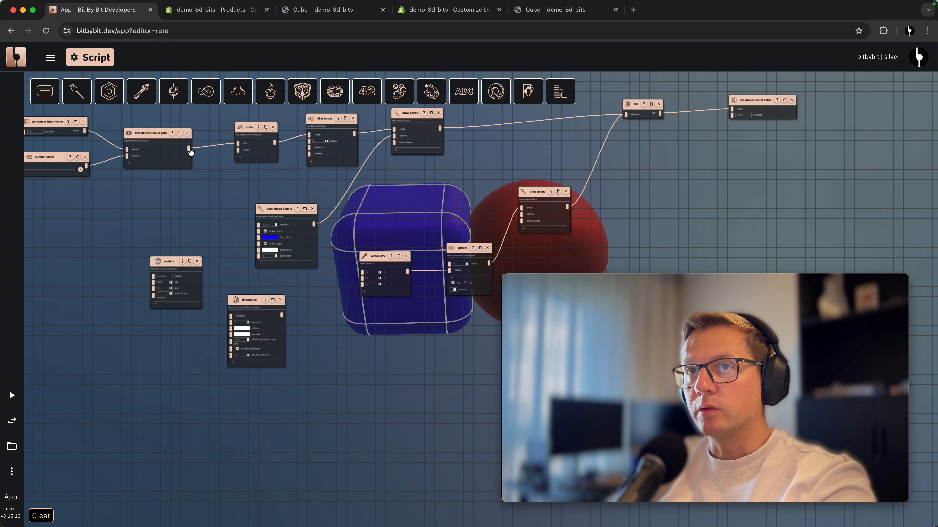
left_click_drag(439, 272, 450, 264)
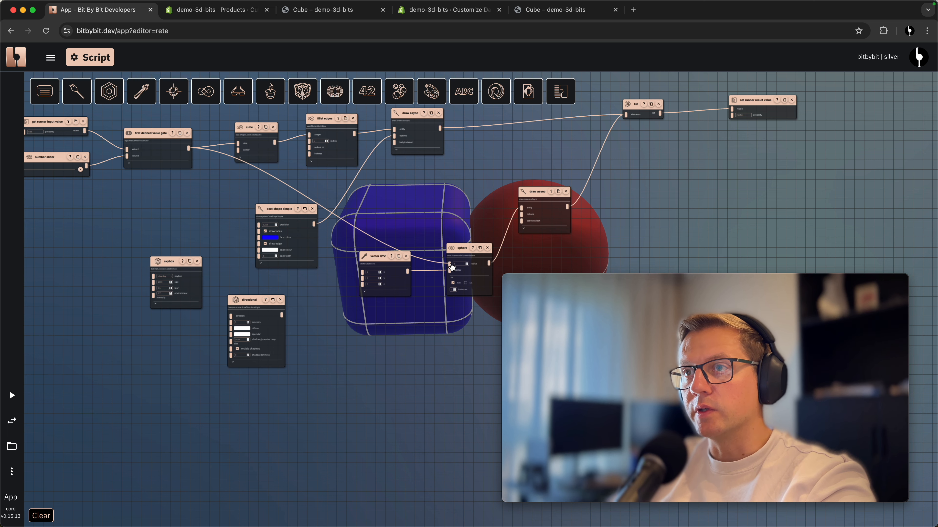
- Set the vector XYZ node's x value to 30
left_click_drag(406, 211, 342, 201)
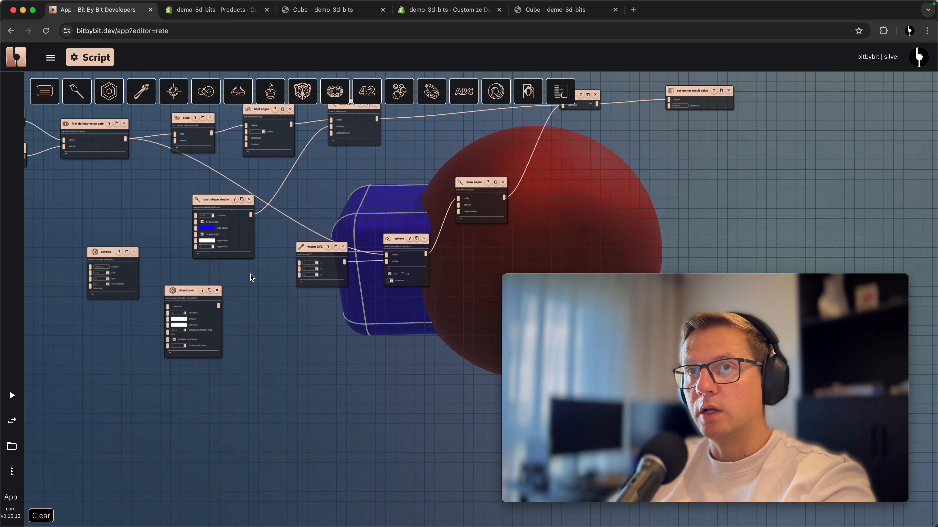
scroll(286, 267, "up", 8)
double_click(331, 261)
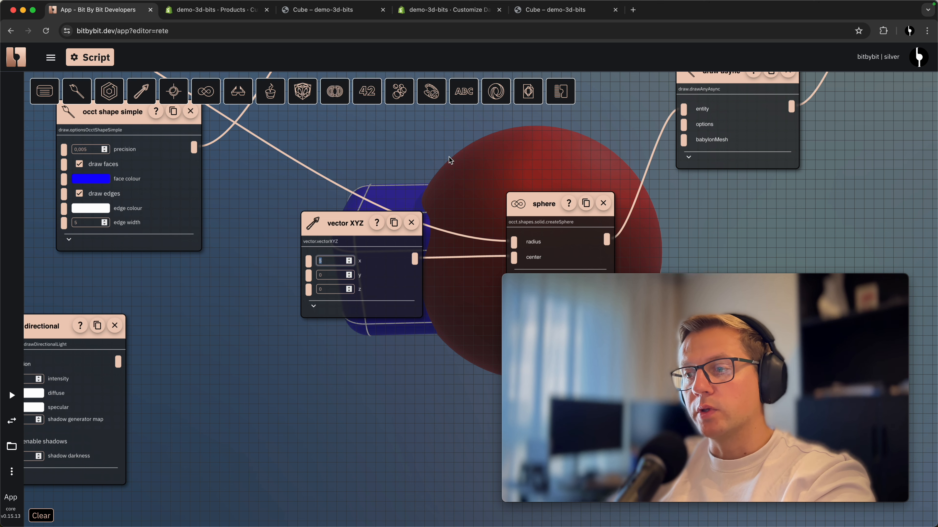
type("30")
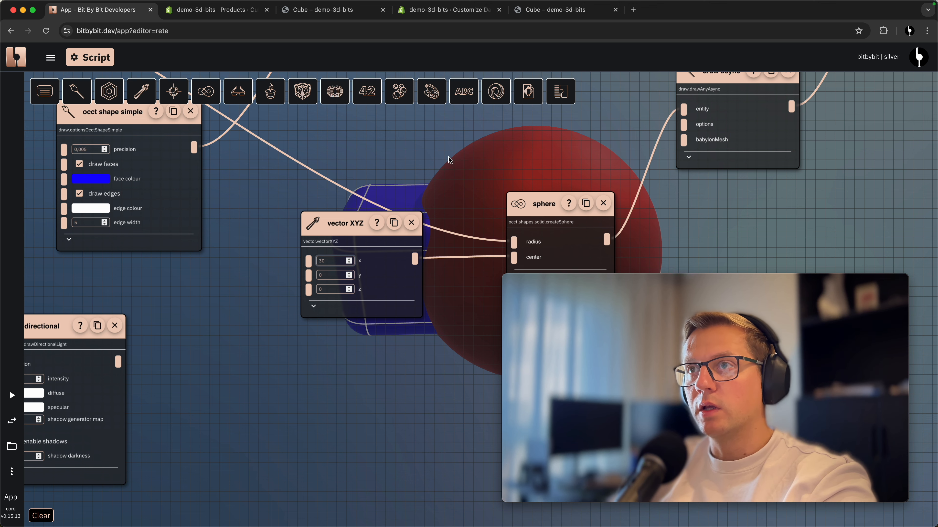
scroll(130, 429, "down", 2)
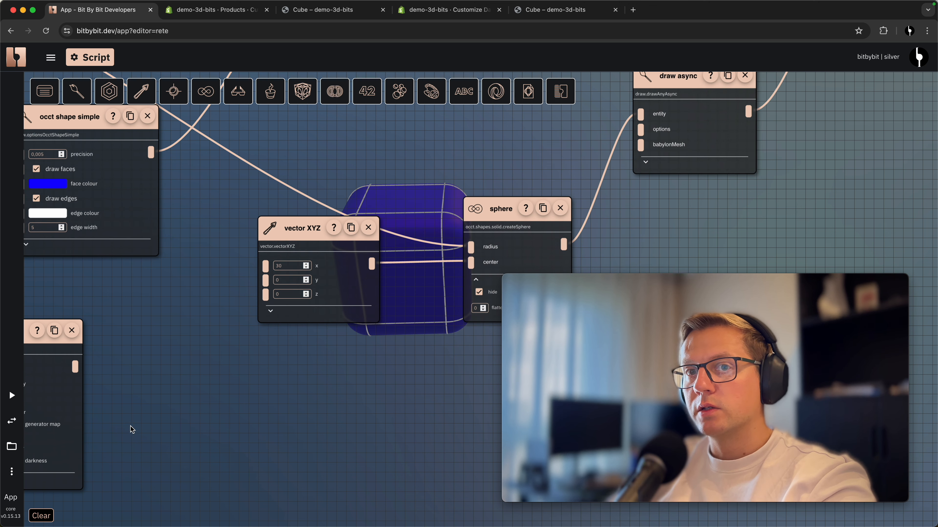
- Inspect the cube and sphere together in the full 3D view, and return to the node editor to review the graph
left_click(12, 421)
left_click_drag(449, 329, 335, 330)
scroll(326, 328, "down", 6)
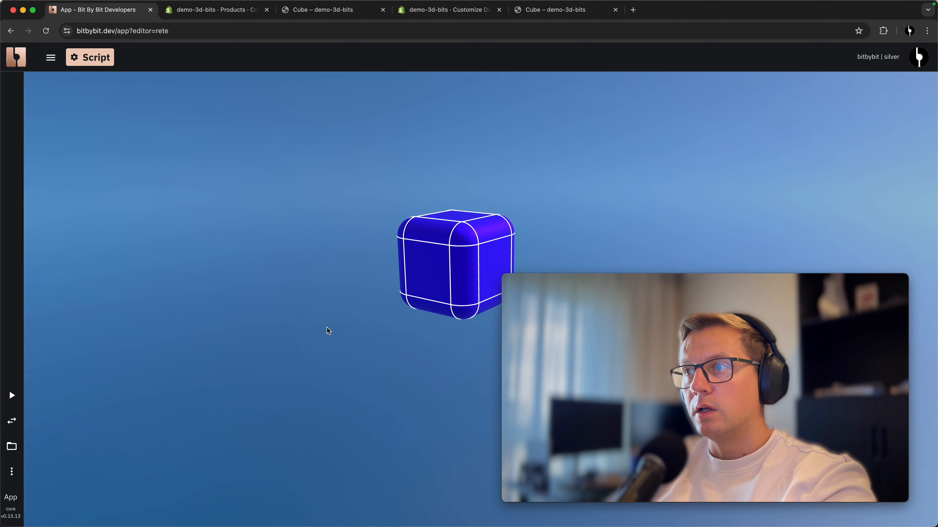
left_click_drag(287, 310, 309, 296)
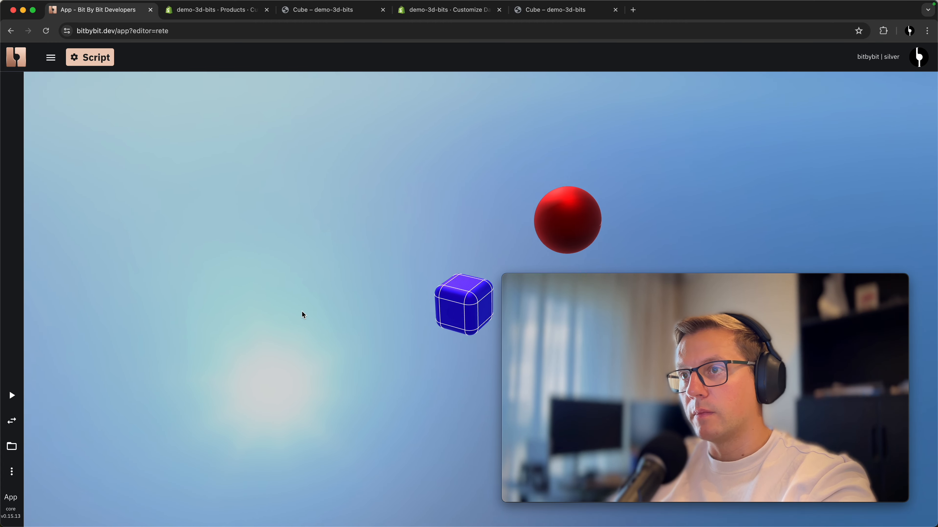
left_click(11, 421)
scroll(328, 253, "down", 4)
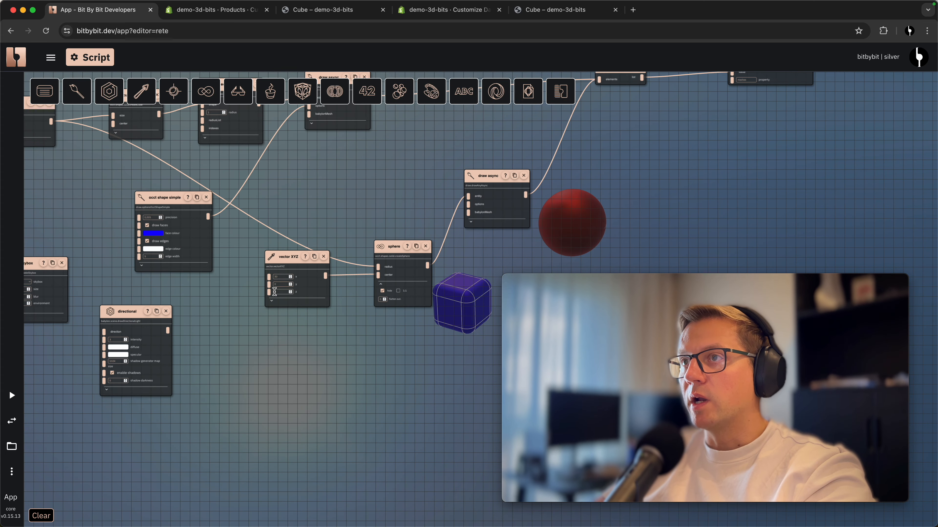
scroll(332, 251, "up", 3)
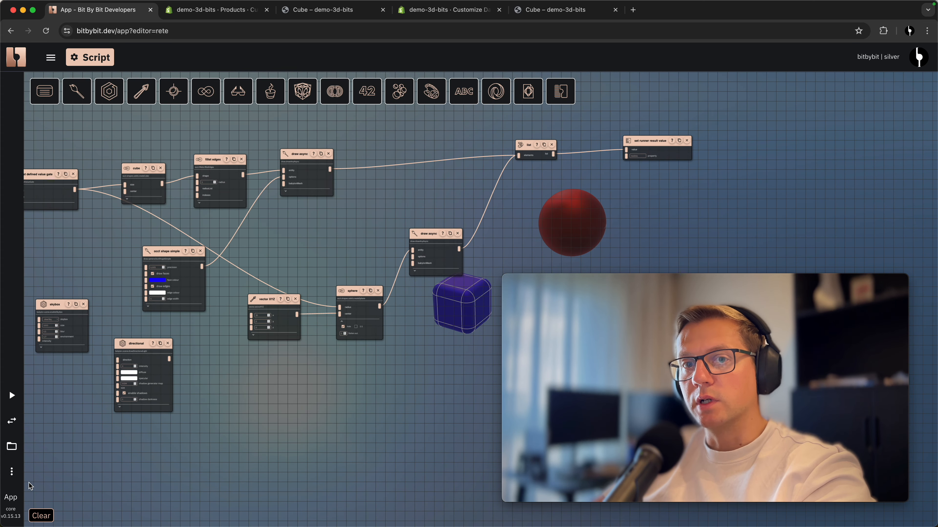
- Export the updated script for the runner and copy its code
left_click(12, 472)
left_click(79, 327)
left_click(162, 488)
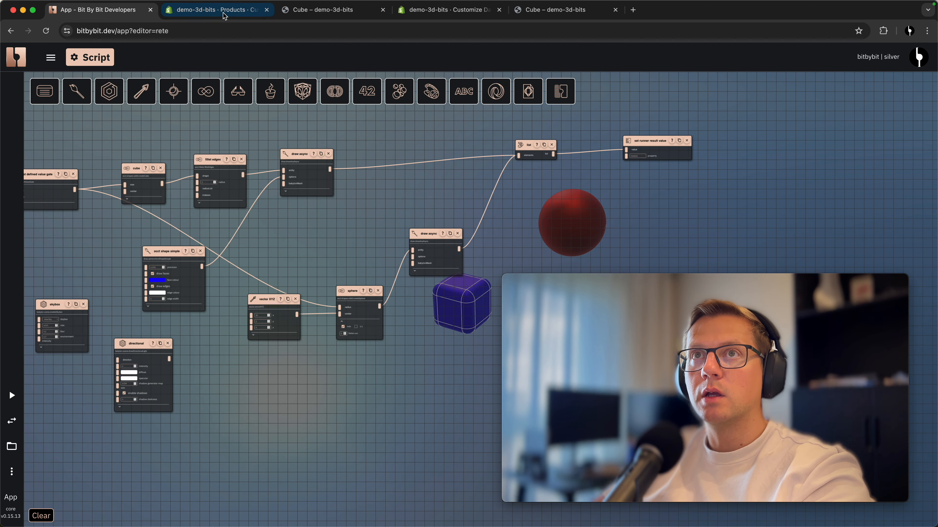
- Switch to the Shopify product page, replace the 3D Bits Inline Script metafield with the copied script, and save the product
left_click(224, 11)
scroll(210, 277, "down", 10)
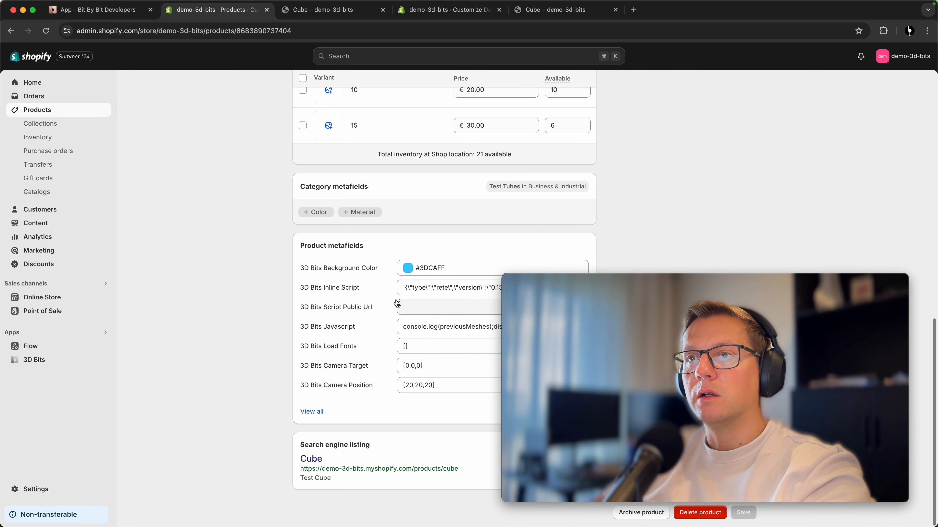
left_click(419, 288)
key("super+a")
key("super+v")
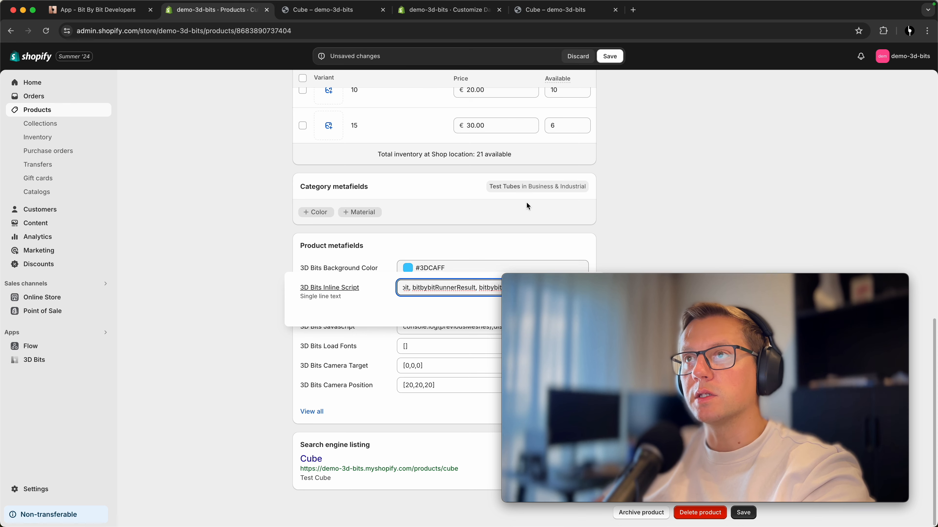
key("super+s")
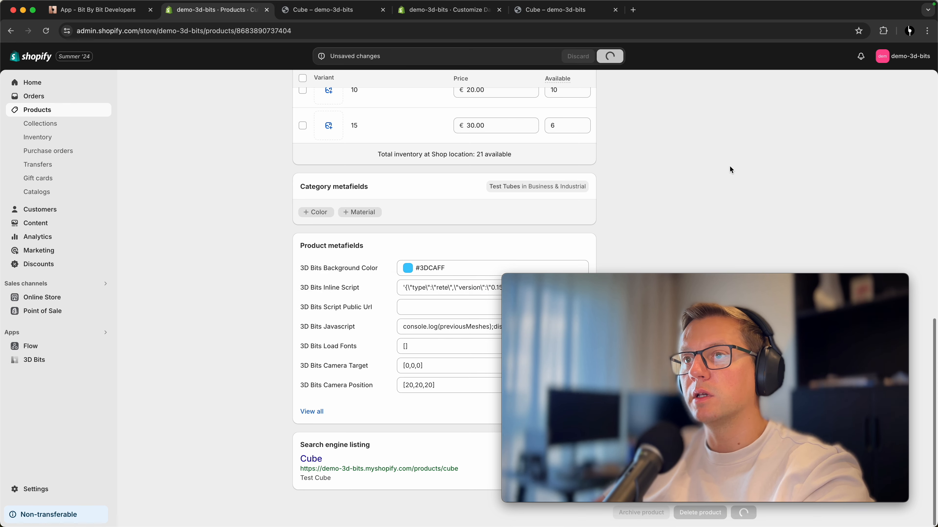
- Preview the Cube product in the store and check the 3D scene at sizes 10, 15, 5 and 10 again
scroll(729, 175, "up", 15)
left_click(608, 87)
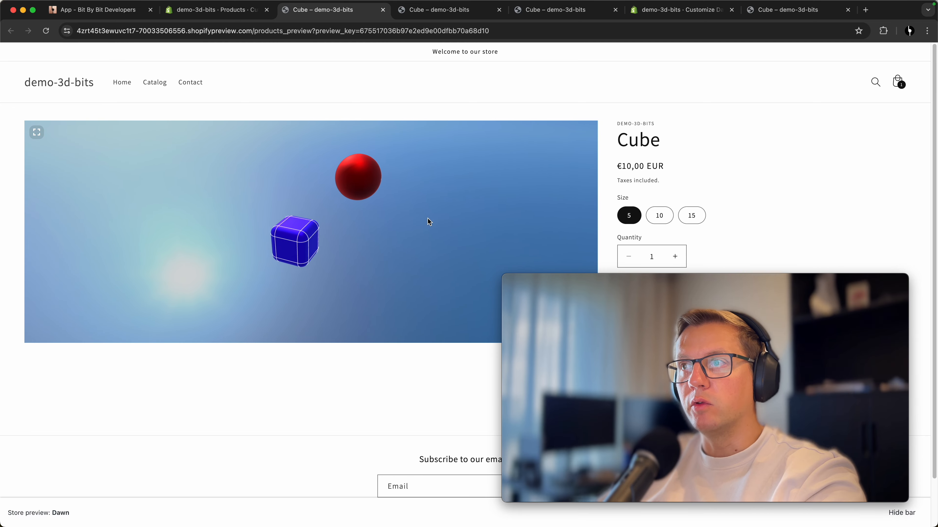
left_click(660, 214)
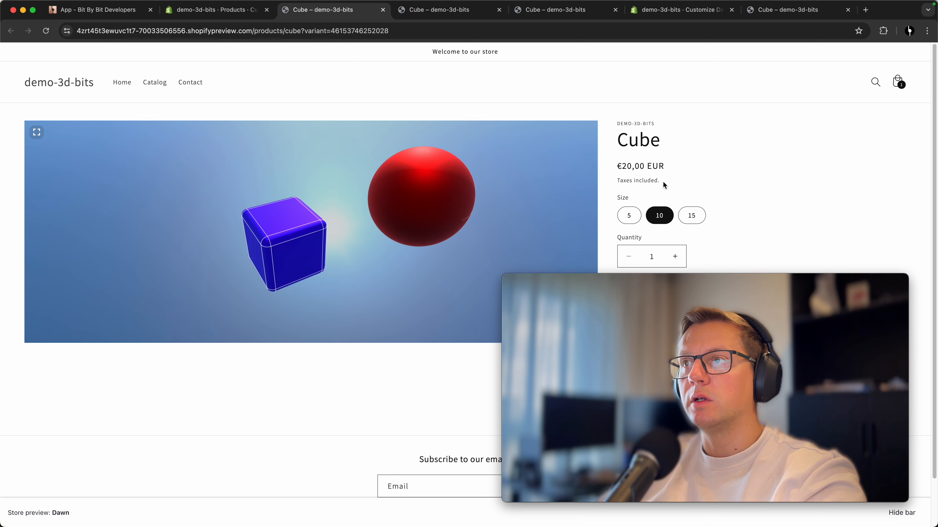
left_click(684, 221)
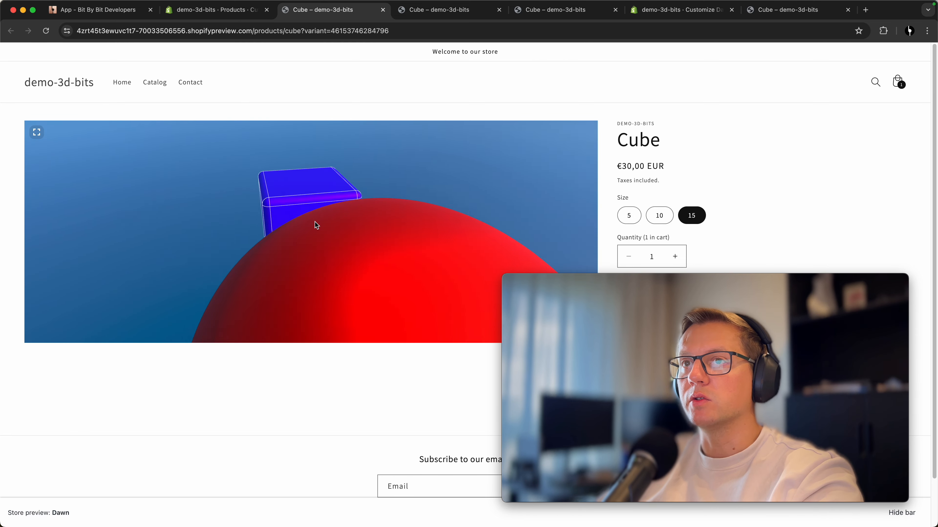
left_click(632, 217)
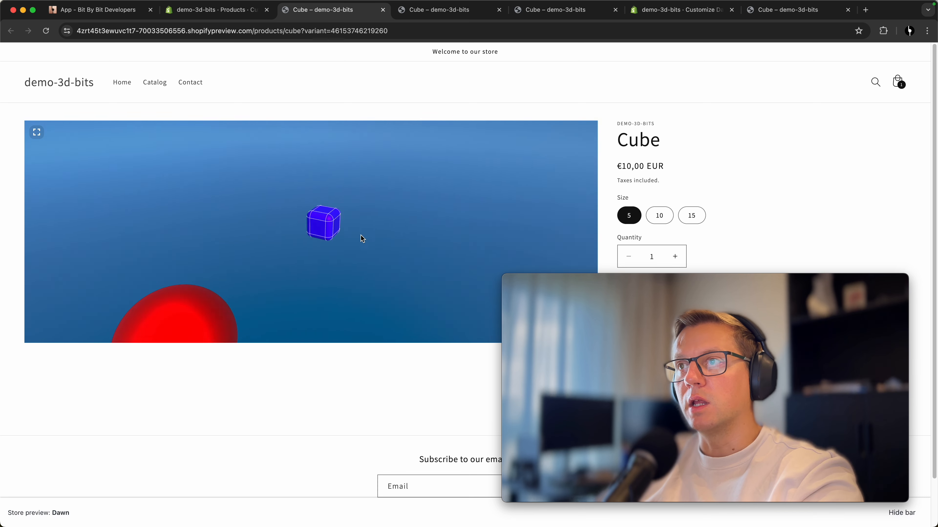
left_click(659, 215)
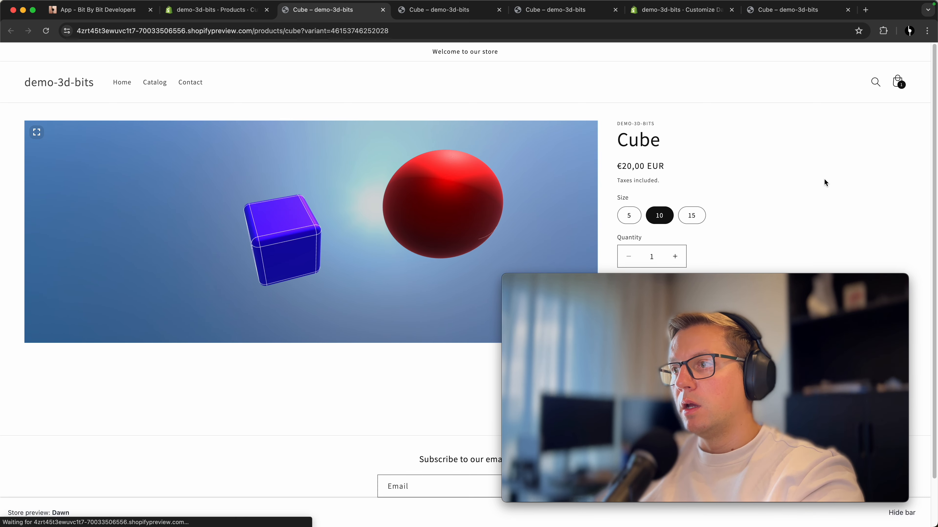